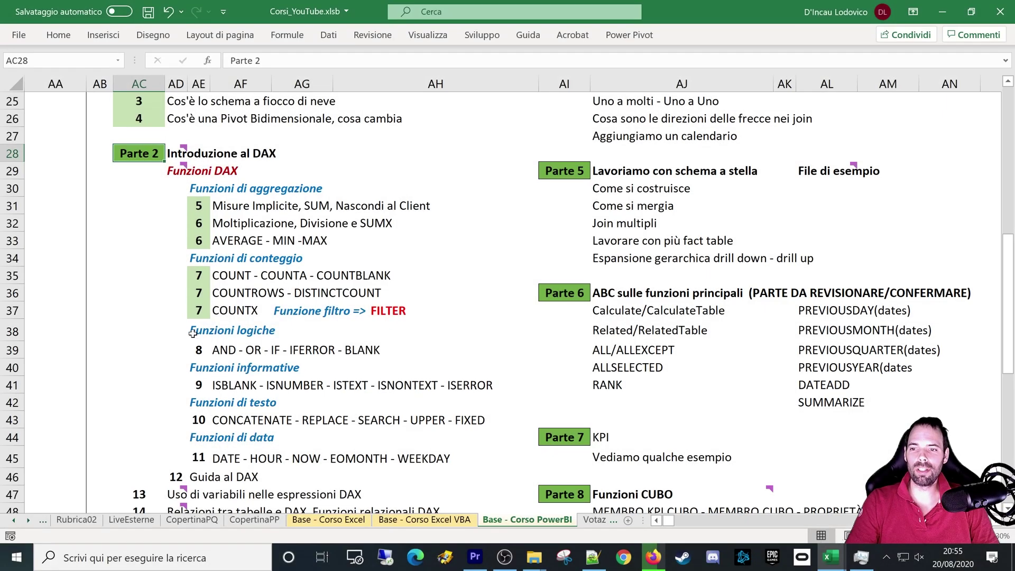
Review the Funzioni logiche lesson's IFERROR entry, then switch to the L08_Funzioni_Logiche workbook.
drag(192, 333, 285, 330)
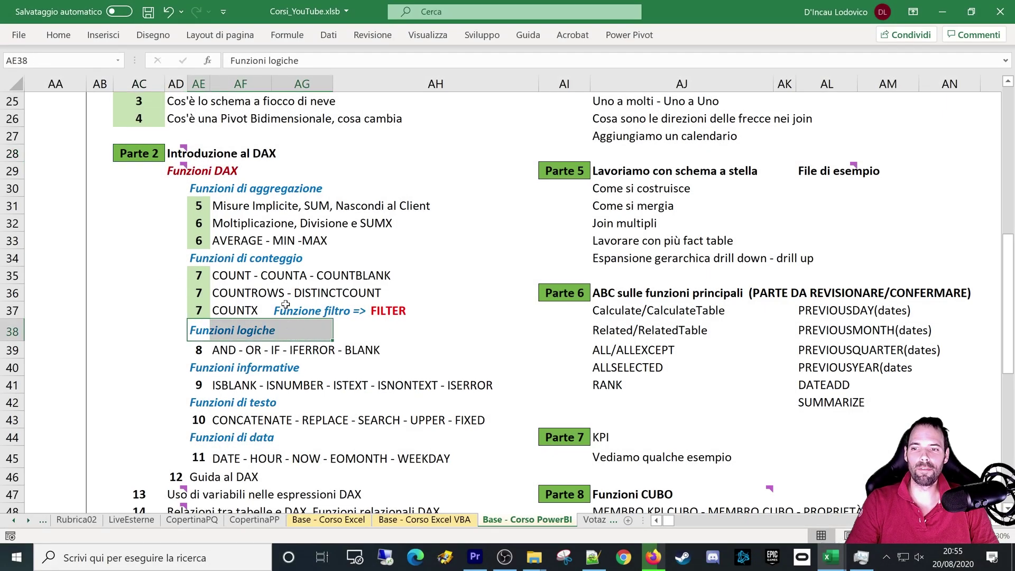
click(228, 352)
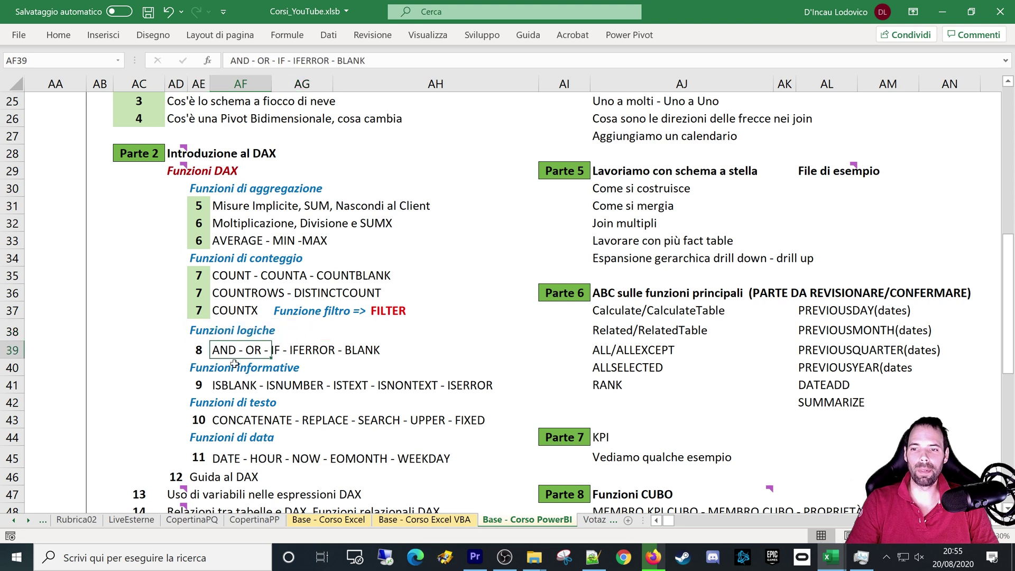
click(393, 345)
click(275, 350)
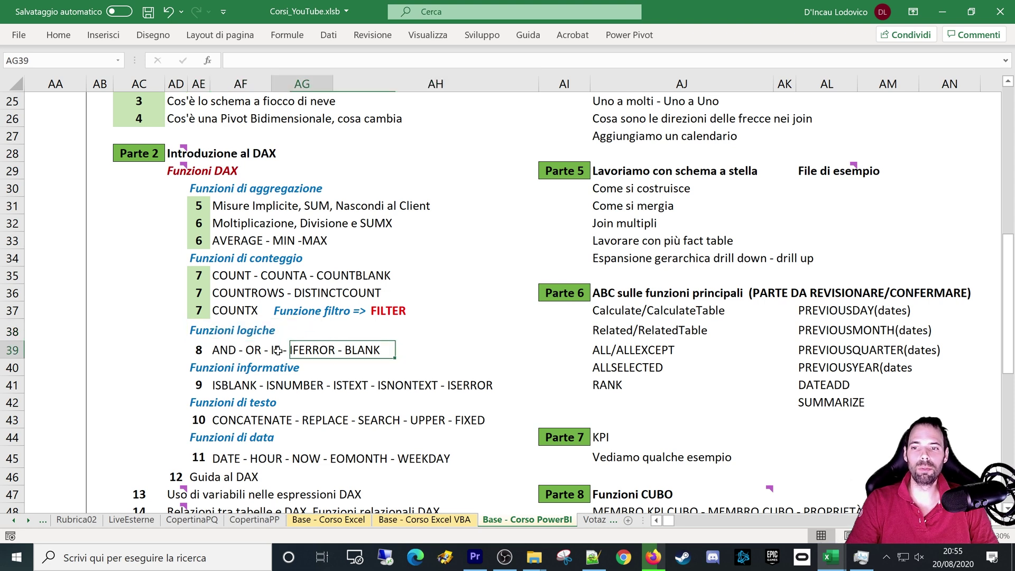
click(393, 346)
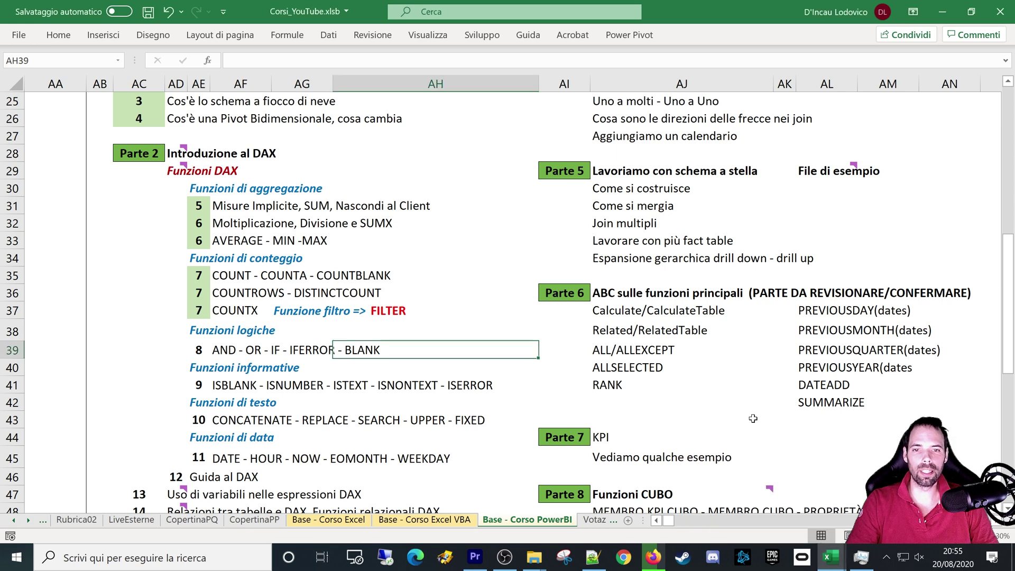
key(ctrl+Tab)
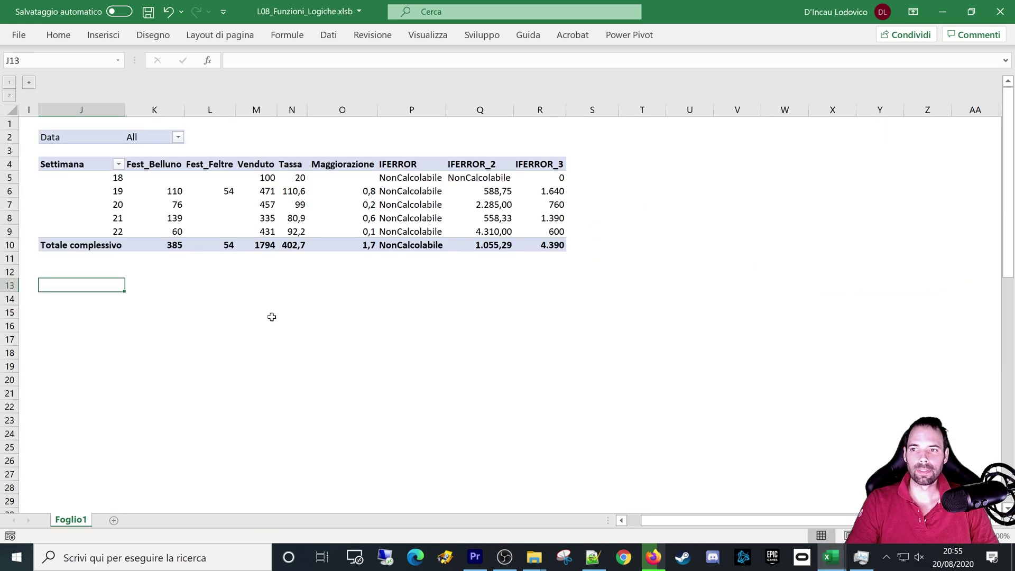
Reveal the hidden source data columns A–H, glance at Power Pivot, then hide them again.
click(29, 82)
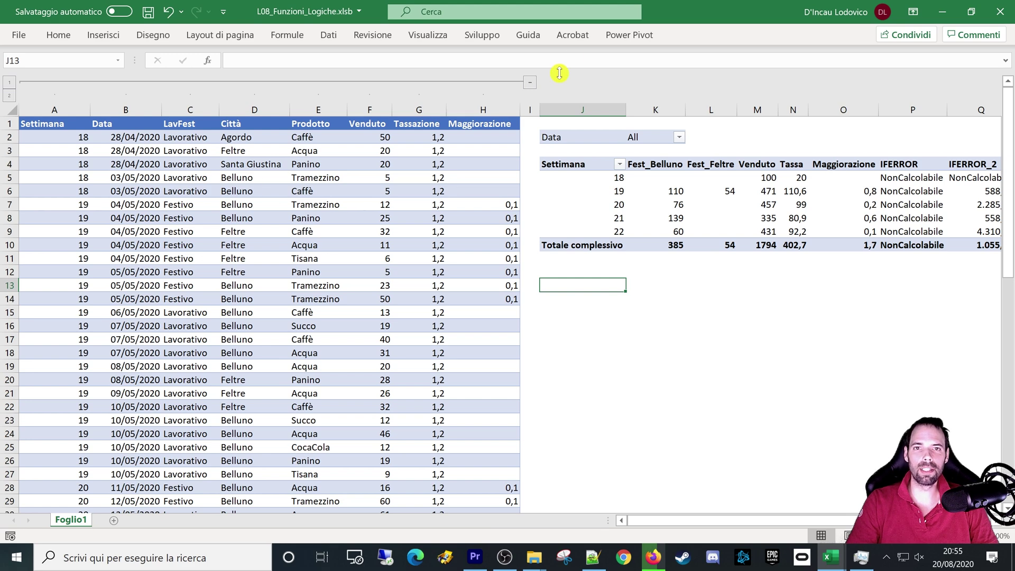
click(637, 35)
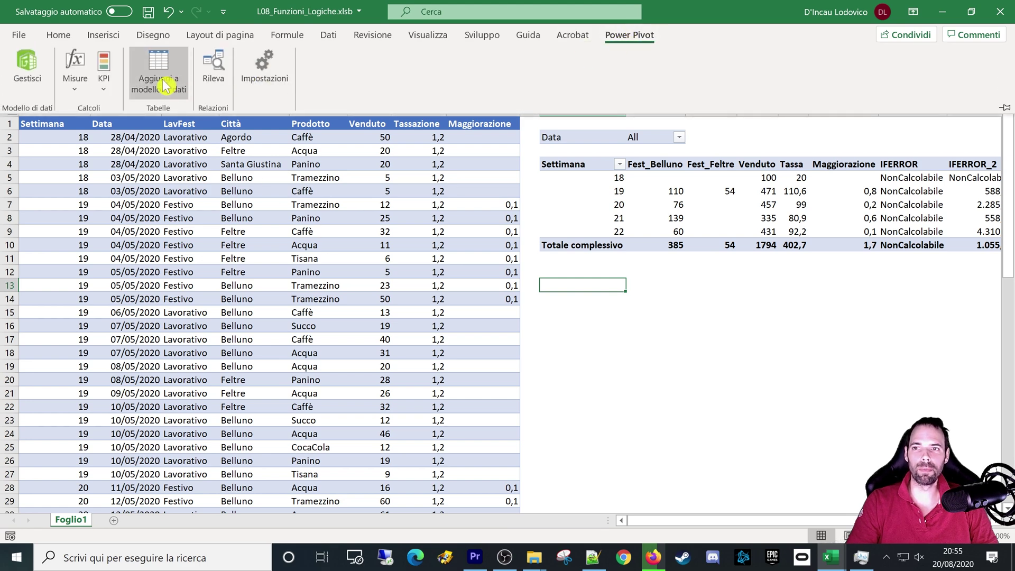
click(590, 289)
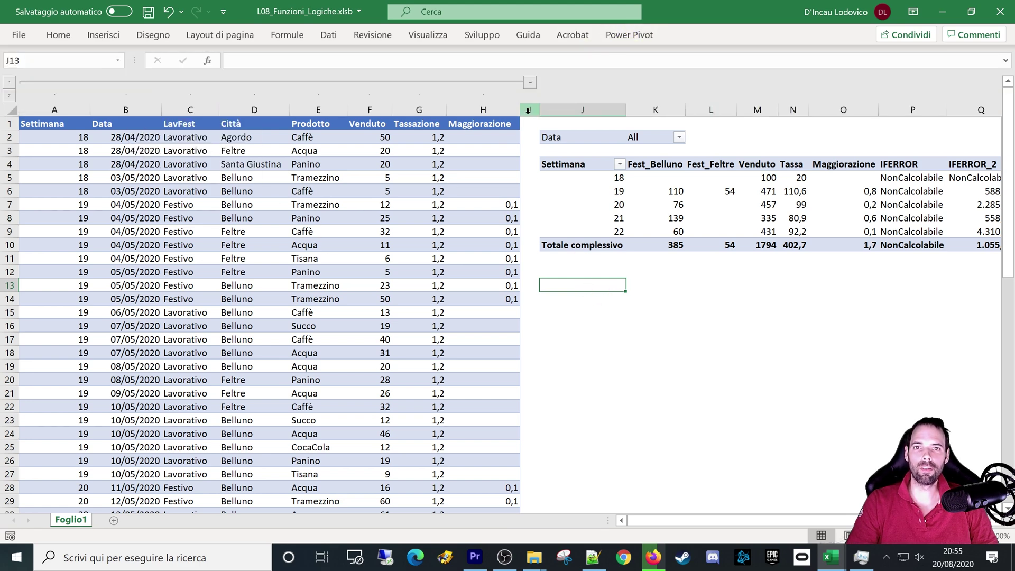
click(528, 85)
Start a new pivot table from the data model, then cancel it.
click(104, 34)
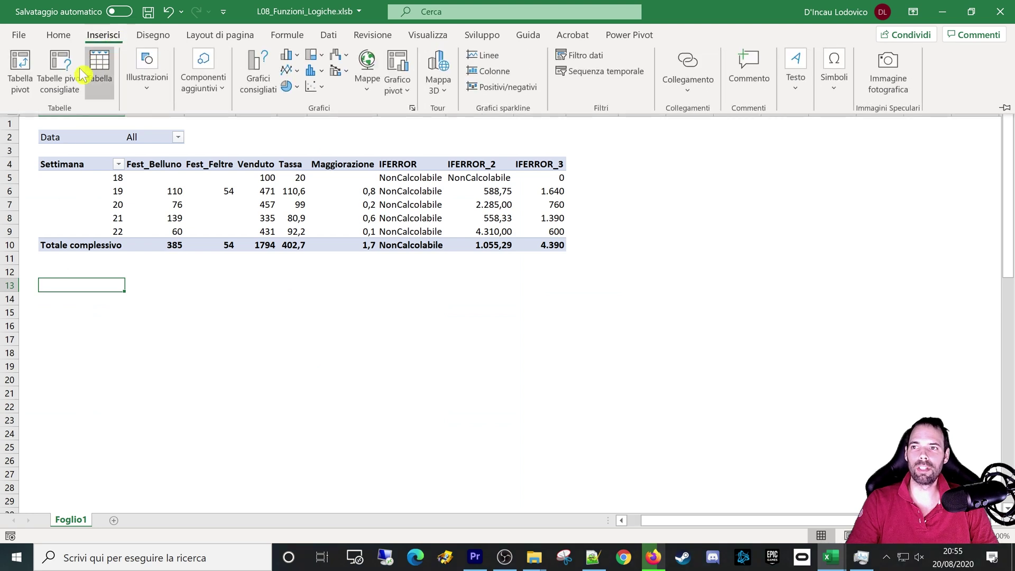
click(21, 68)
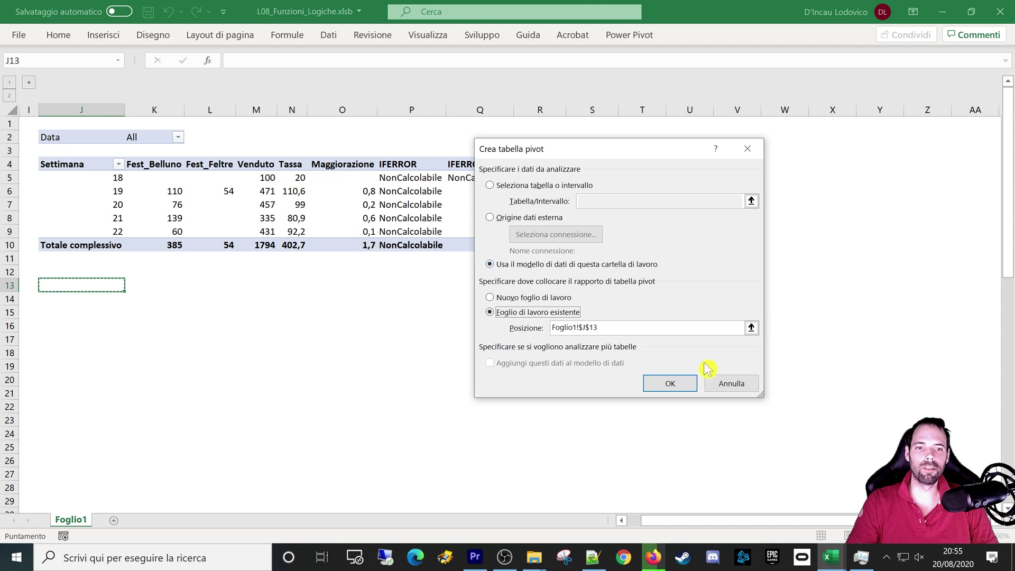
click(725, 383)
Show the existing pivot table's field list, scrolled down to the IFERROR measures.
click(246, 181)
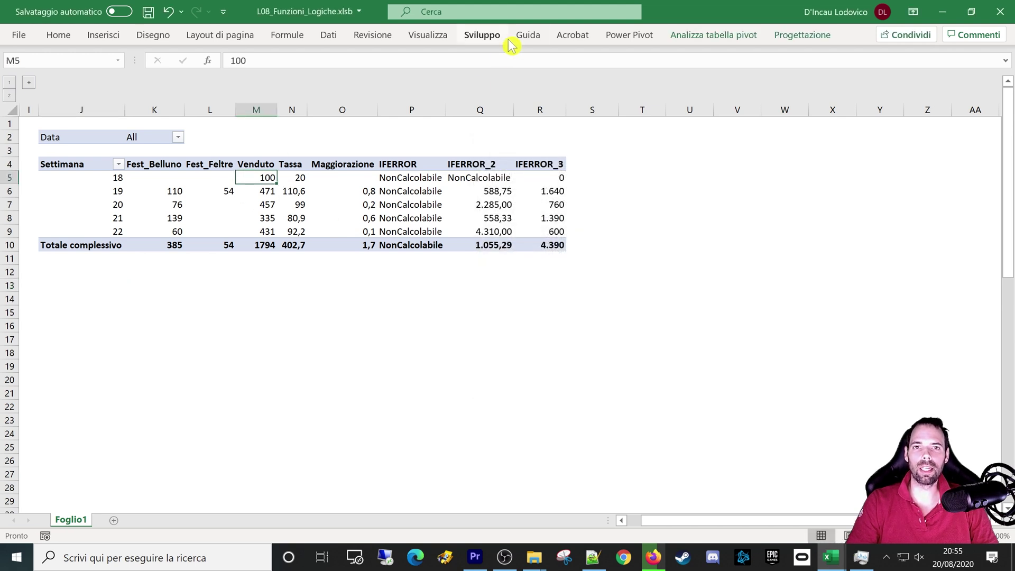
right_click(348, 196)
click(414, 495)
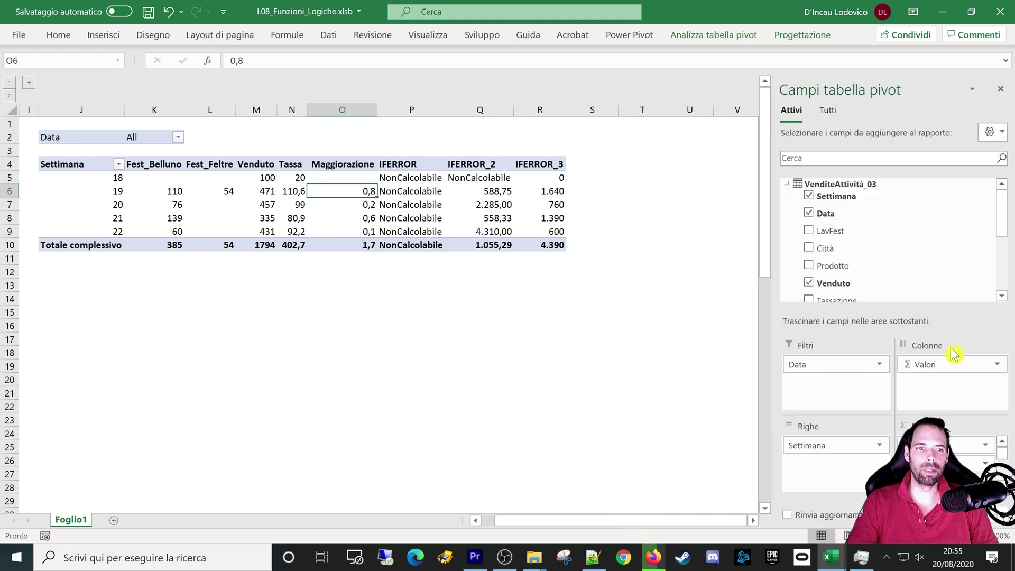
drag(1008, 225, 994, 267)
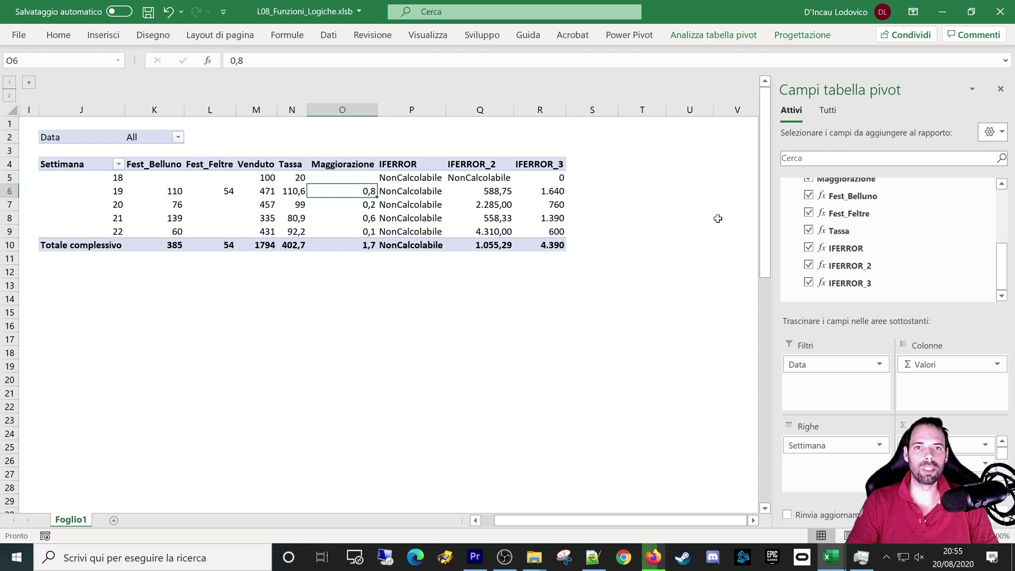
click(616, 36)
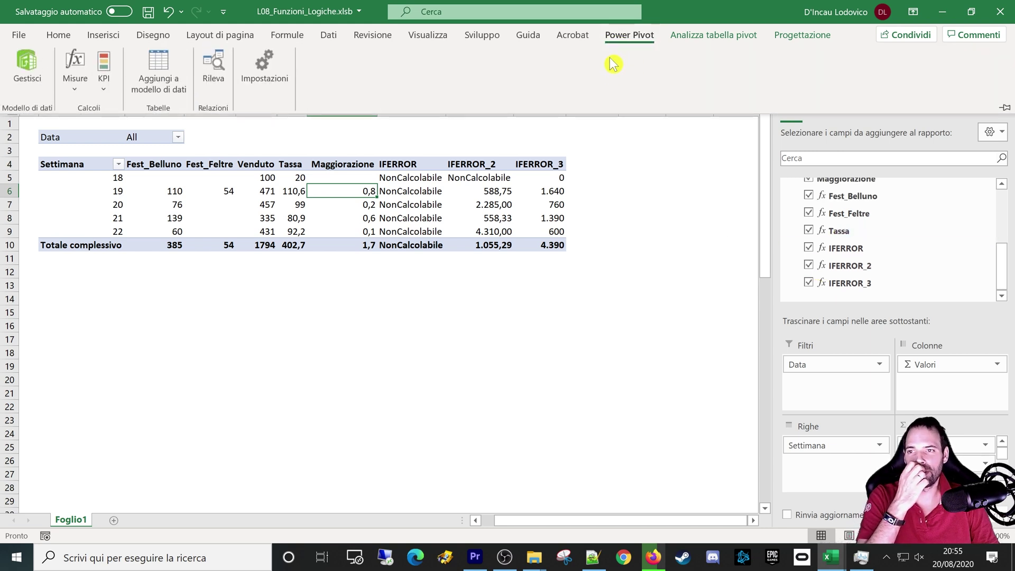
Edit the Fest_Belluno measure from Manage Measures and zoom its SUMX/FILTER formula text larger.
click(74, 83)
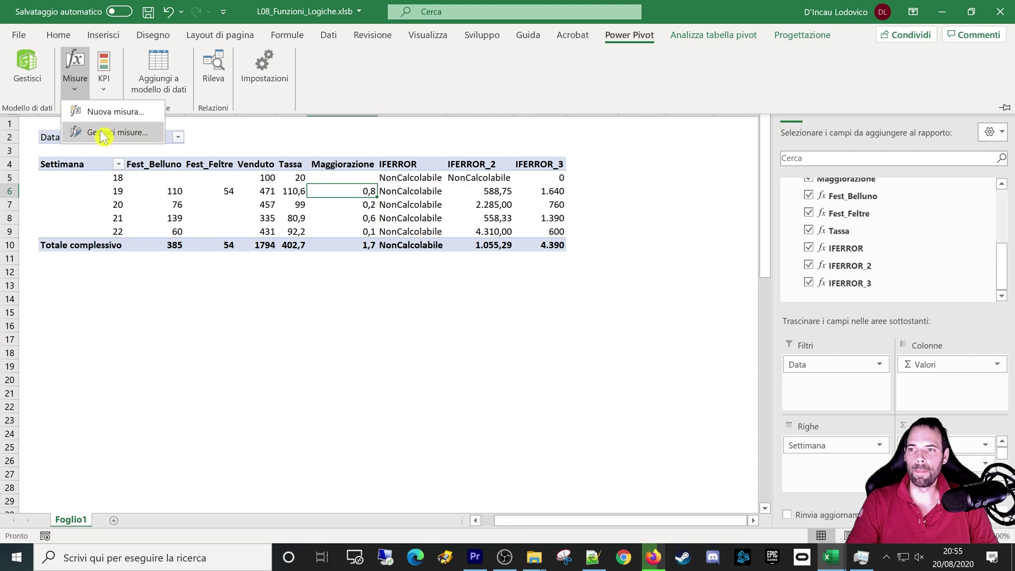
click(104, 137)
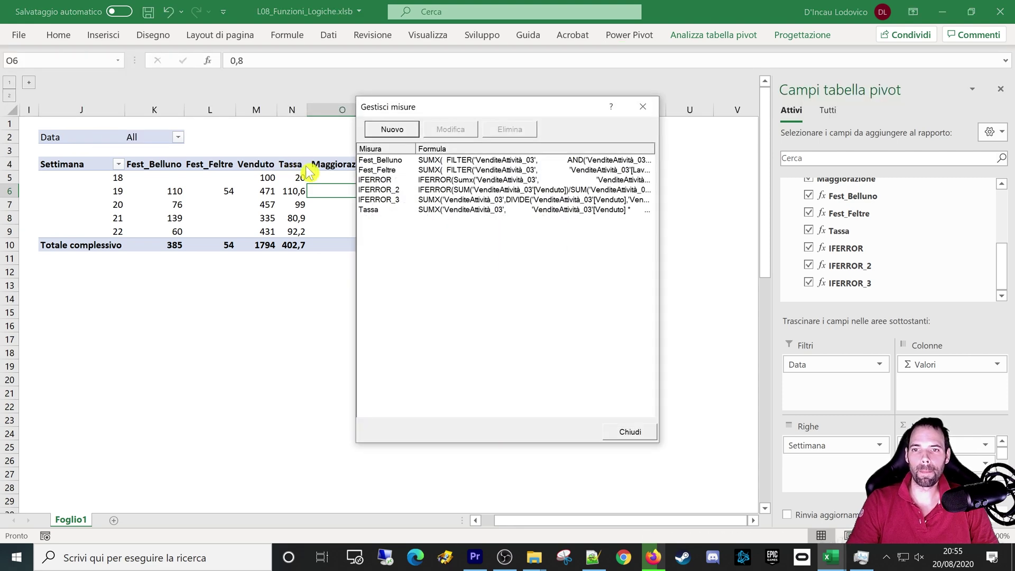
click(407, 161)
click(451, 129)
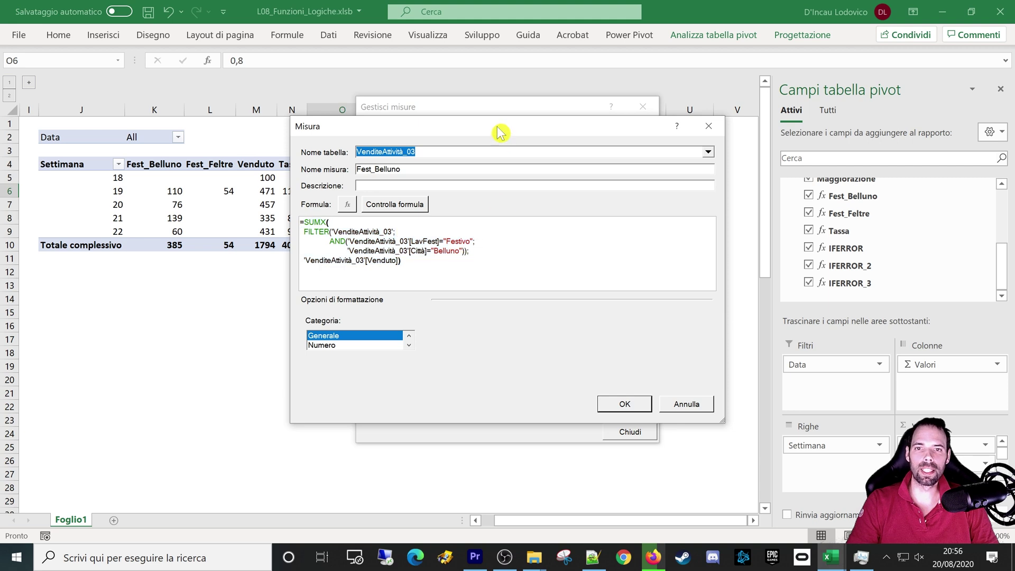
drag(499, 127, 454, 106)
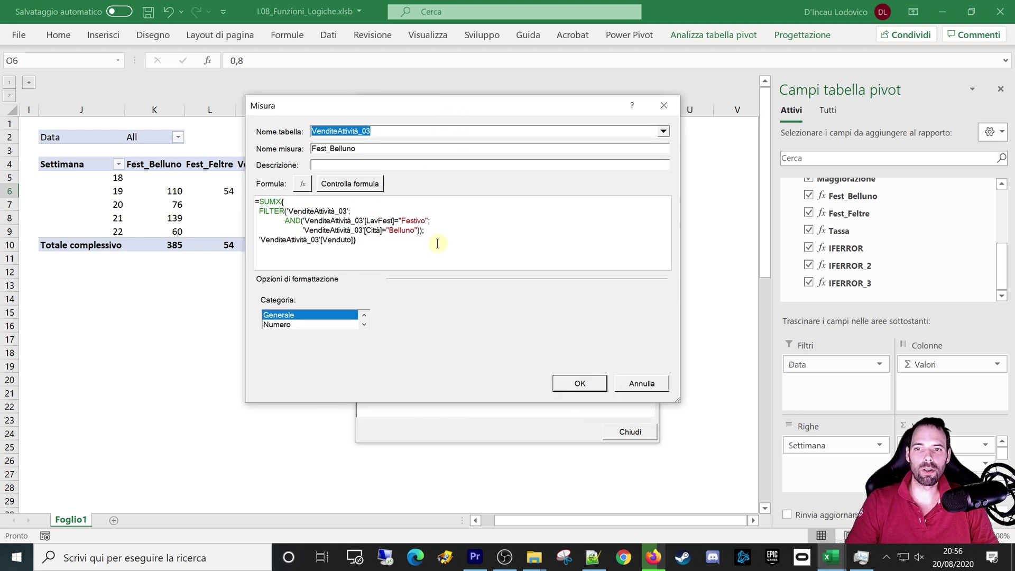
ctrl+scroll(436, 241, up, 2)
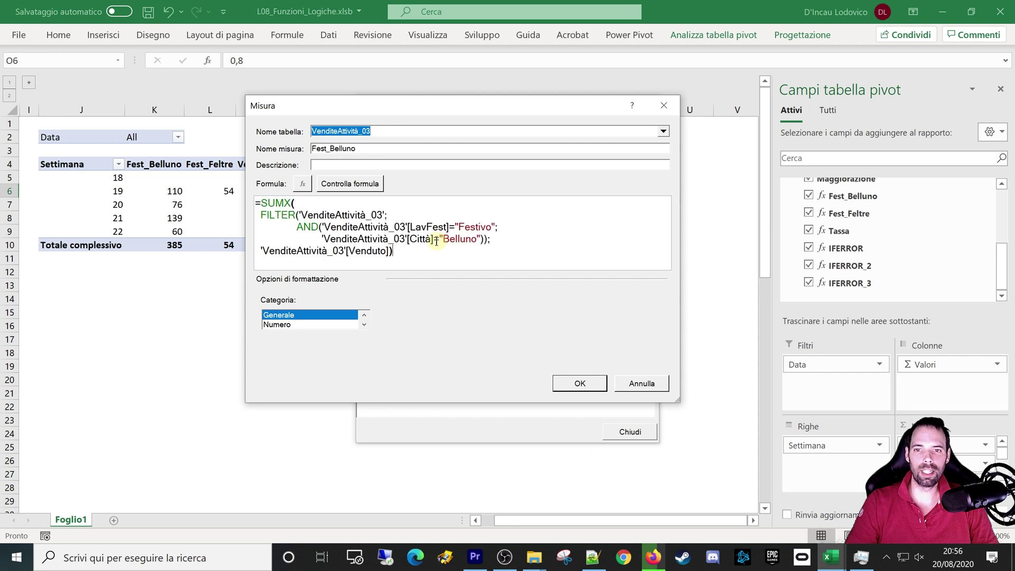
ctrl+scroll(436, 242, up, 2)
ctrl+scroll(436, 242, up, 2)
ctrl+scroll(434, 249, up, 1)
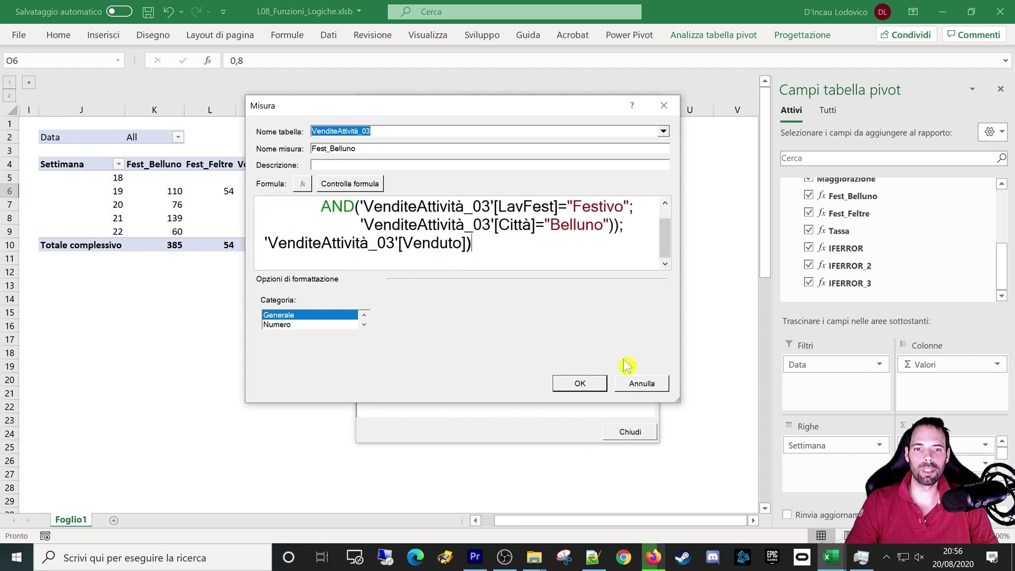
Enlarge and reposition the measure editor so the whole Fest_Belluno formula is visible.
drag(679, 406, 856, 484)
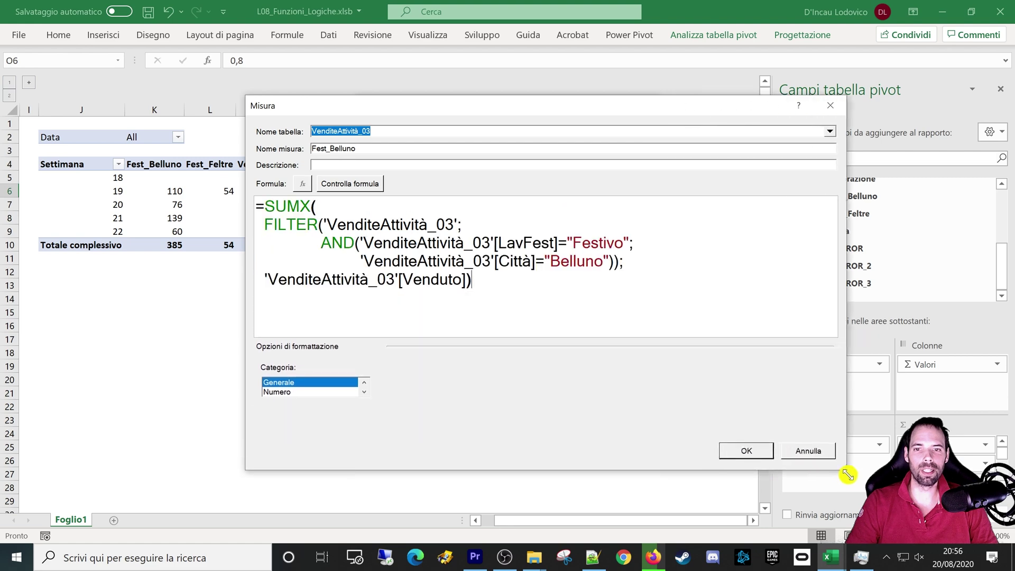
drag(582, 105, 475, 95)
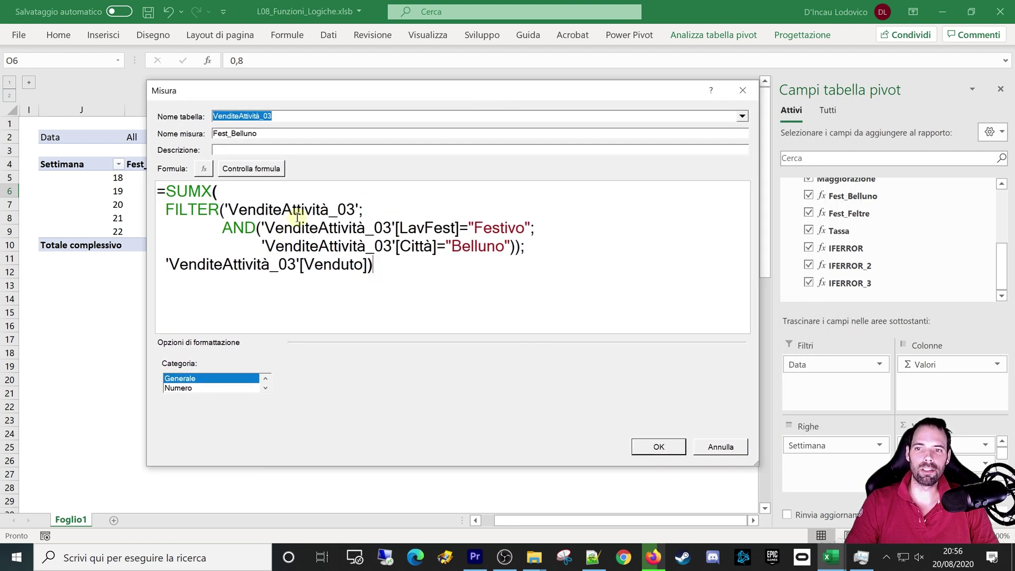
ctrl+scroll(297, 217, down, 2)
ctrl+scroll(297, 217, down, 1)
ctrl+scroll(309, 228, up, 1)
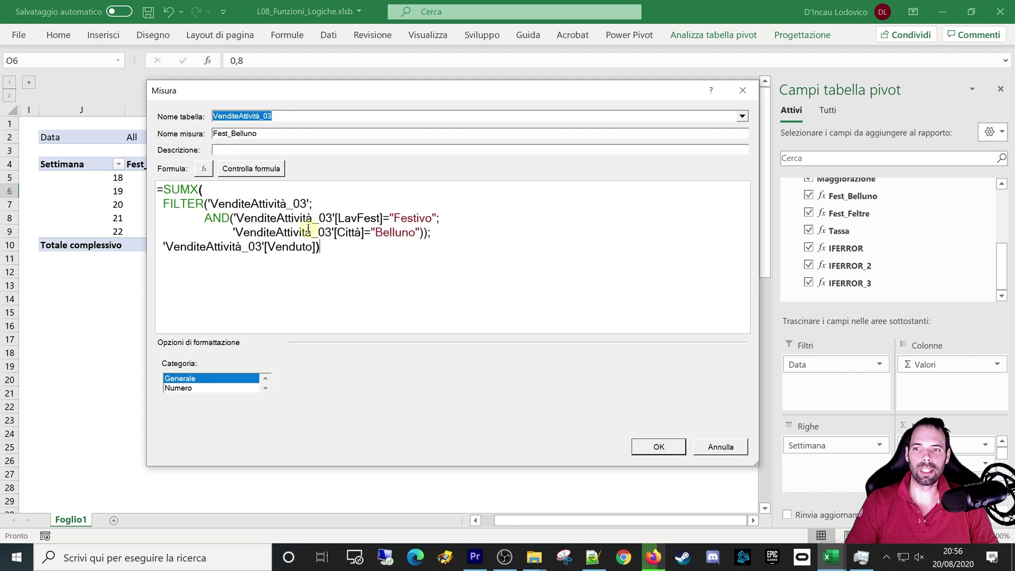
ctrl+scroll(308, 228, up, 2)
ctrl+scroll(308, 229, up, 1)
ctrl+scroll(312, 238, up, 1)
ctrl+scroll(315, 245, up, 1)
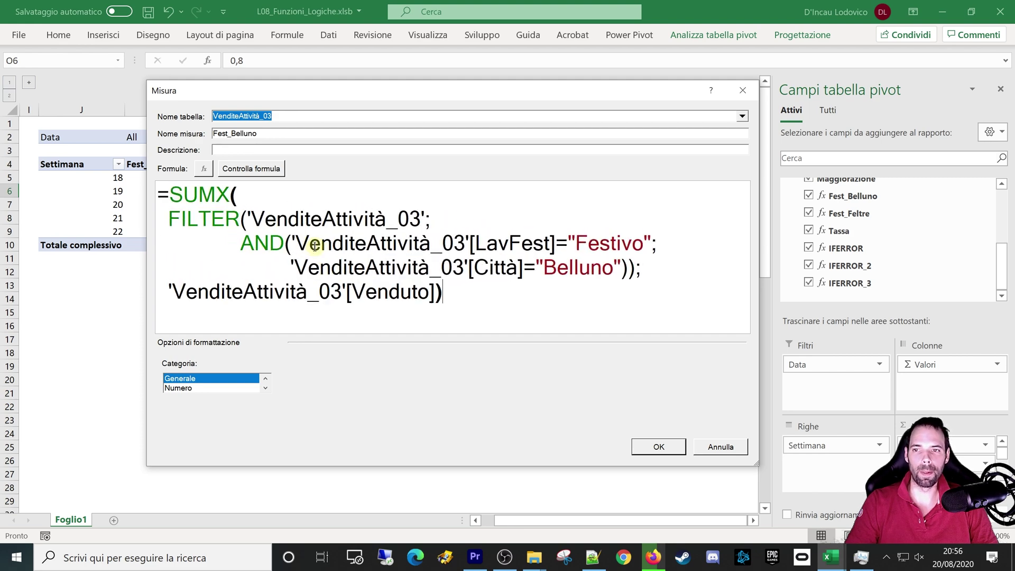
Inspect the SUMX function and its argument hint in the formula.
click(375, 210)
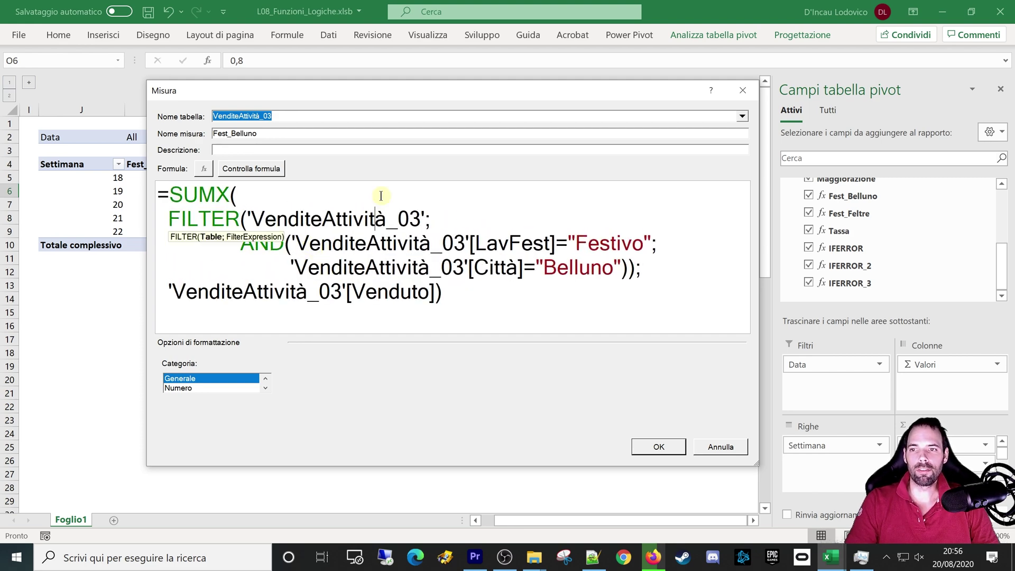
drag(345, 97, 361, 81)
click(274, 184)
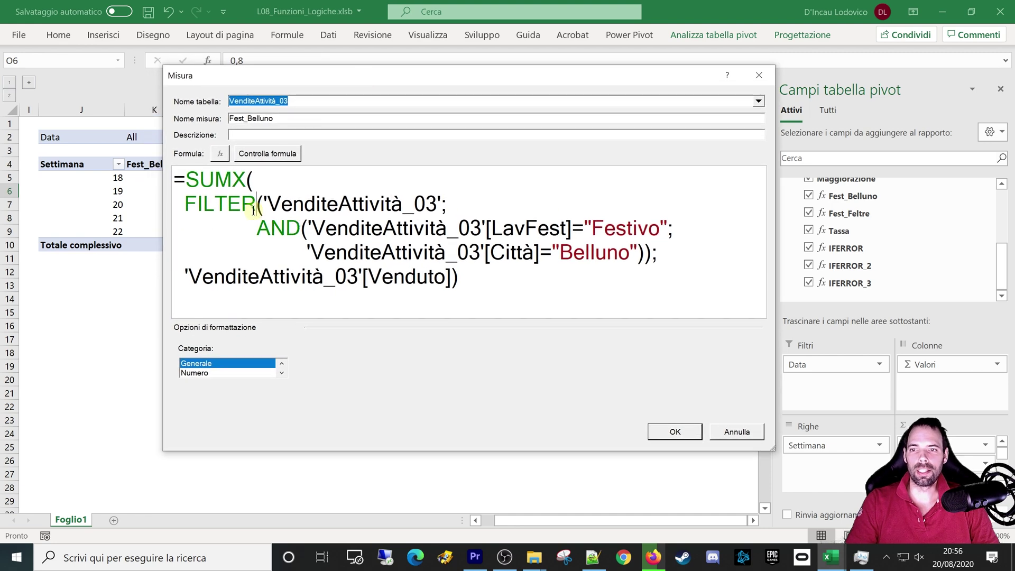
drag(192, 180, 250, 183)
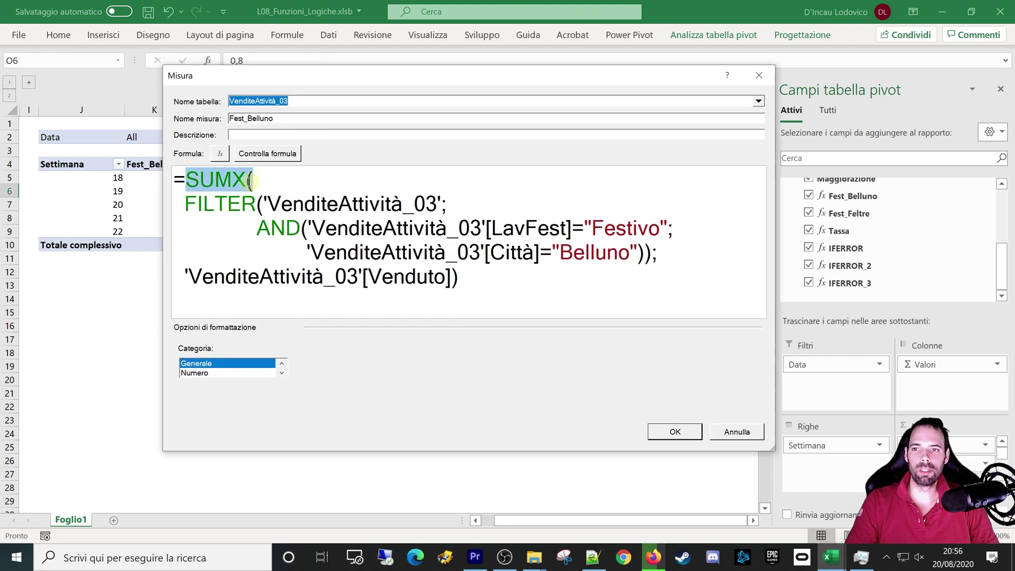
click(256, 191)
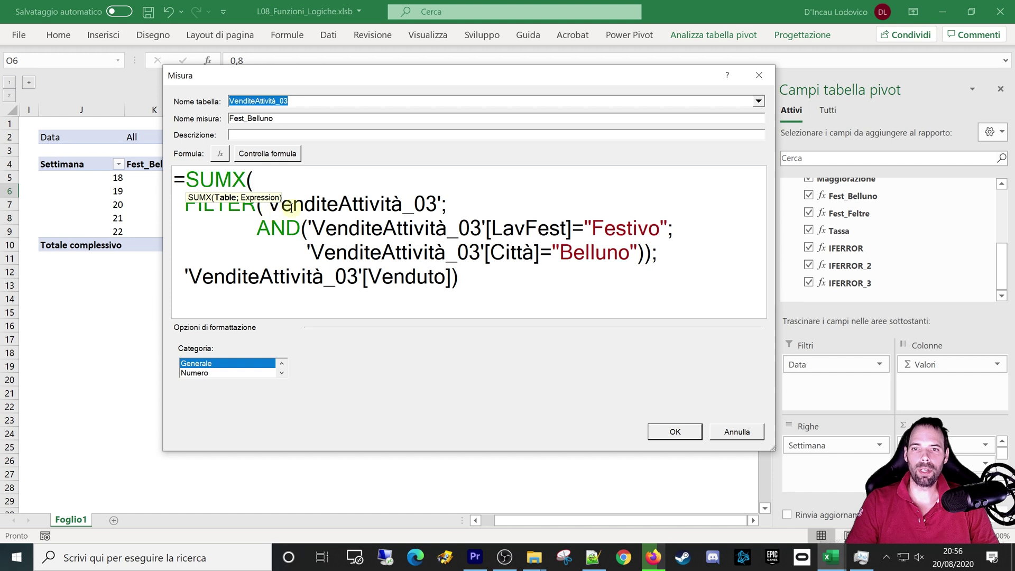
click(493, 201)
click(521, 292)
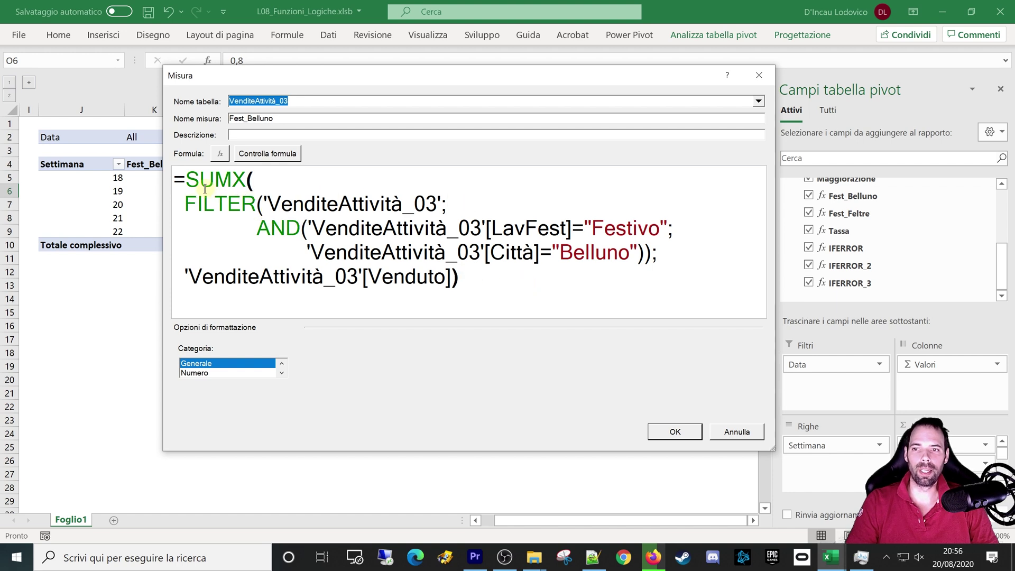
Highlight the FILTER argument and the AND conditions, including the LavFest column reference.
drag(186, 207, 441, 205)
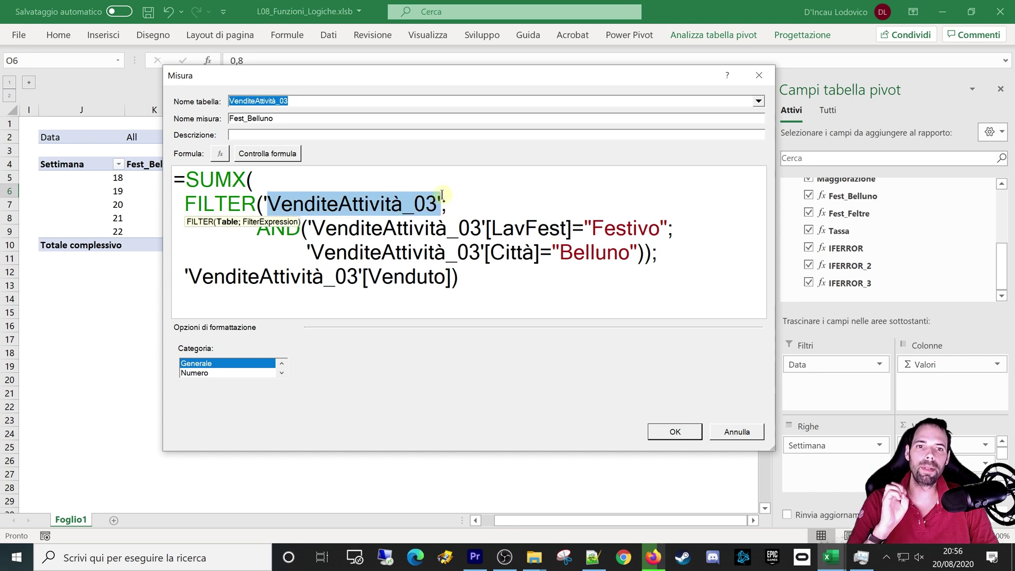
click(433, 224)
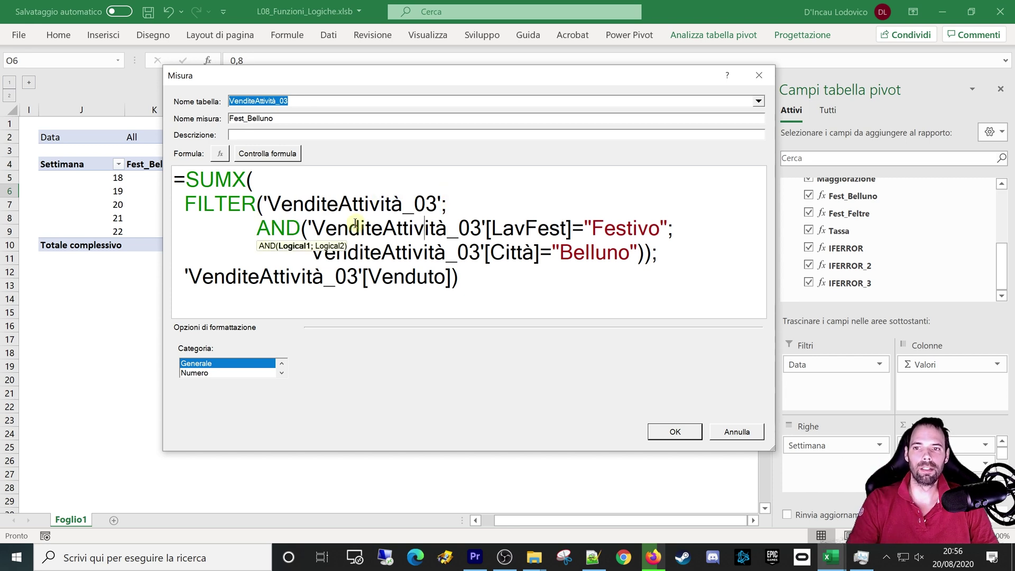
drag(185, 205, 599, 253)
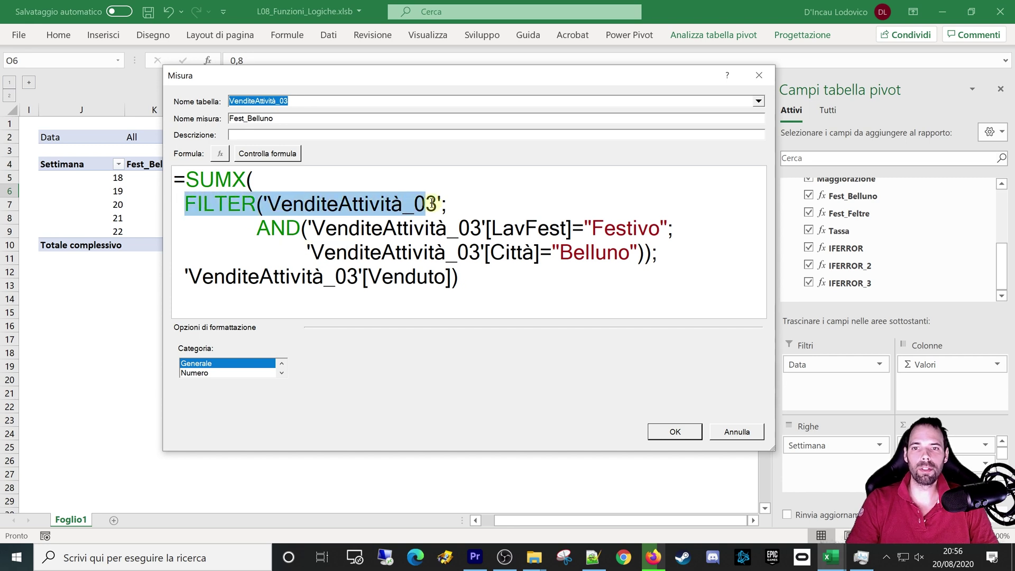
click(349, 227)
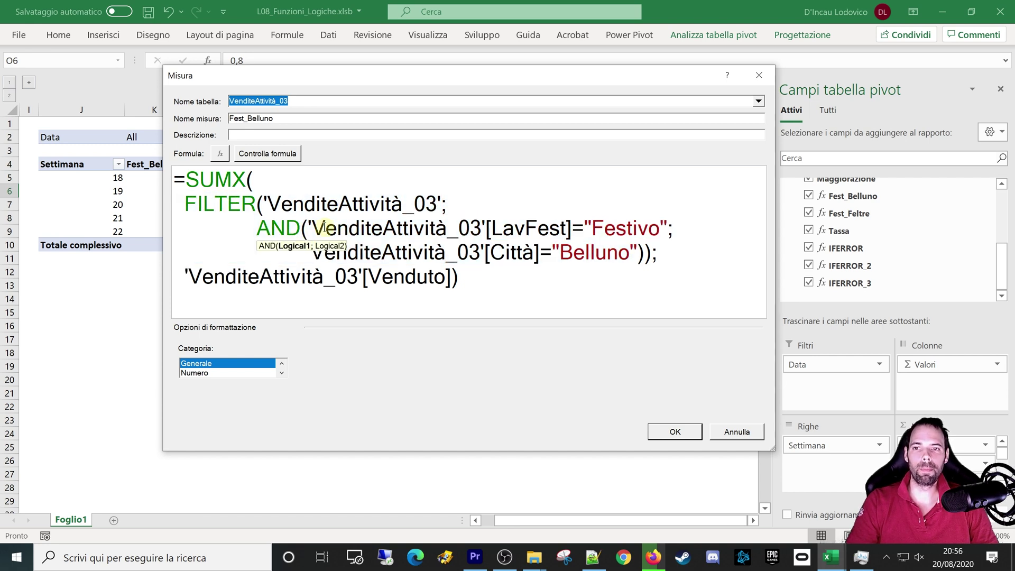
drag(257, 227, 577, 239)
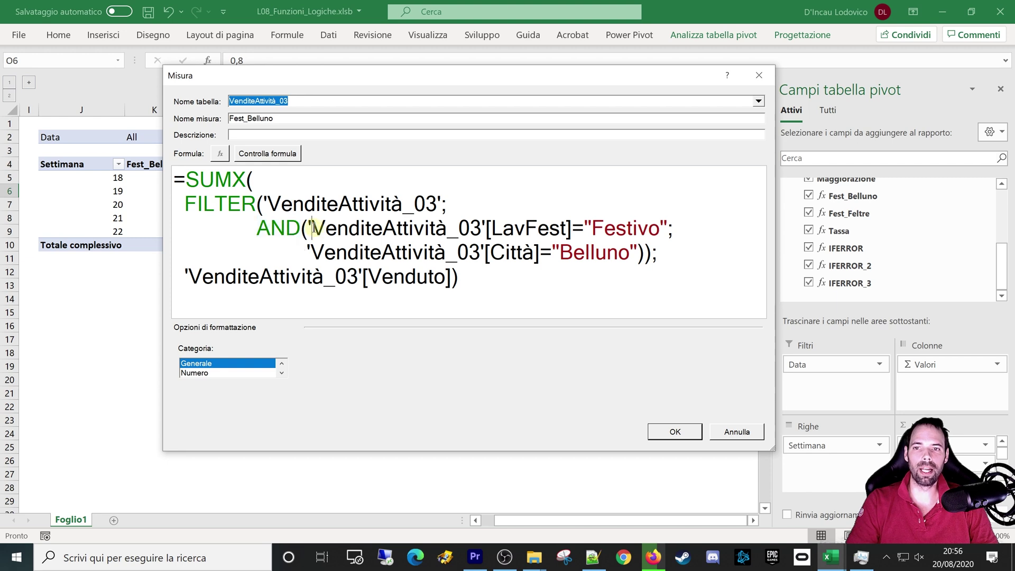
Walk through the AND conditions: LavFest equals 'Festivo' and Città equals 'Belluno'.
click(507, 230)
double_click(618, 228)
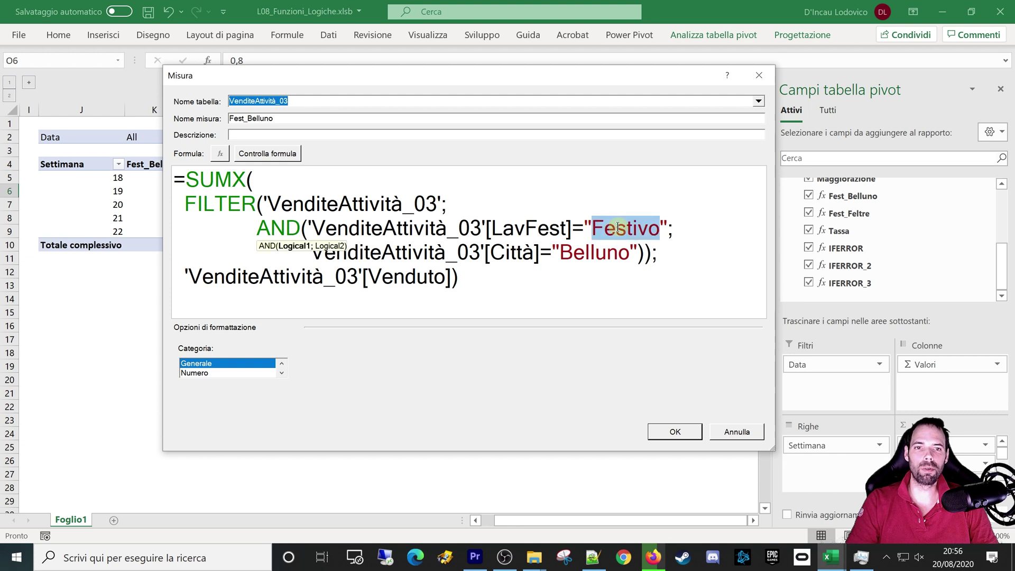
click(665, 229)
key(shift+Right)
key(shift+Right)
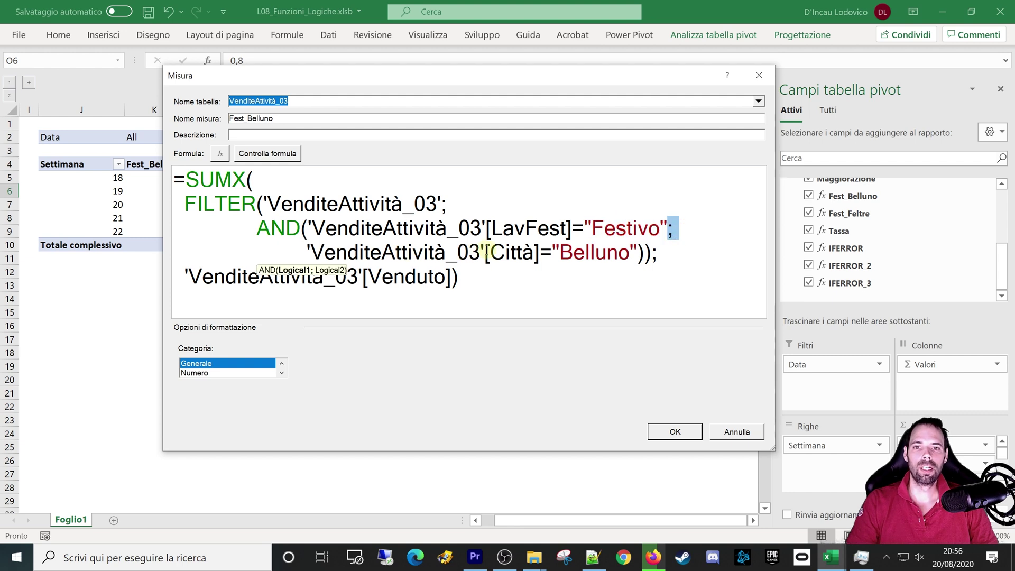
double_click(498, 252)
double_click(582, 252)
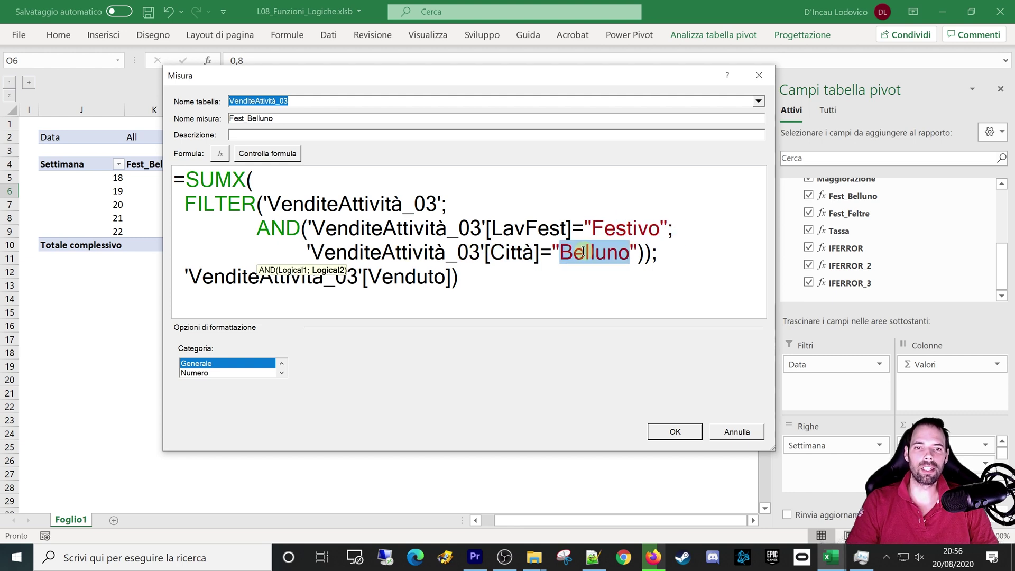
double_click(276, 227)
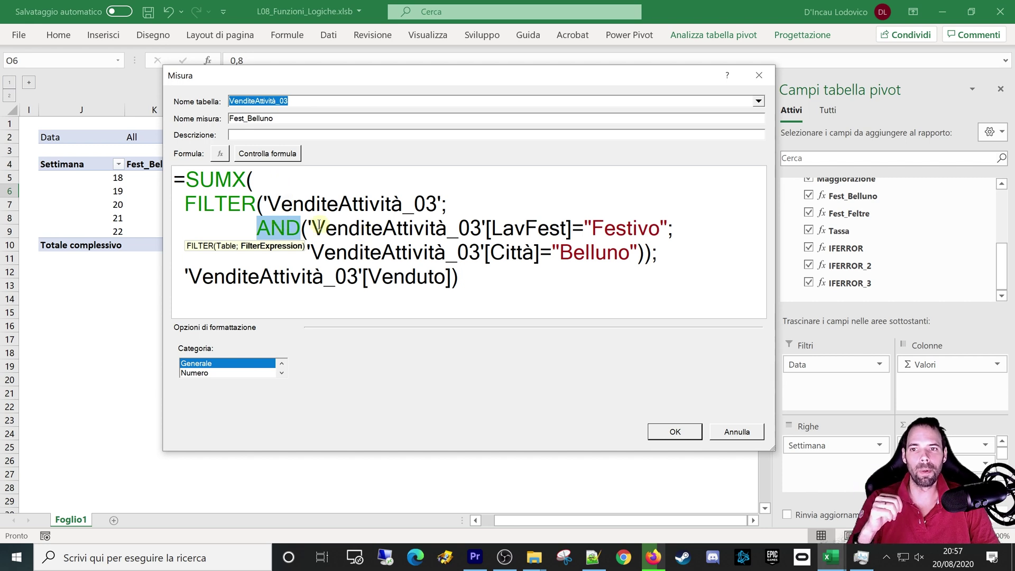
drag(312, 228, 679, 229)
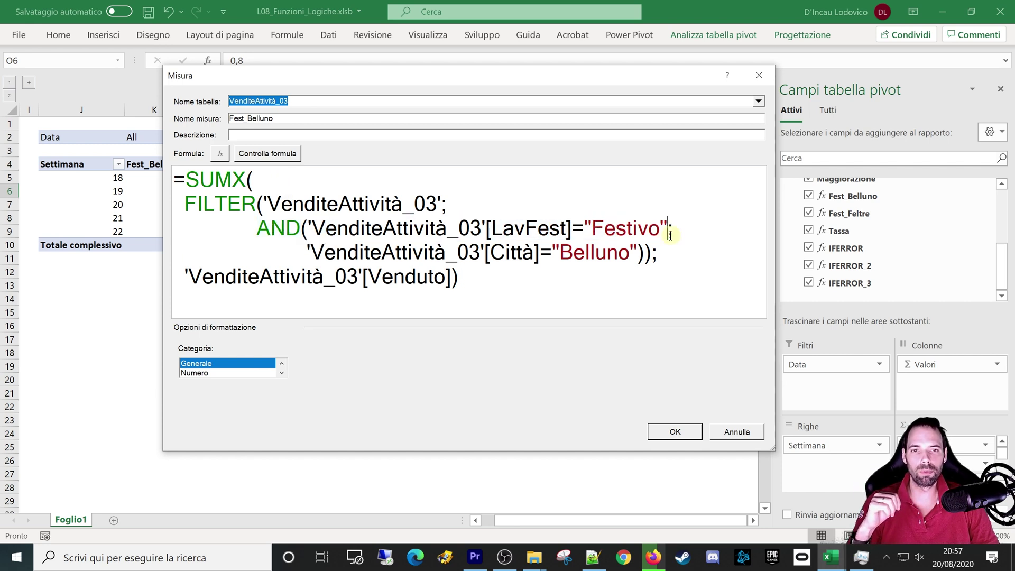
double_click(416, 255)
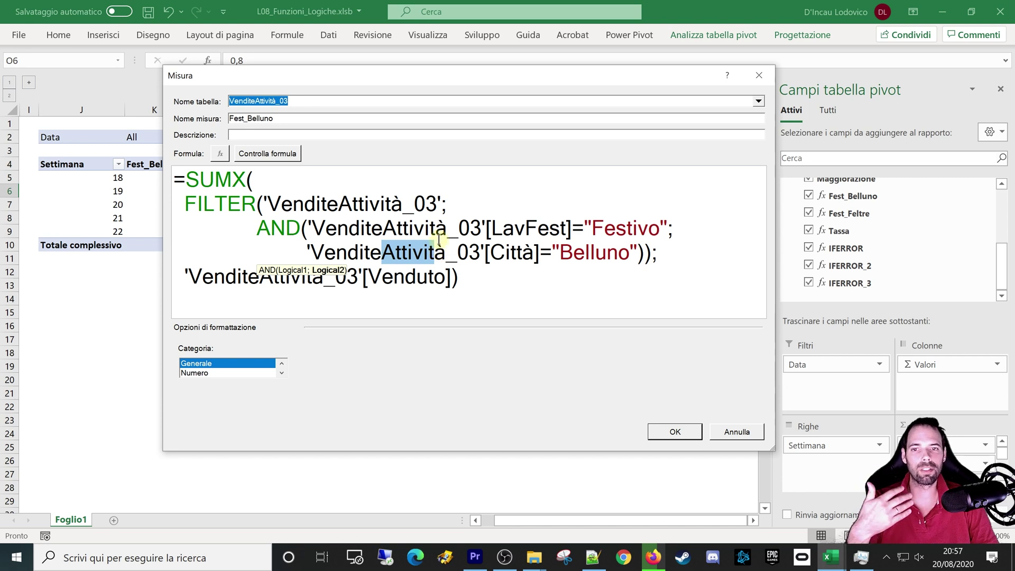
double_click(281, 230)
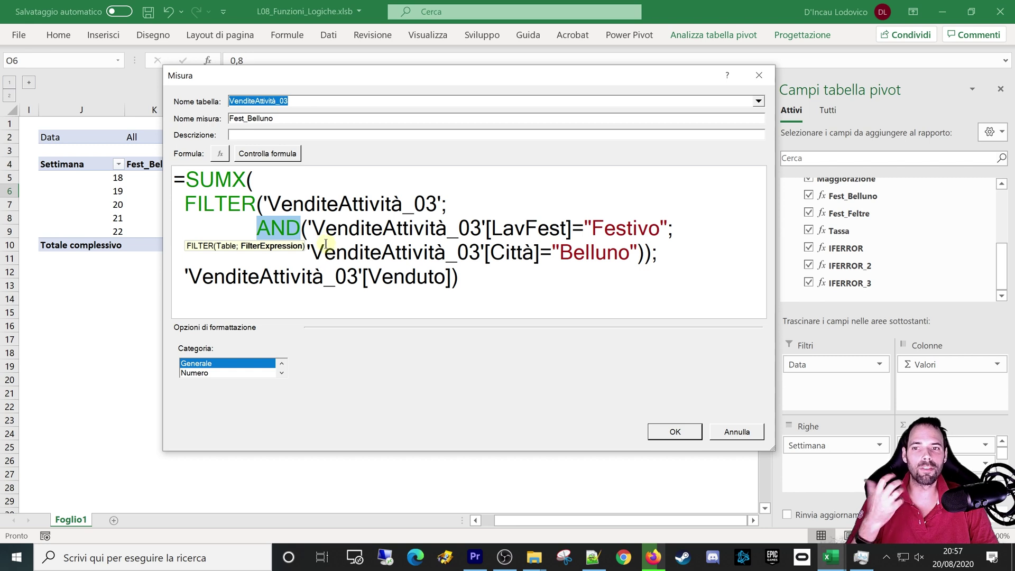
click(328, 242)
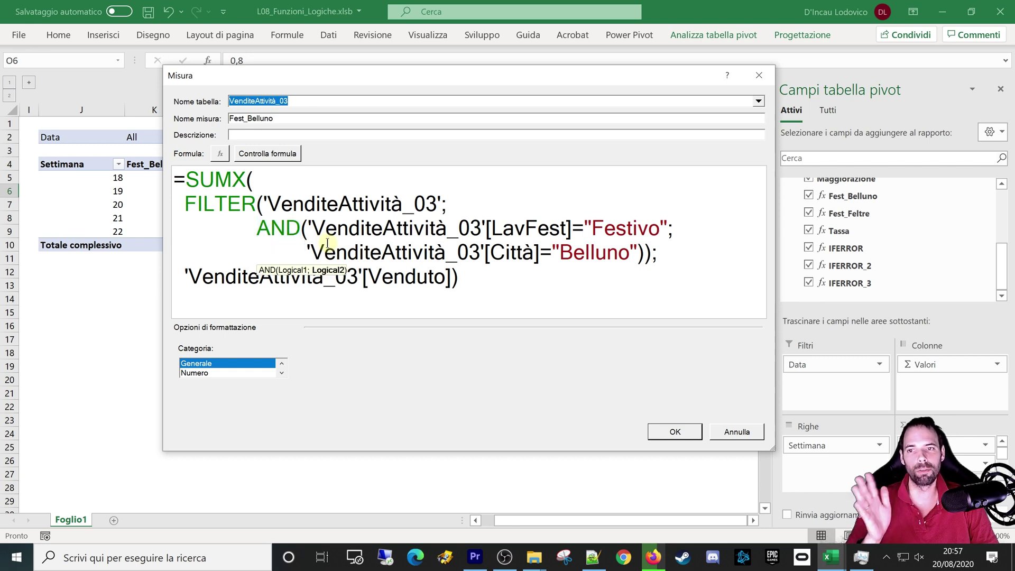
Replace AND with OR, review the FILTER and Venduto arguments, then cancel without saving.
double_click(289, 228)
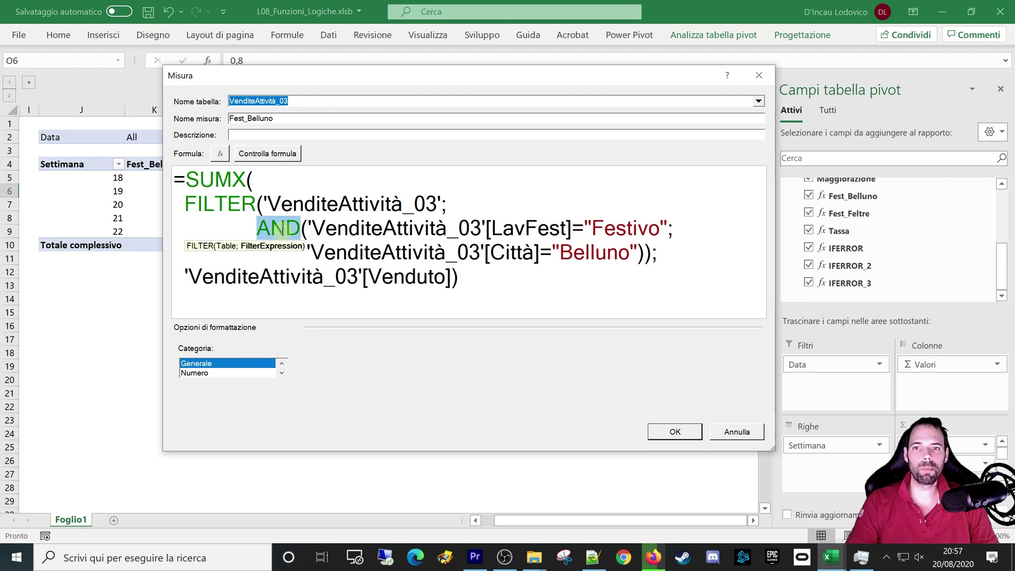
text(OR)
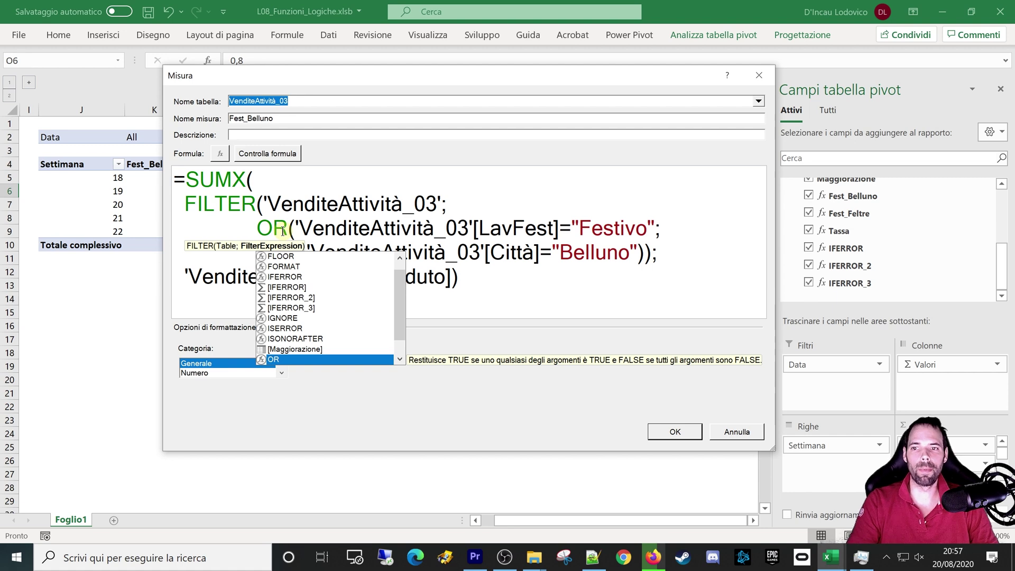
key(Escape)
drag(325, 228, 603, 228)
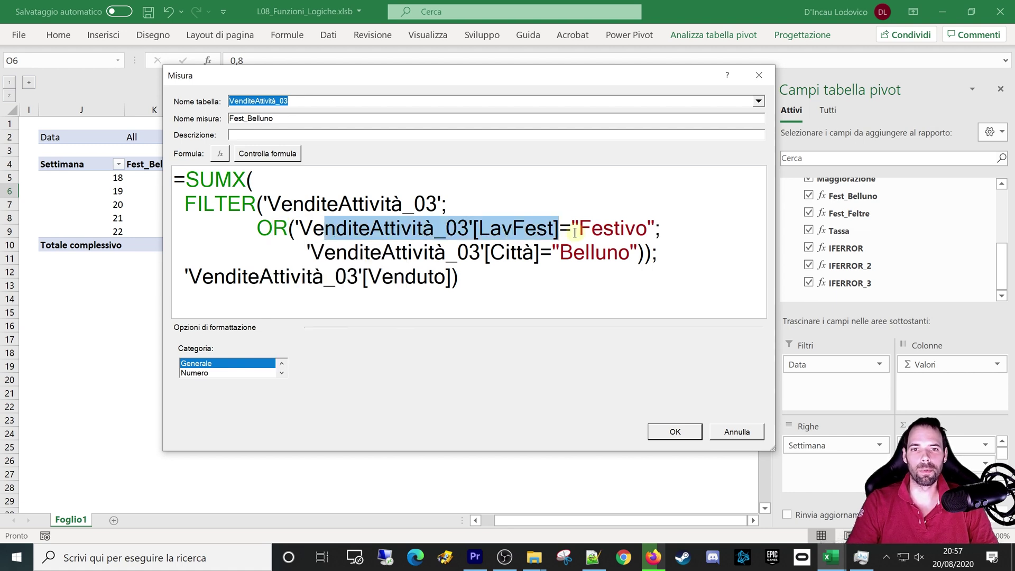
drag(407, 252, 566, 252)
click(521, 289)
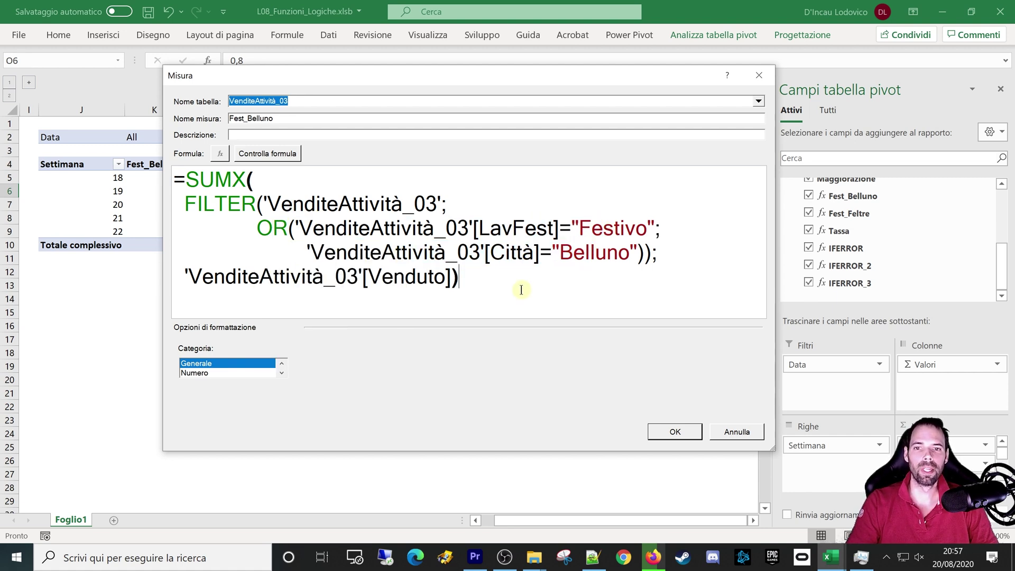
drag(655, 254, 190, 210)
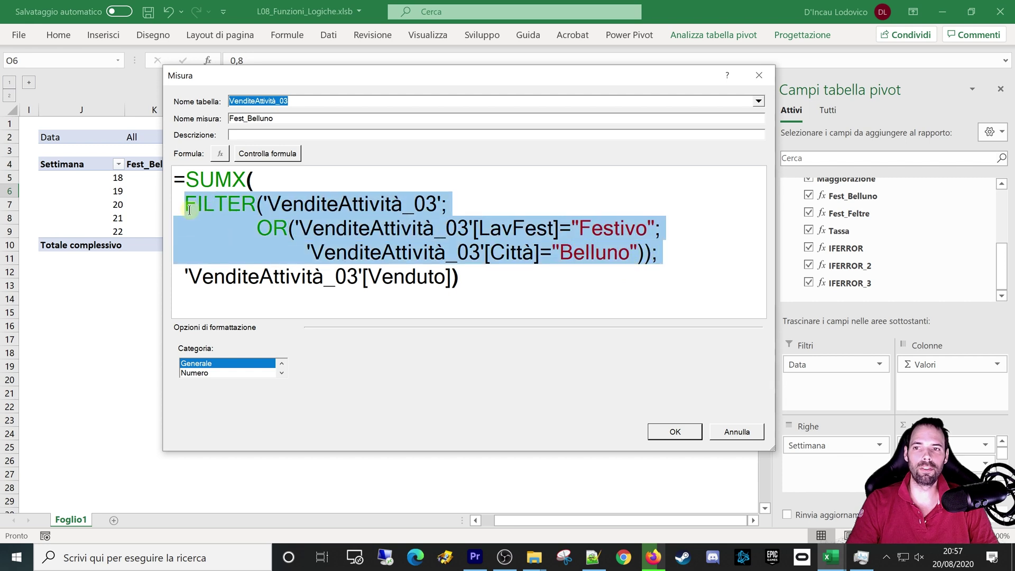
click(447, 284)
drag(455, 277, 194, 291)
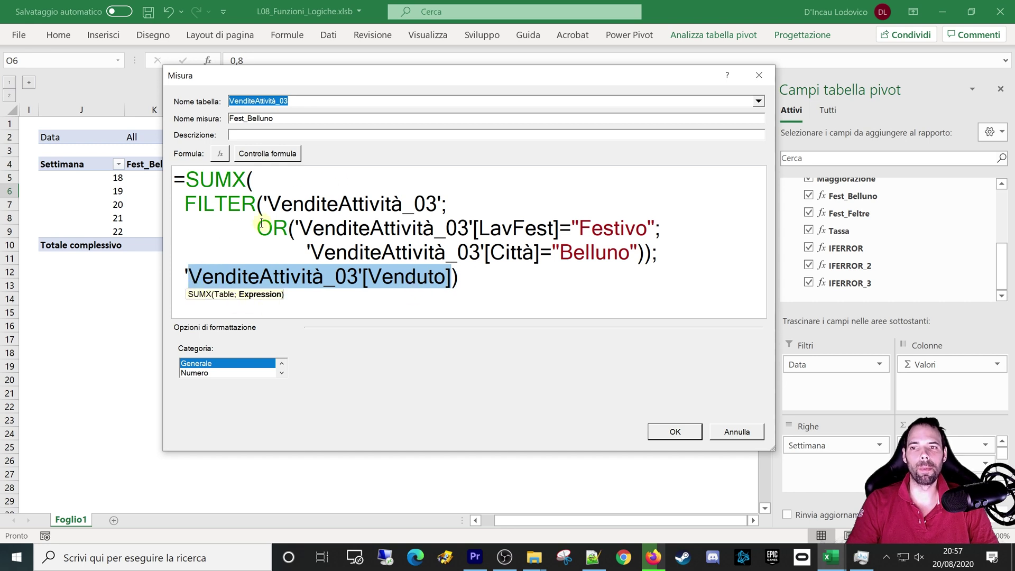
click(532, 274)
click(365, 182)
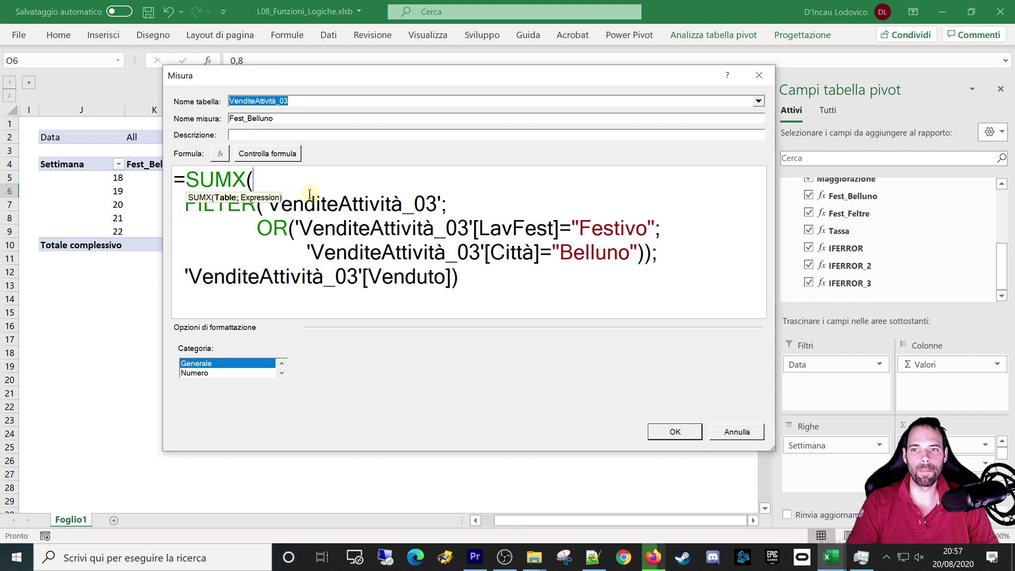
click(737, 439)
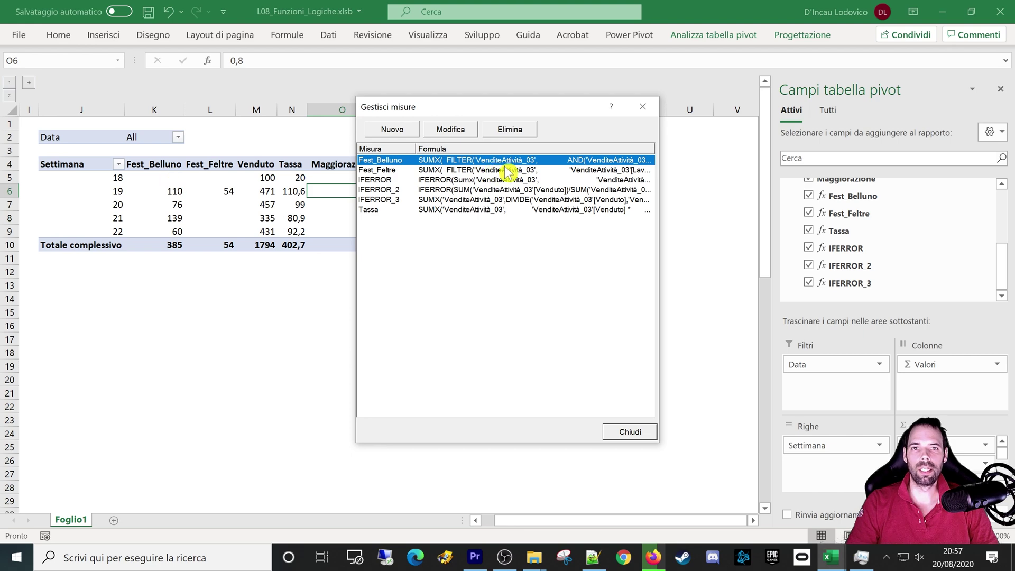
click(446, 129)
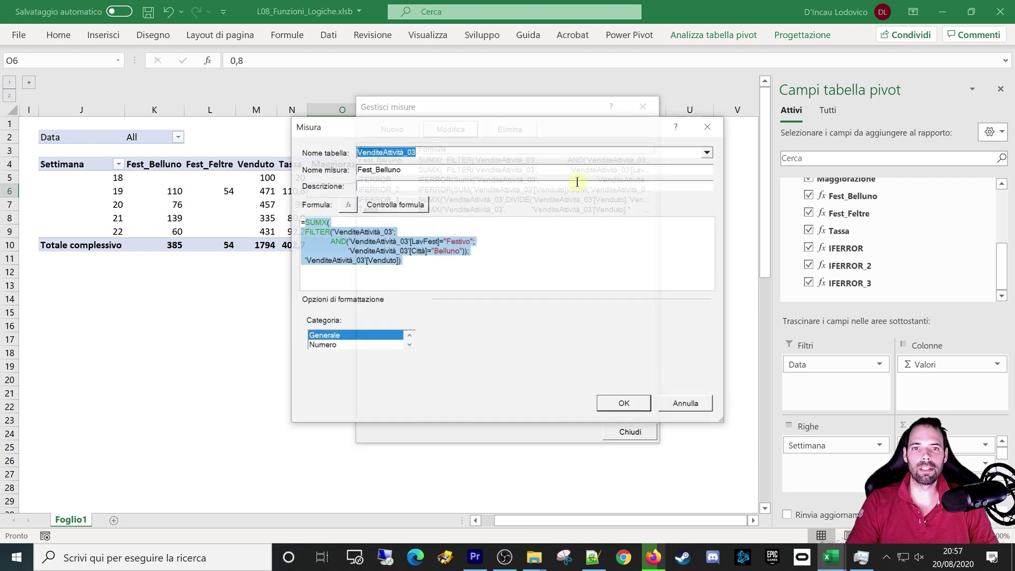
click(463, 241)
double_click(444, 250)
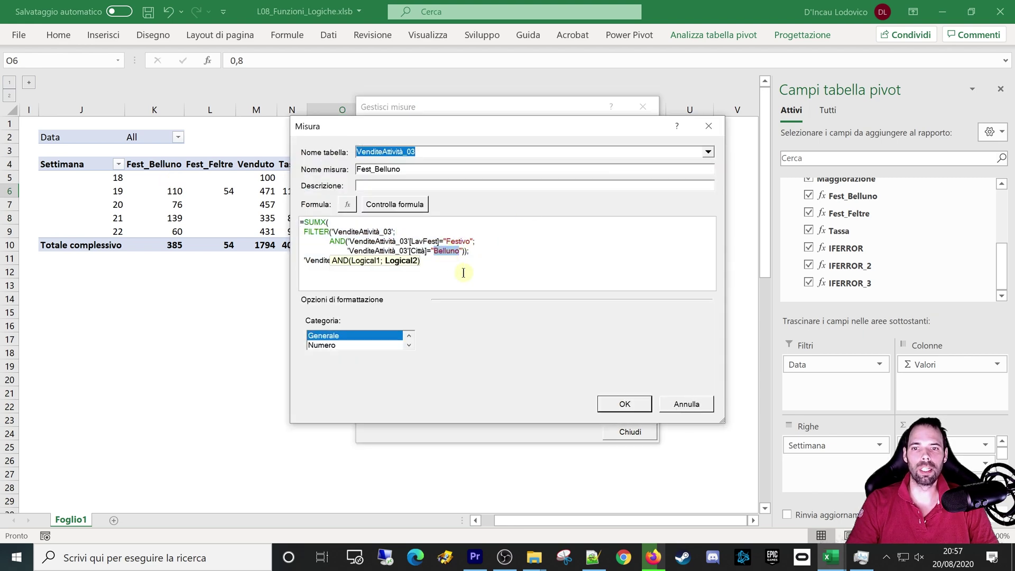
click(433, 276)
click(697, 405)
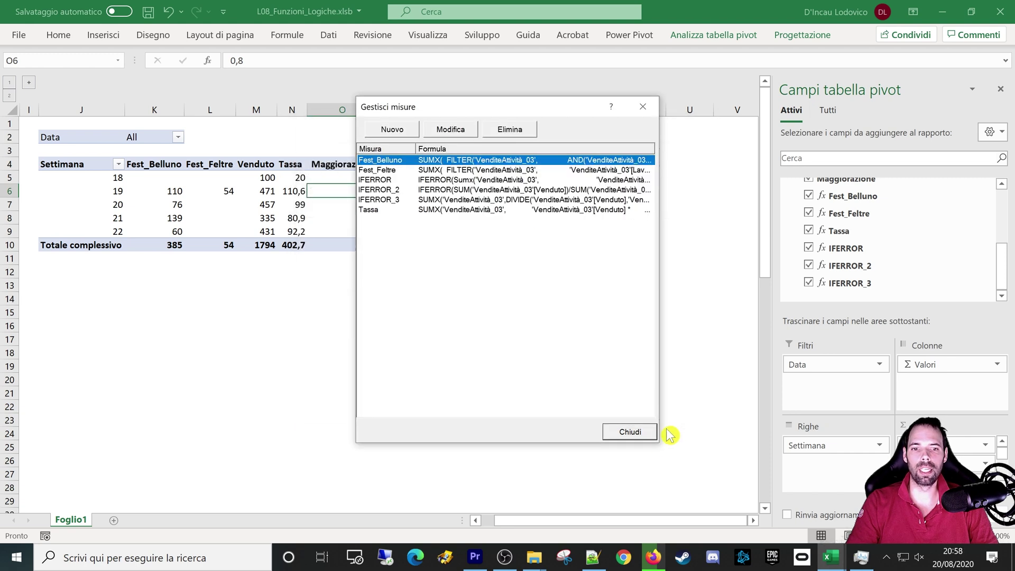
Open the Fest_Feltre measure for editing with its formula enlarged and fully visible.
click(402, 170)
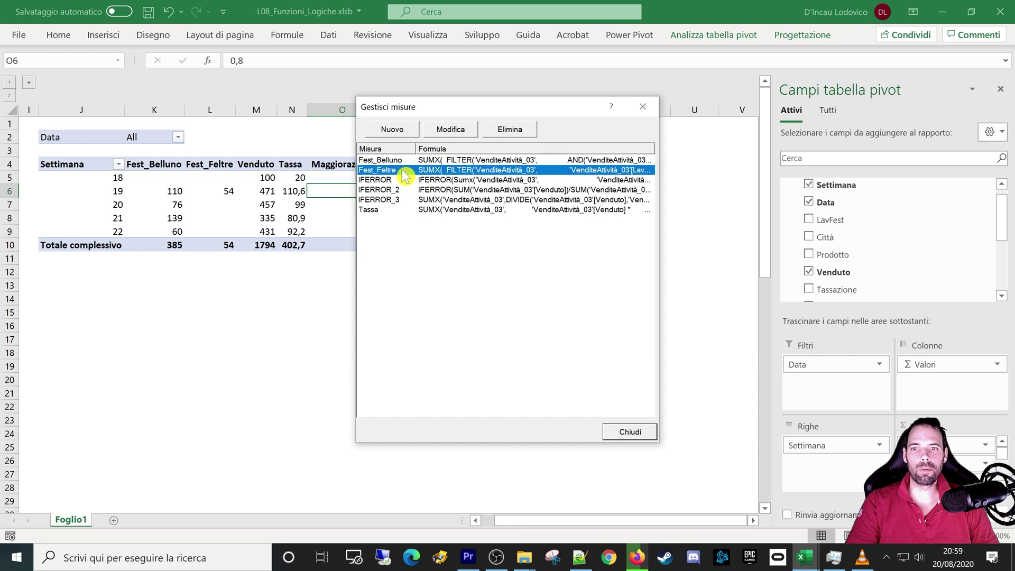
click(456, 132)
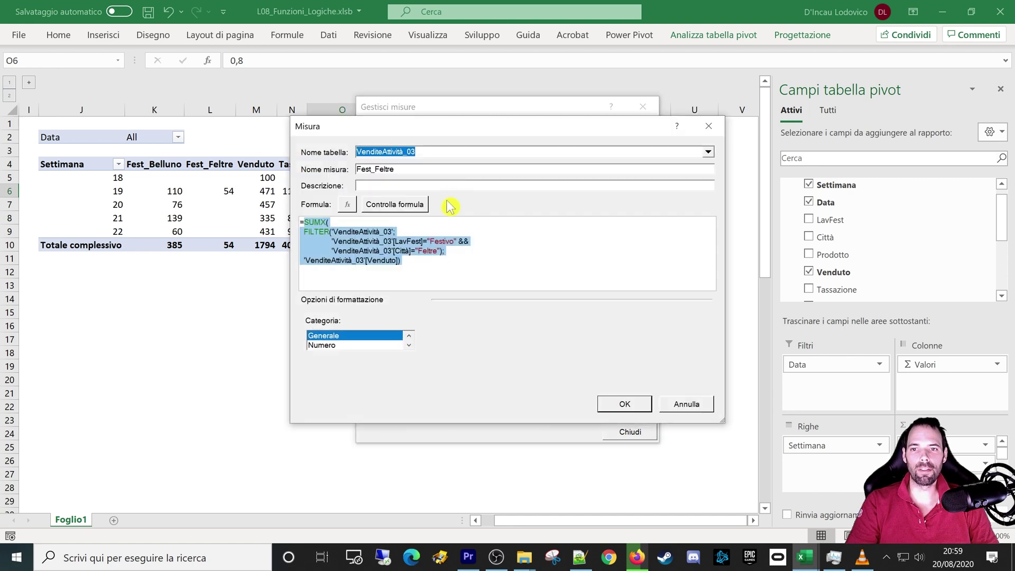
ctrl+scroll(443, 265, up, 2)
ctrl+scroll(443, 265, up, 2)
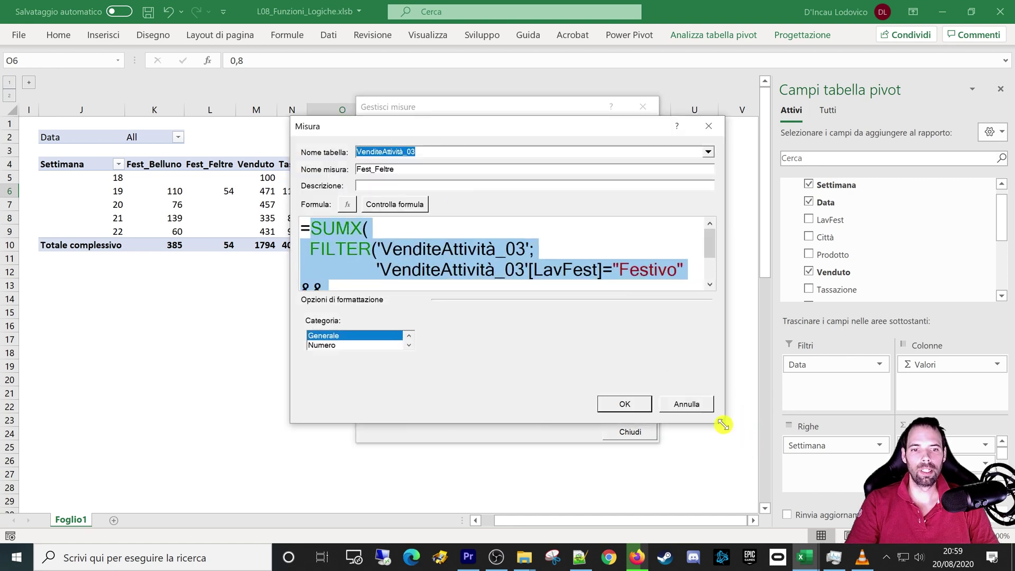
drag(723, 421, 851, 511)
click(693, 319)
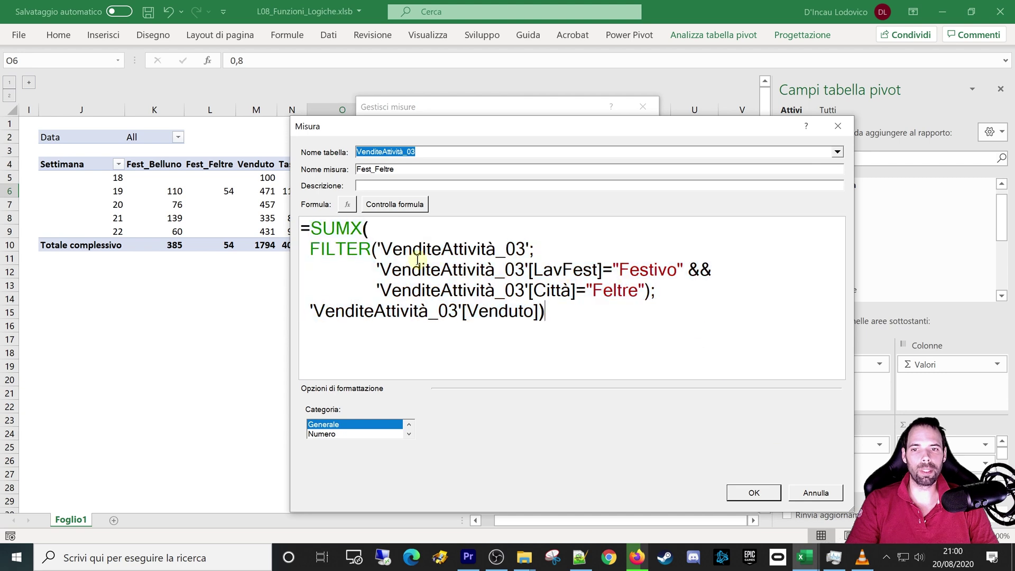
Try wrapping the LavFest and Feltre conditions in and( ), then remove the wrapper.
click(376, 269)
text(and()
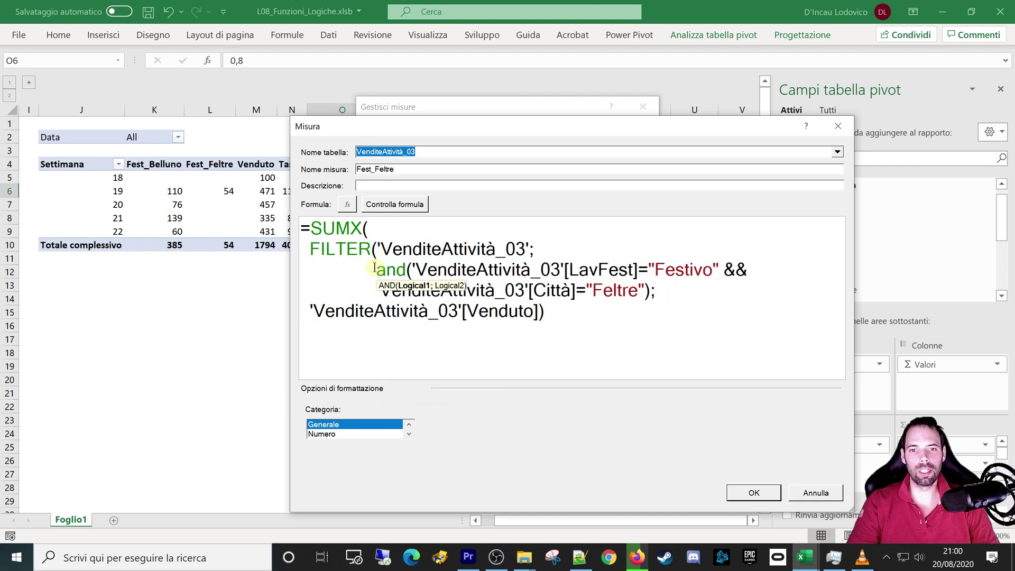
click(643, 293)
text())
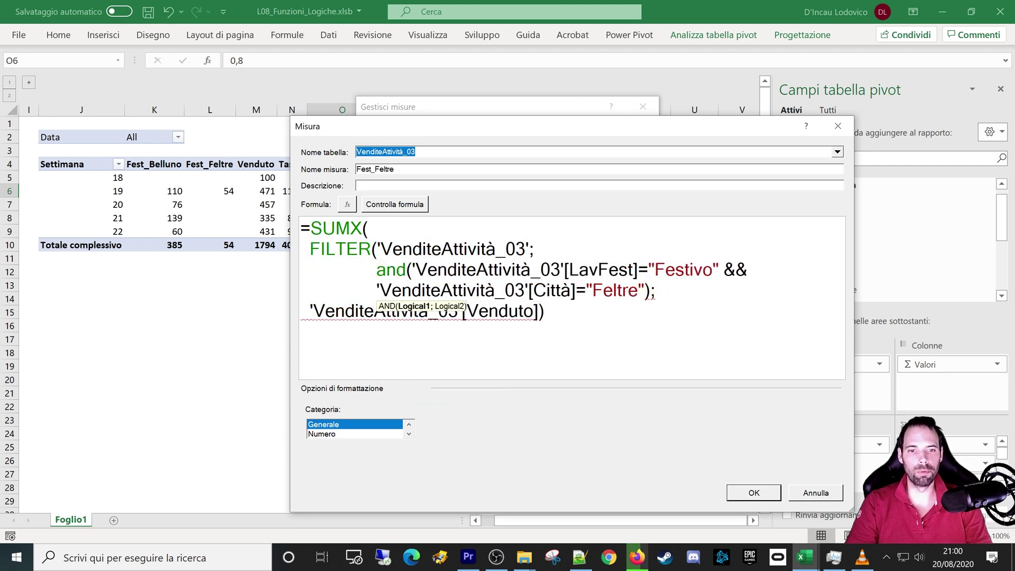
key(BackSpace)
drag(377, 270, 413, 270)
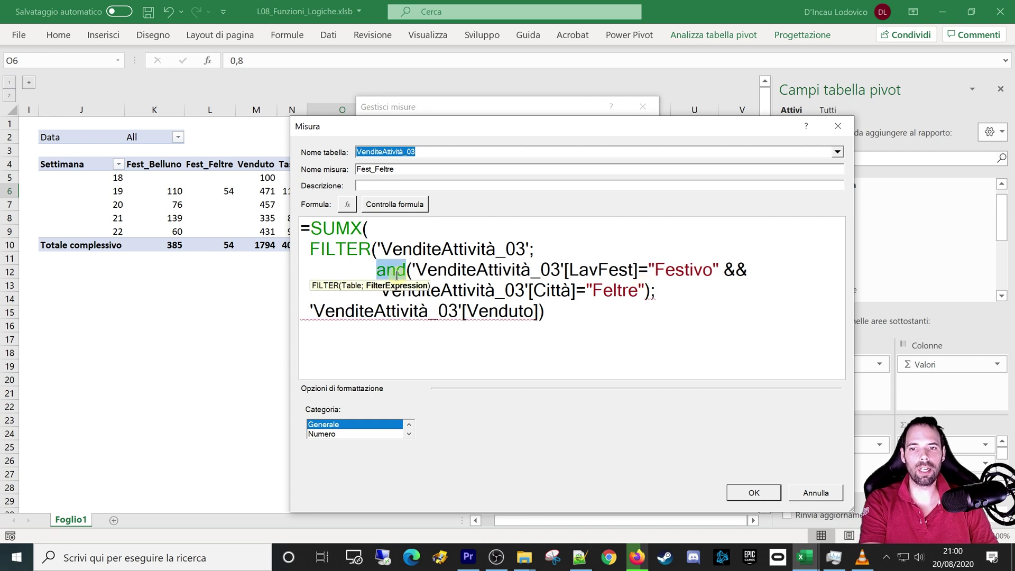
key(Delete)
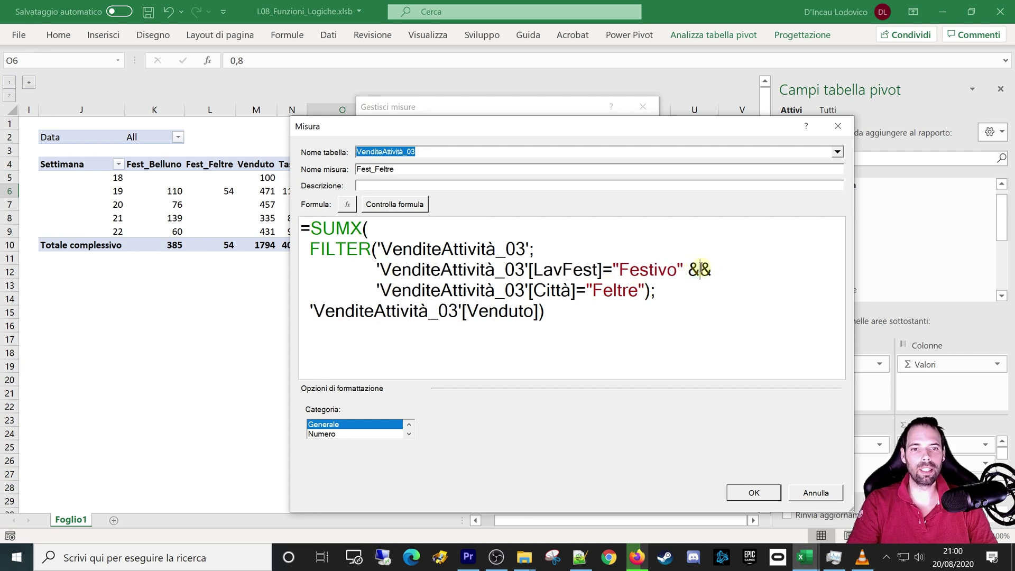
Append '&& craadf && asdafsdf' placeholder terms after the Feltre condition.
click(715, 270)
drag(712, 271, 689, 271)
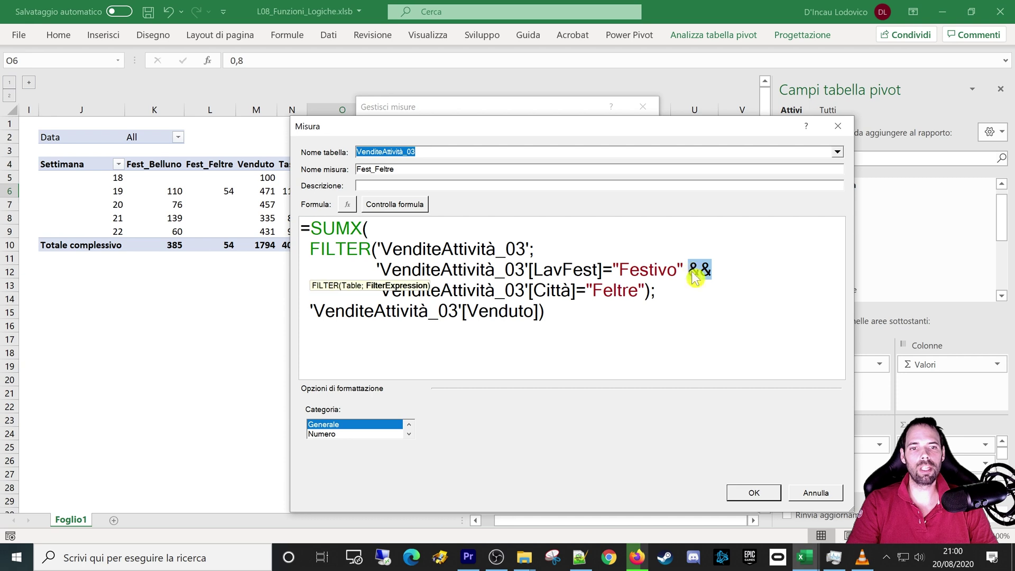
click(646, 291)
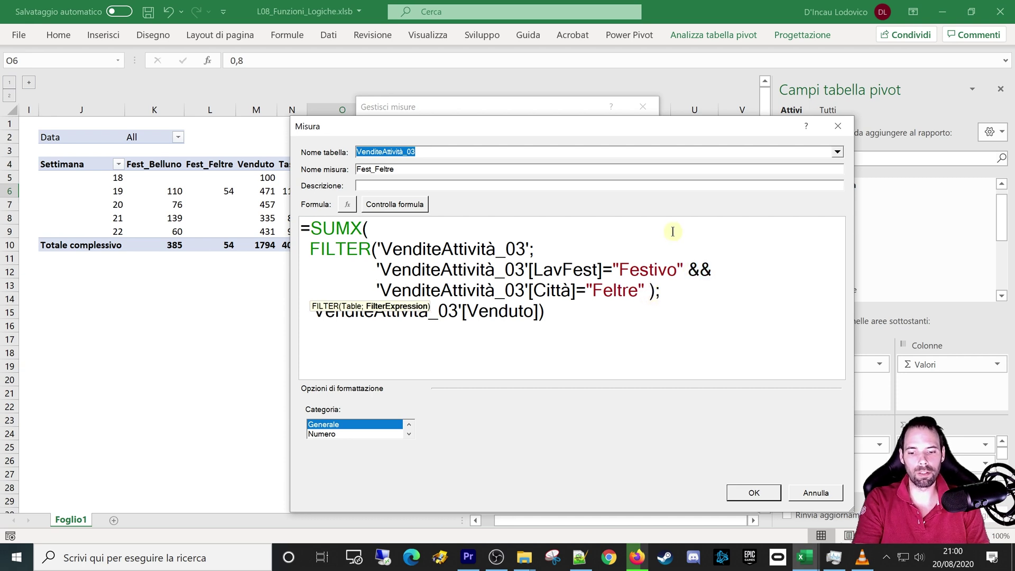
text(&& craa)
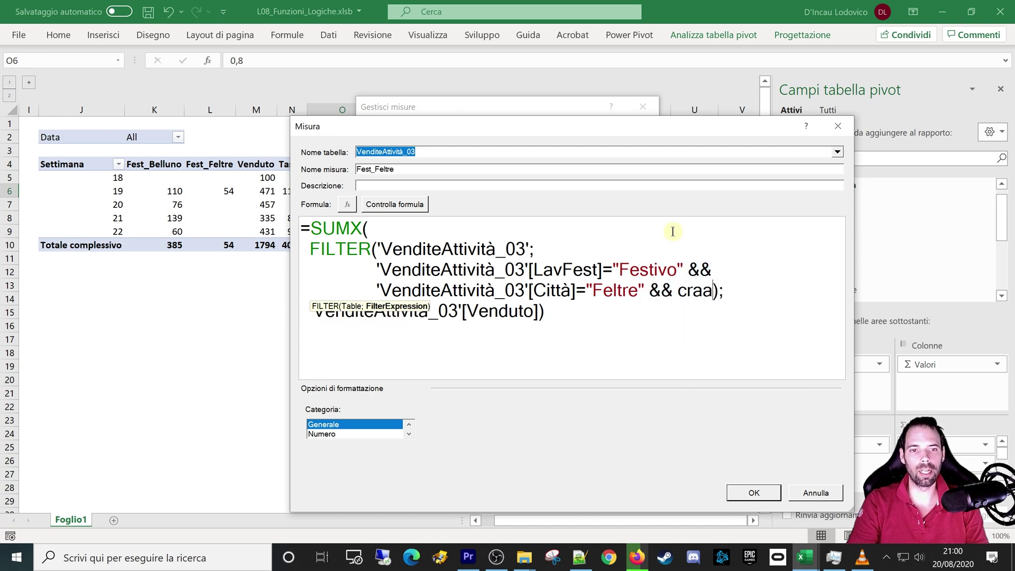
text(df &&)
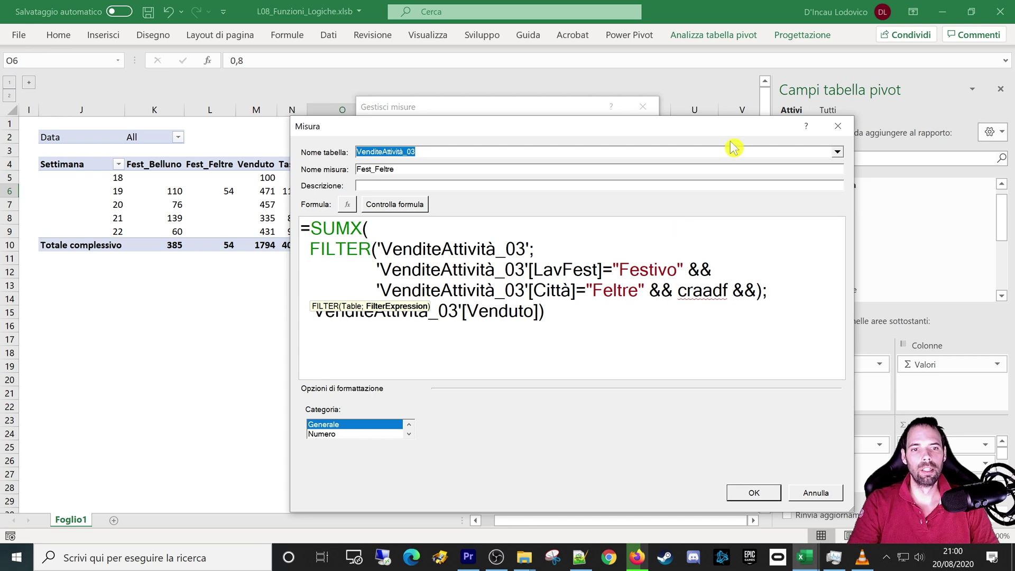
text( asdafsdf)
click(682, 320)
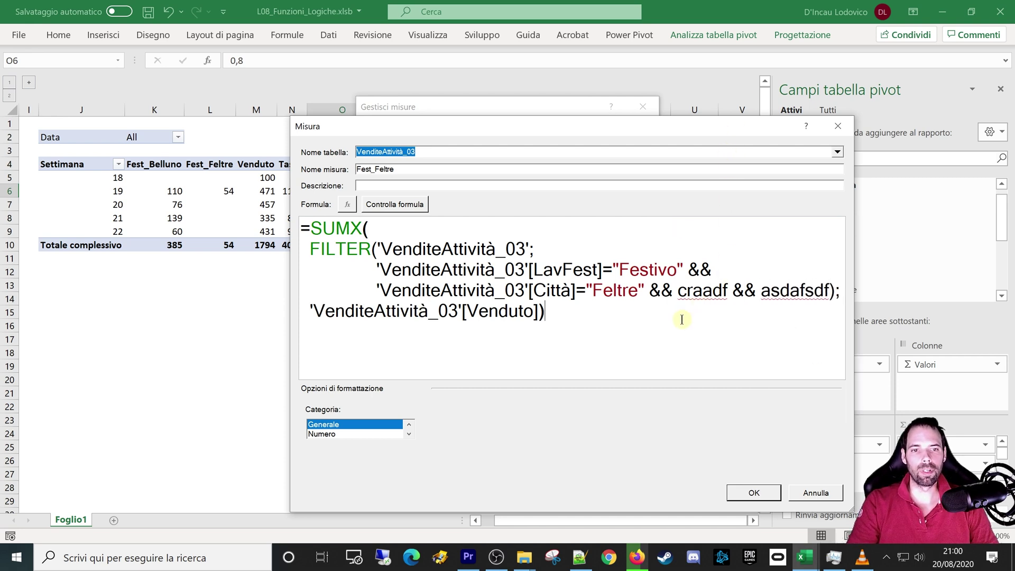
double_click(701, 270)
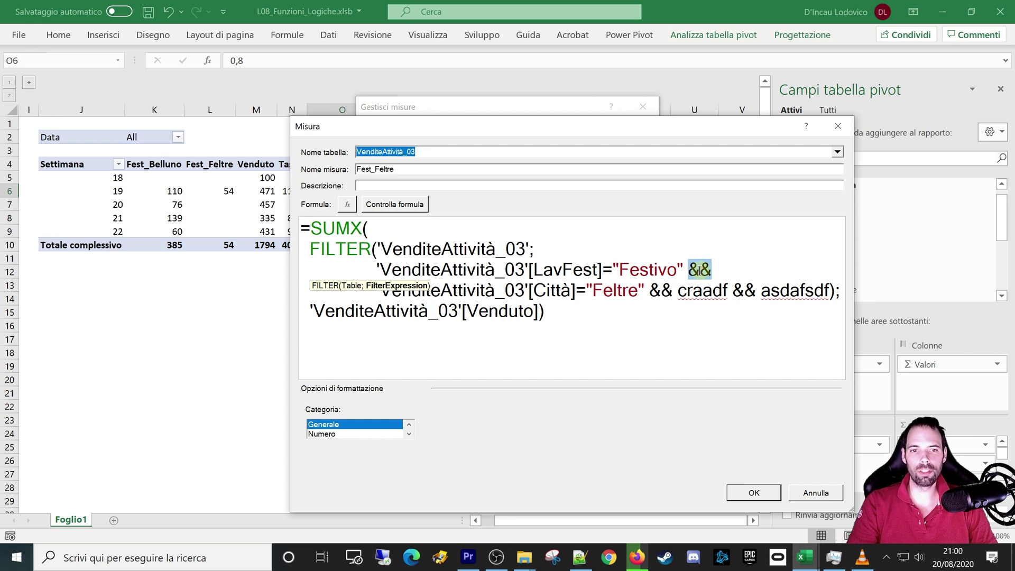
Change the && operators to || and delete the placeholder terms after Feltre.
text(||)
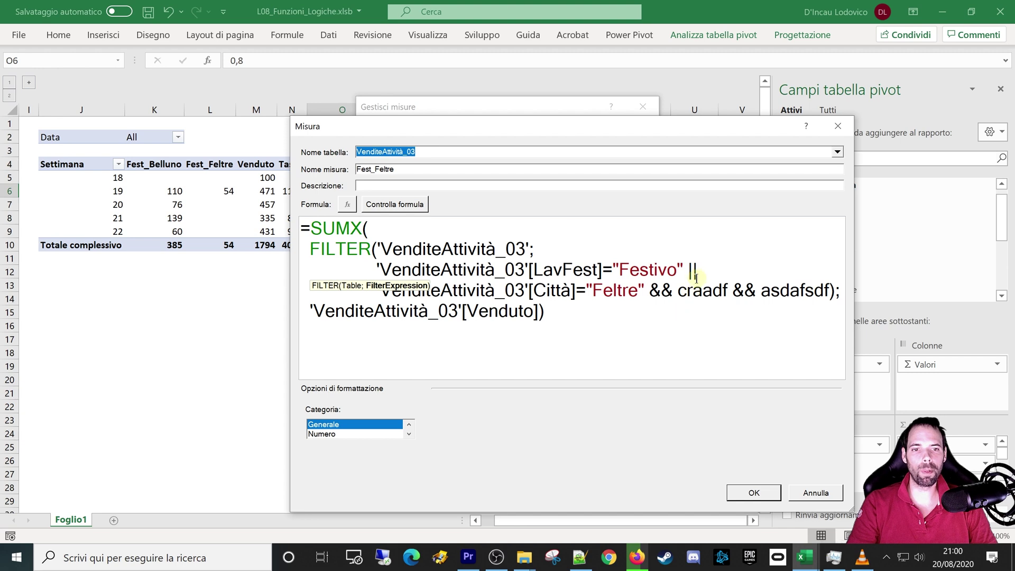
double_click(692, 272)
key(ctrl+c)
double_click(661, 290)
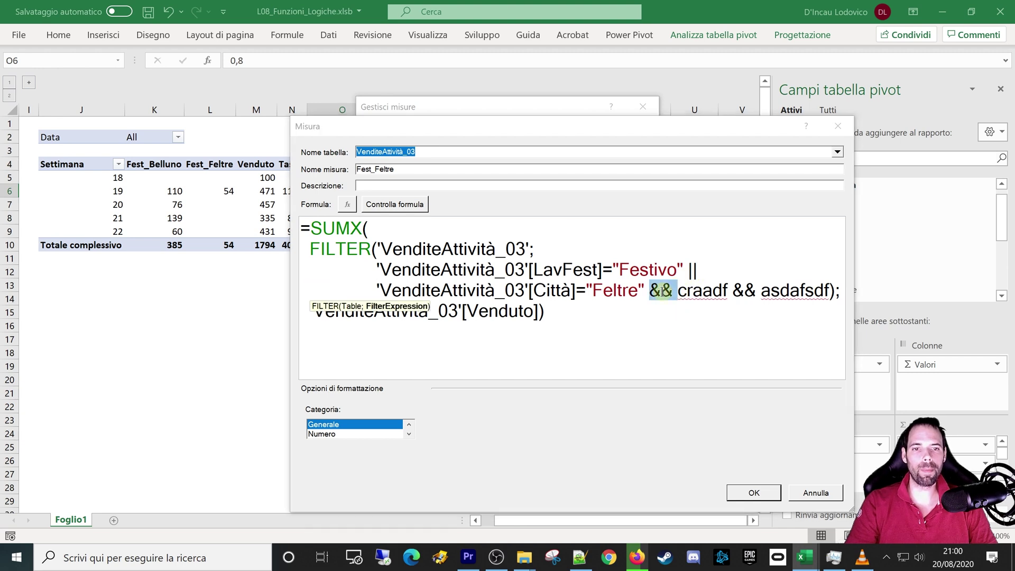
key(ctrl+v)
double_click(727, 290)
key(ctrl+v)
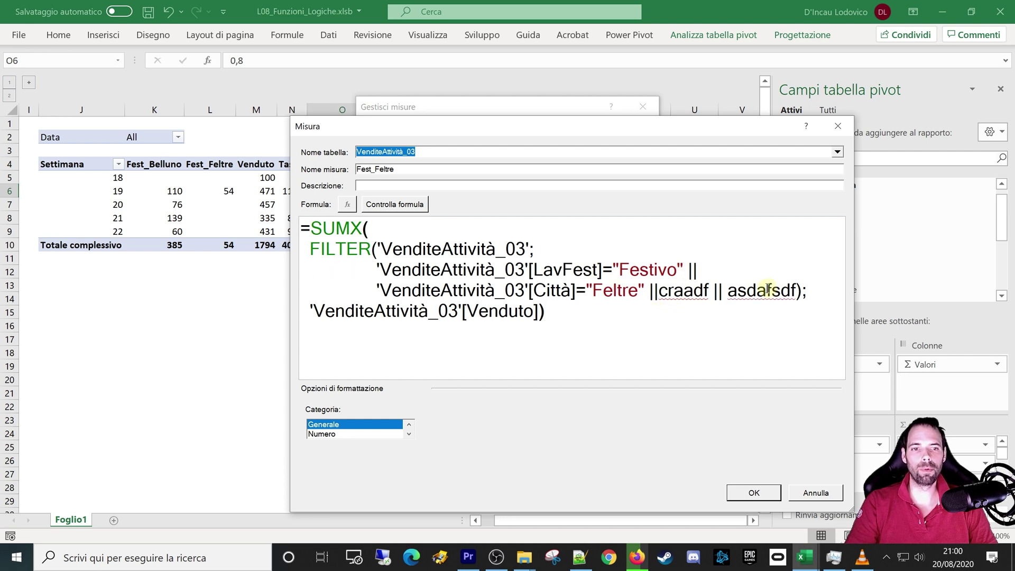
drag(795, 291, 645, 290)
key(BackSpace)
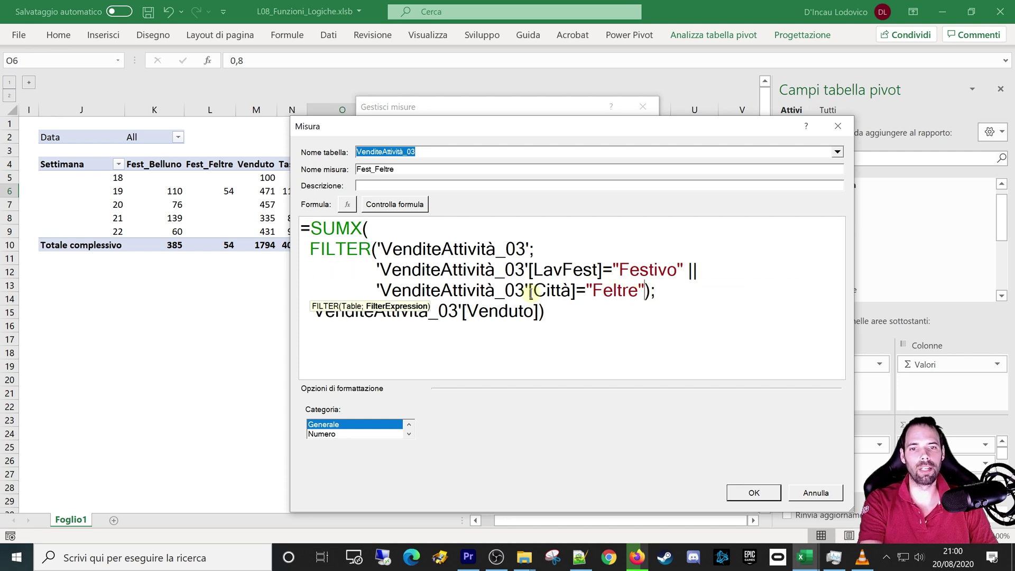
Try wrapping the Festivo condition in and( with ; and && || separators.
click(376, 269)
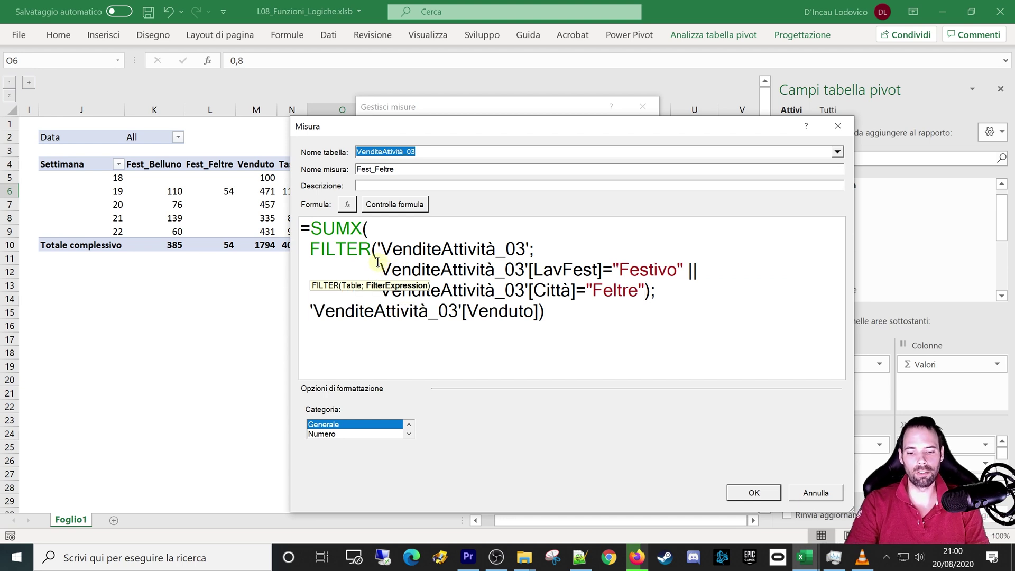
text(and()
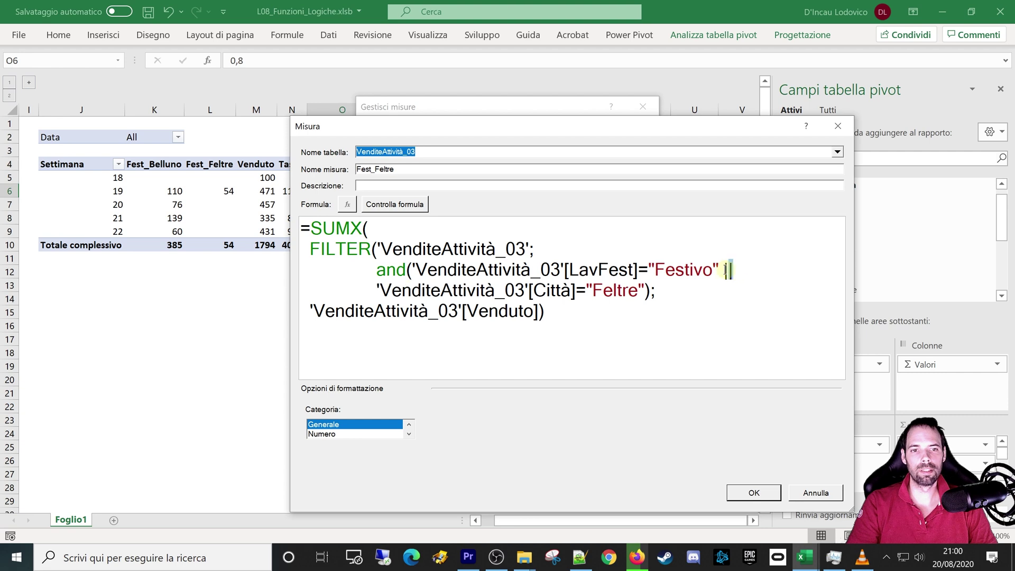
key(BackSpace)
key(BackSpace)
key(BackSpace)
text(;)
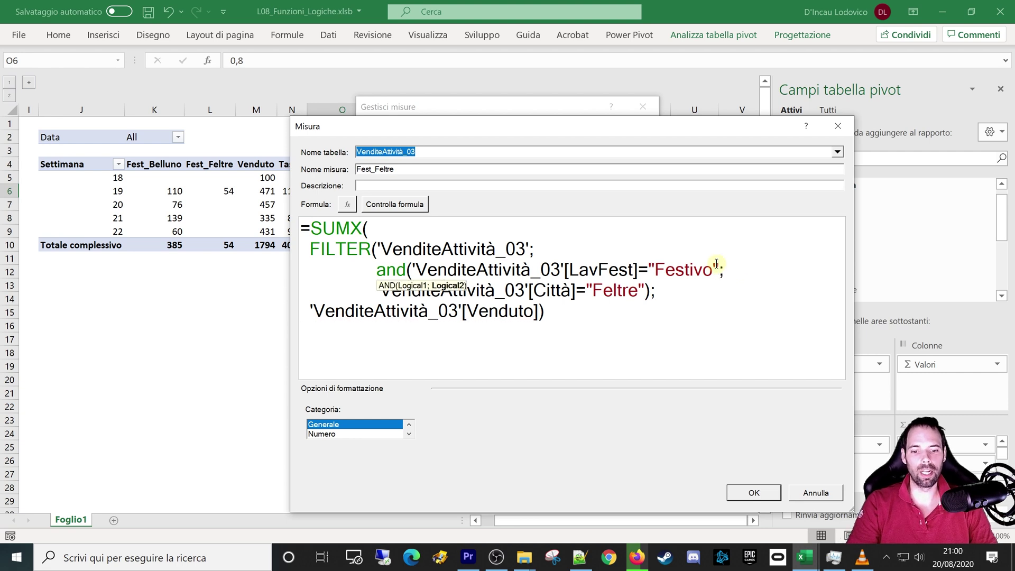
key(BackSpace)
text(&&)
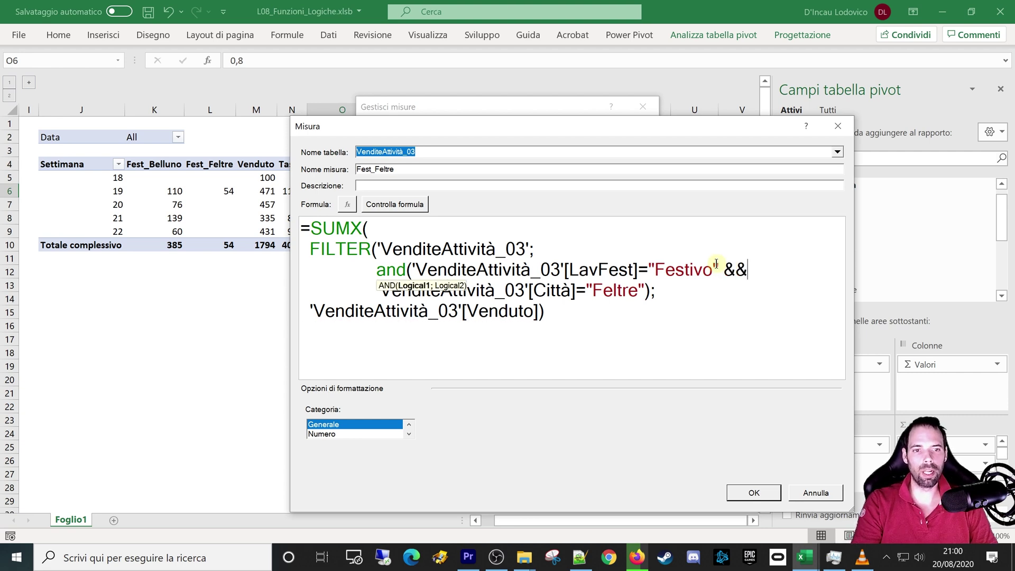
text( ||)
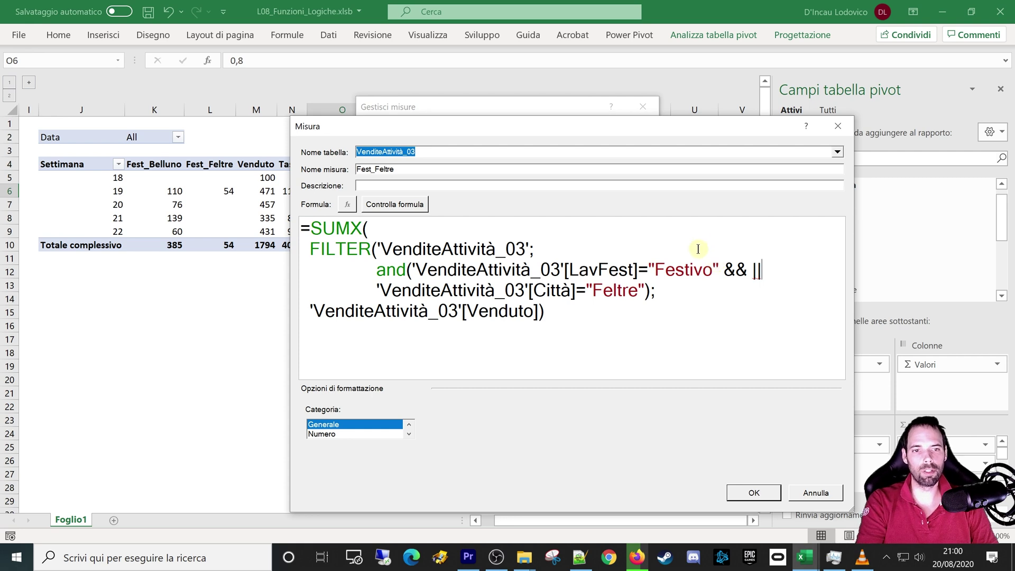
Remove the and( wrapper and cancel the Fest_Feltre edits unsaved.
click(614, 290)
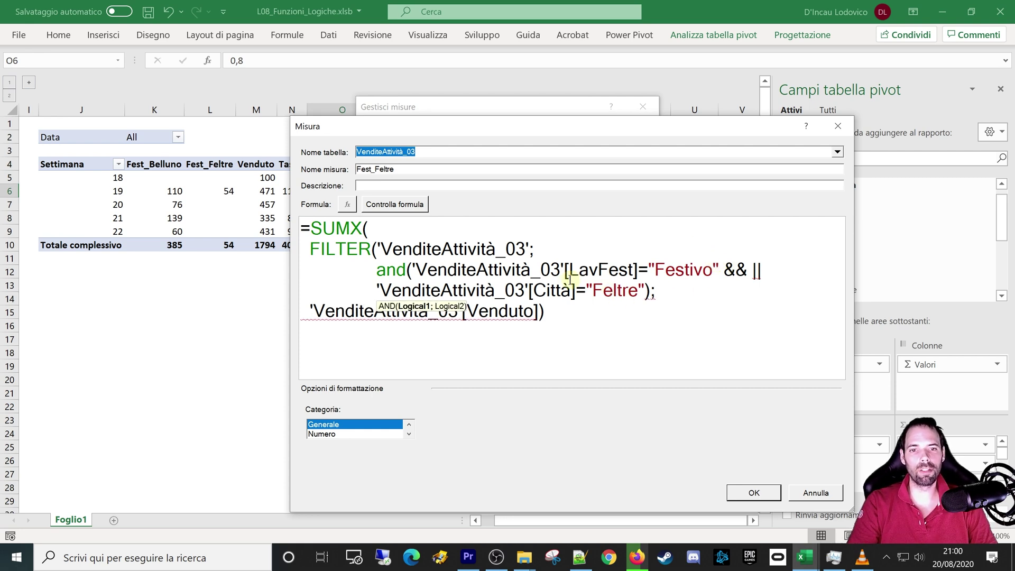
drag(722, 270, 766, 270)
click(676, 300)
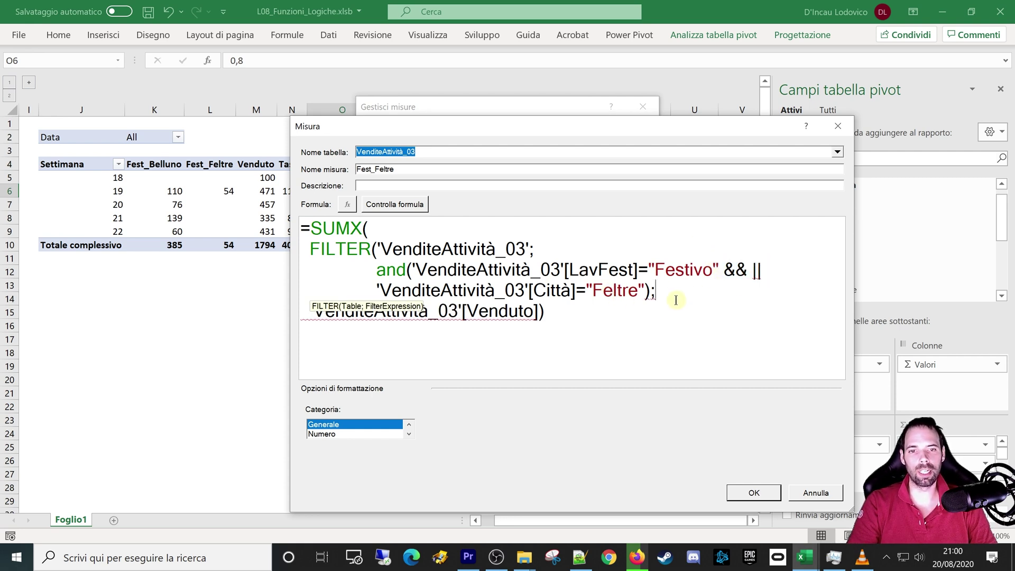
drag(413, 269, 384, 272)
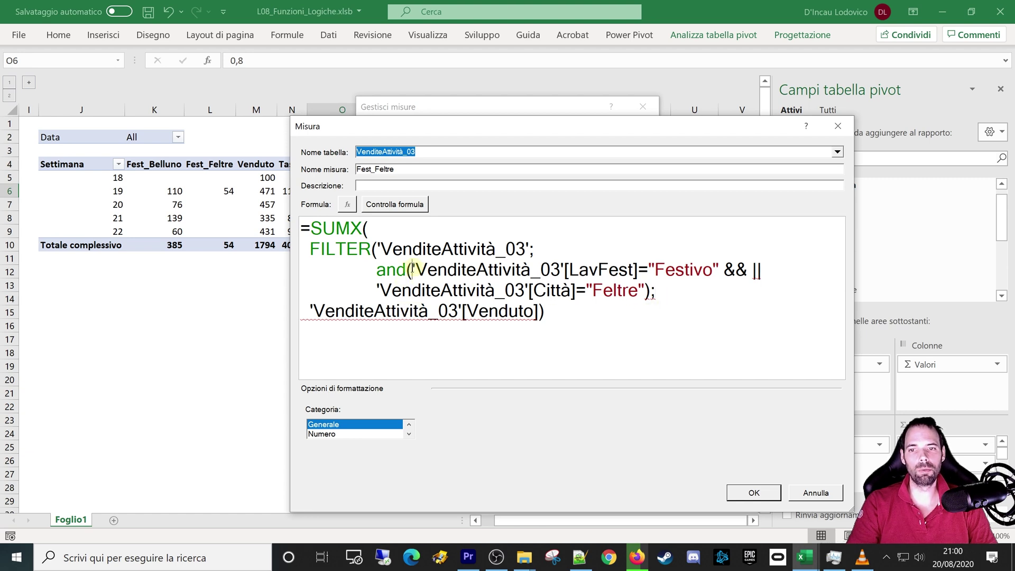
double_click(377, 270)
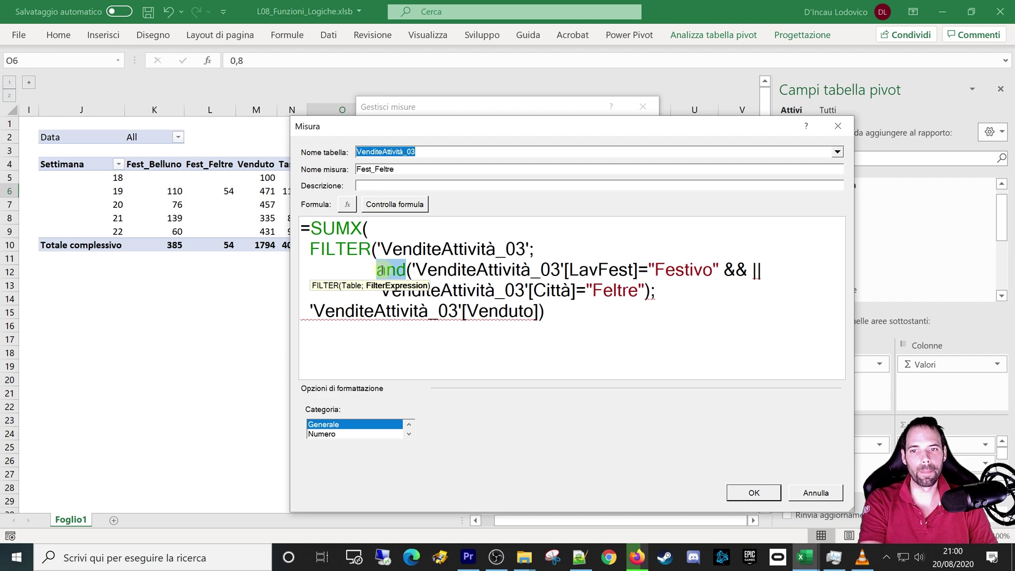
key(Delete)
key(Delete)
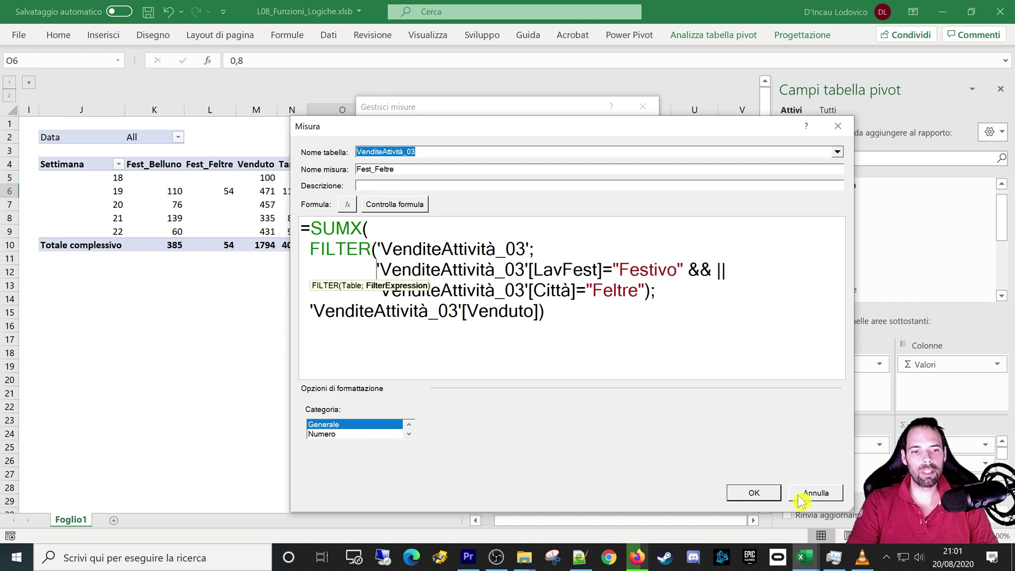
click(803, 497)
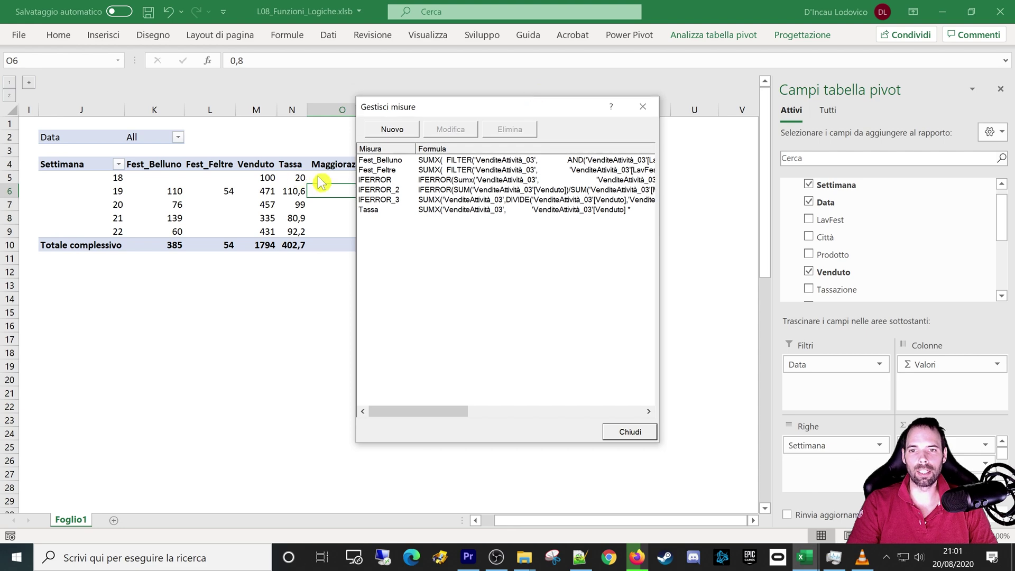
Open the Tassa measure and enlarge its editor to show the full formula.
click(402, 210)
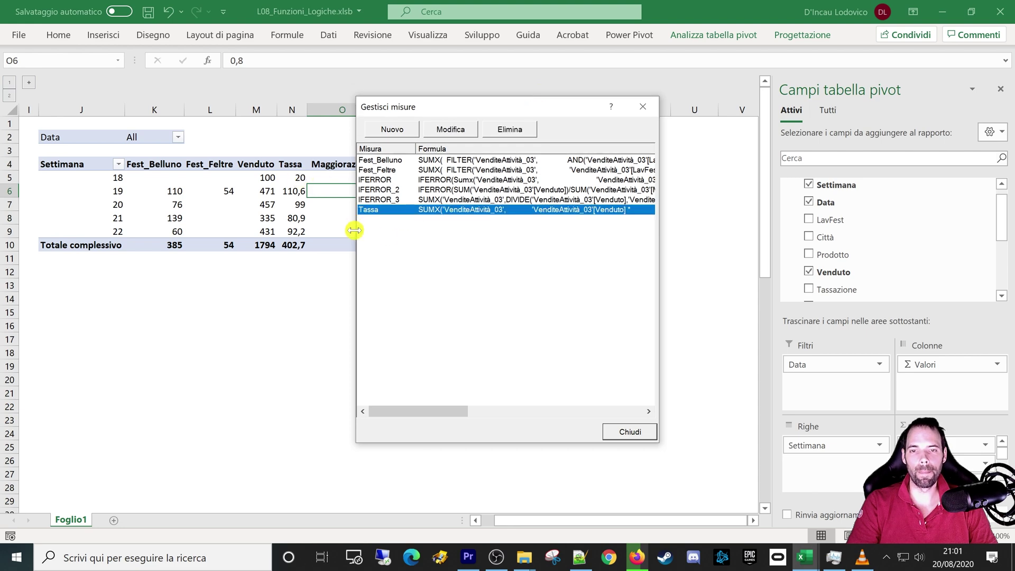
click(443, 135)
scroll(560, 337, up, 2)
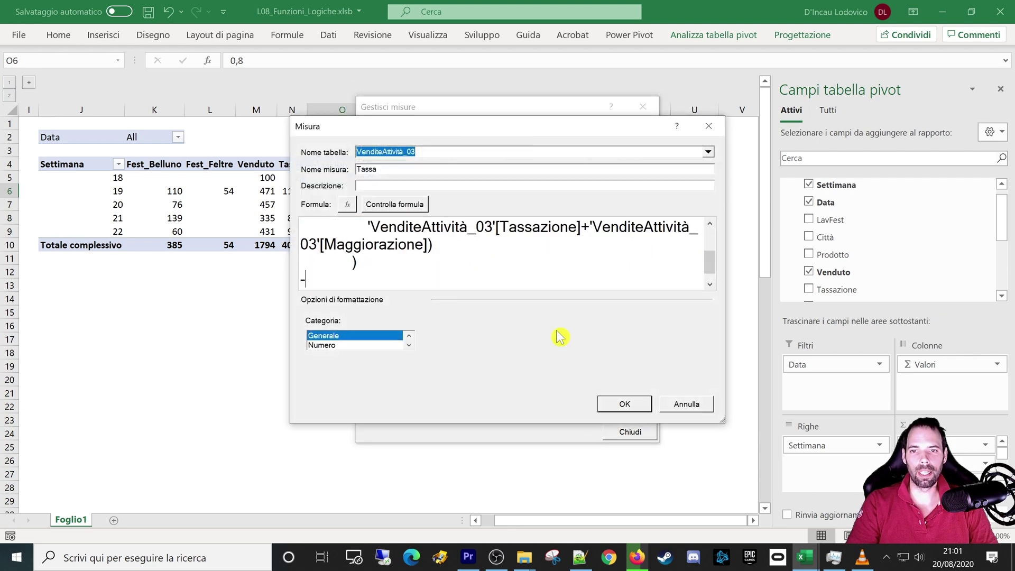
drag(723, 425, 861, 529)
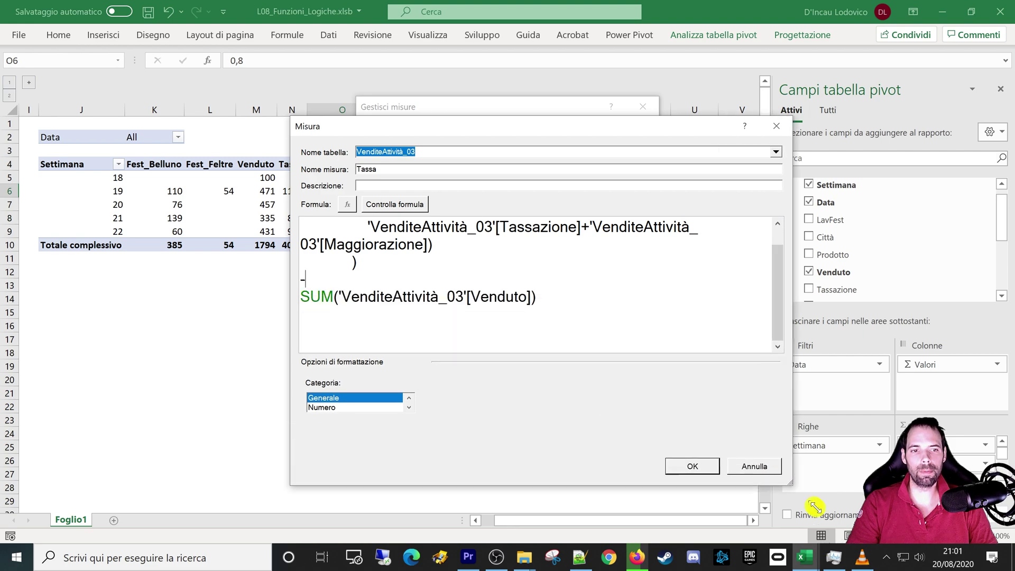
drag(562, 134, 457, 102)
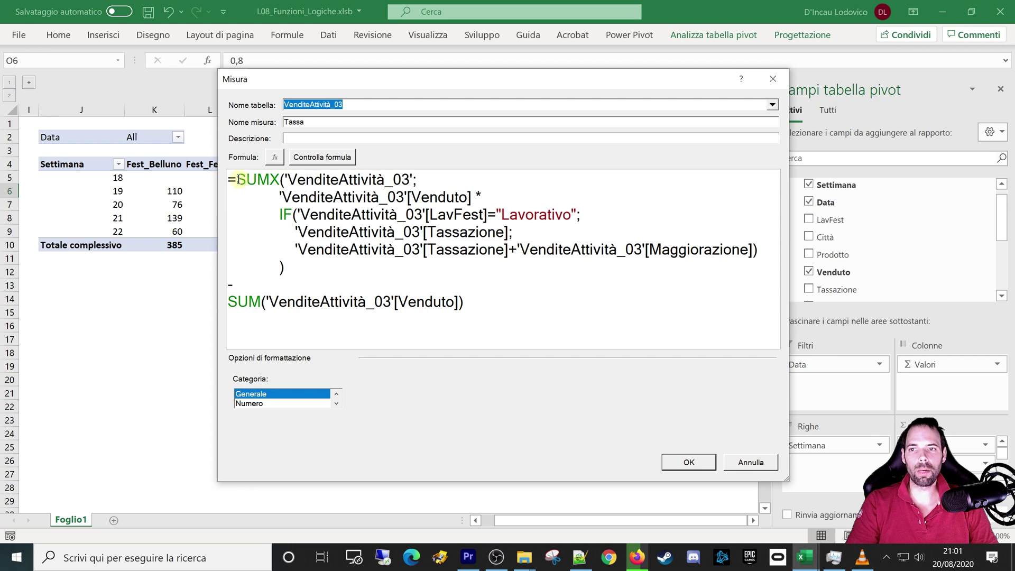
Walk through the SUMX function, its table argument and the Venduto reference in Tassa.
drag(240, 180, 276, 181)
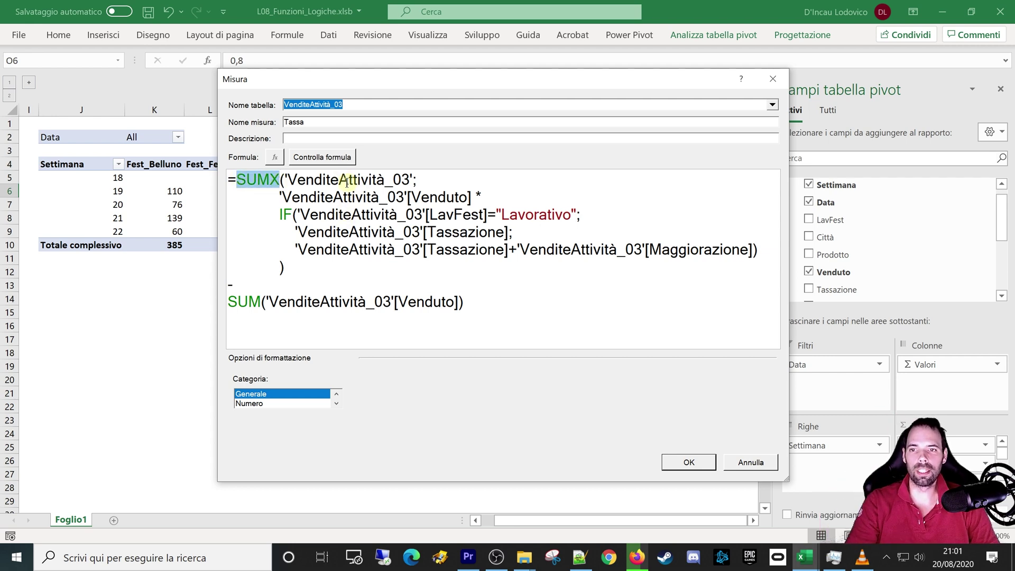
click(347, 182)
drag(285, 180, 410, 180)
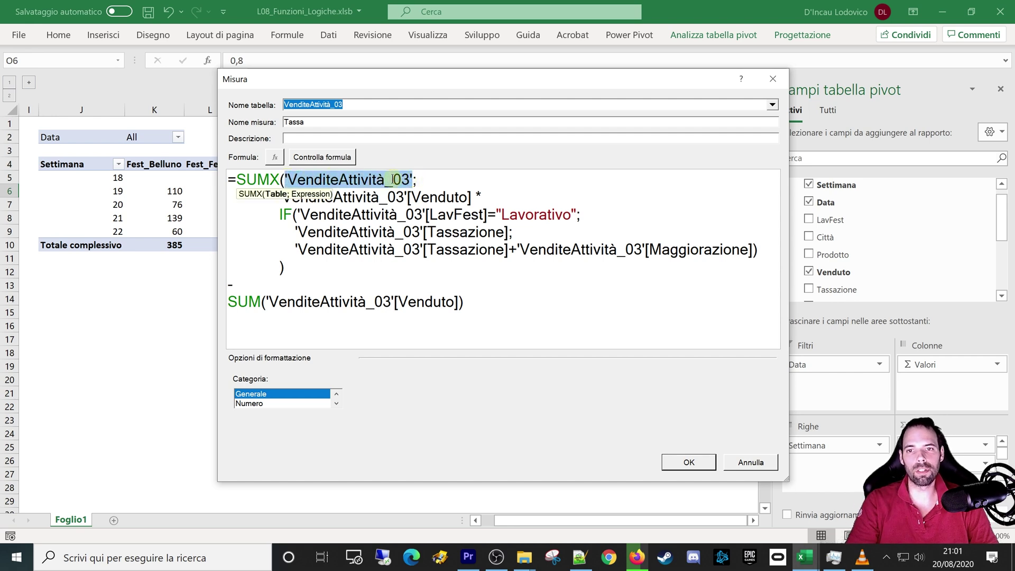
click(428, 177)
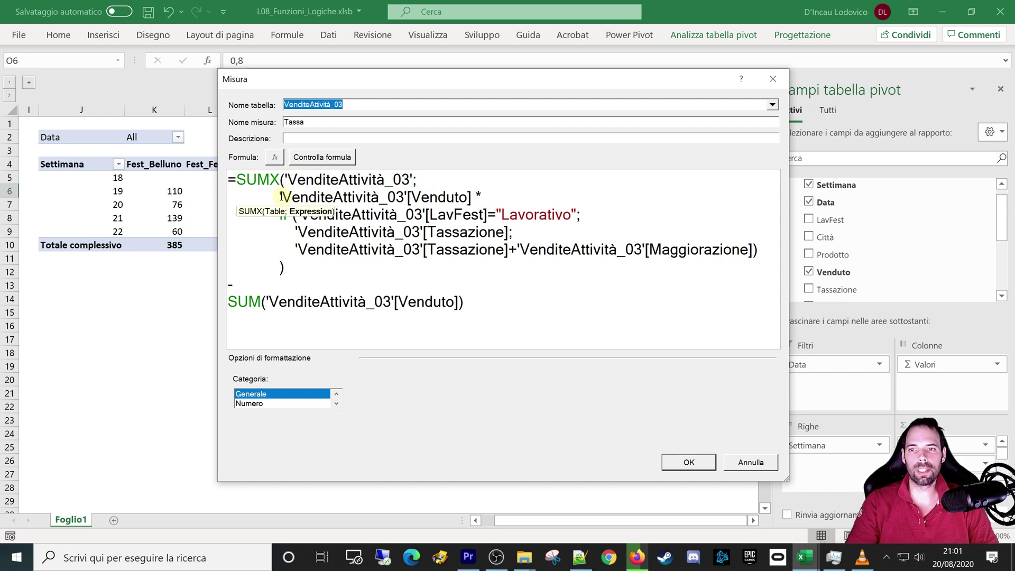
drag(281, 197, 504, 201)
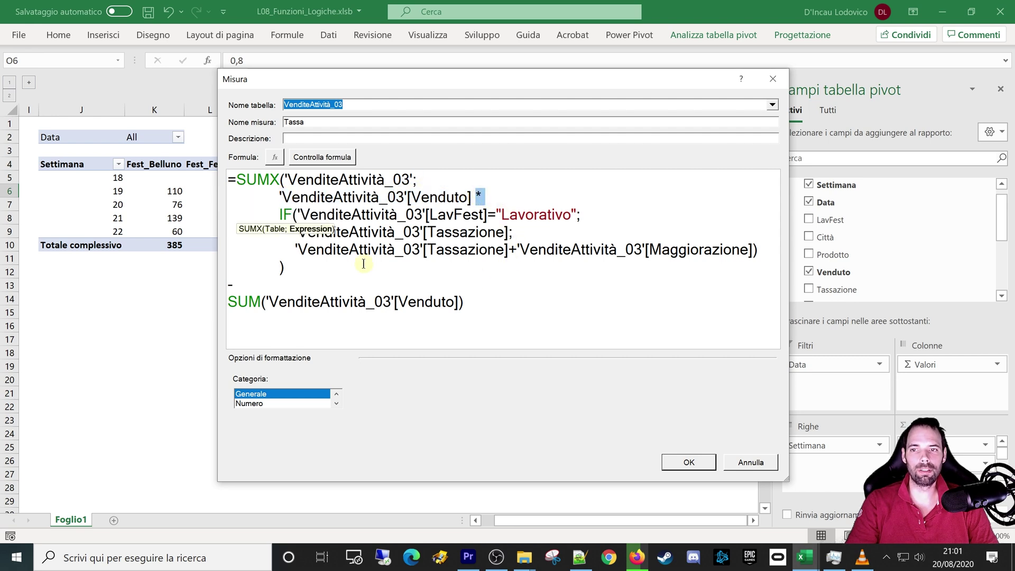
click(324, 244)
Highlight the IF function, its LavFest = Lavorativo test and the Tassazione true case.
drag(279, 215, 292, 215)
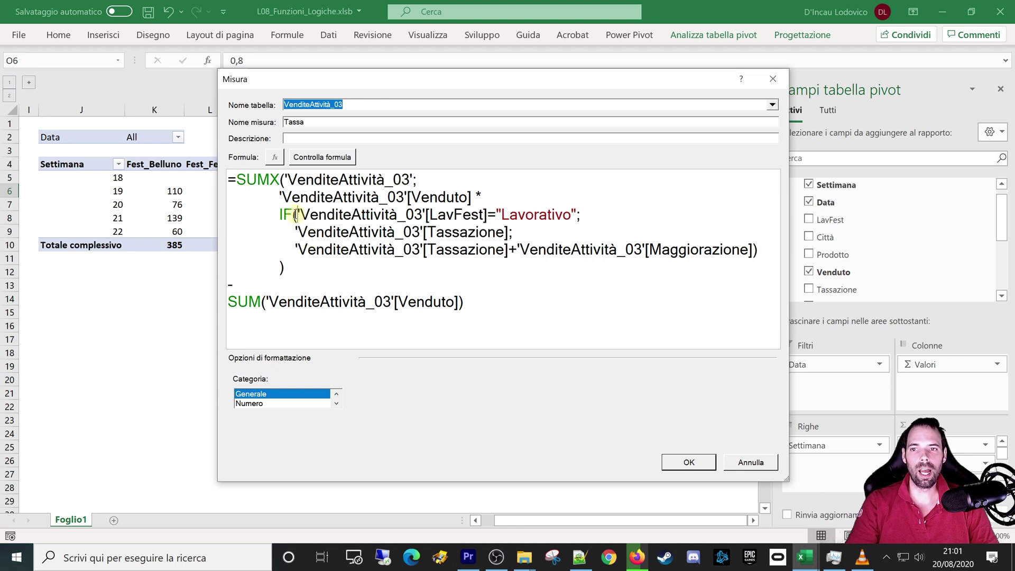
click(294, 214)
mouse_move(300, 214)
mouse_down()
mouse_move(559, 217)
mouse_move(308, 232)
mouse_up()
click(440, 197)
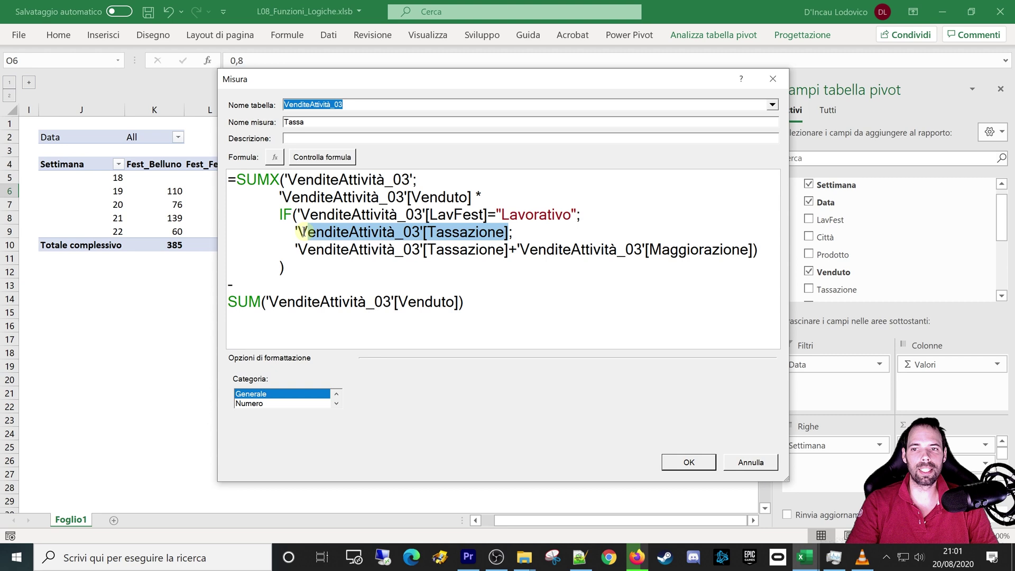
click(508, 233)
drag(577, 215, 316, 217)
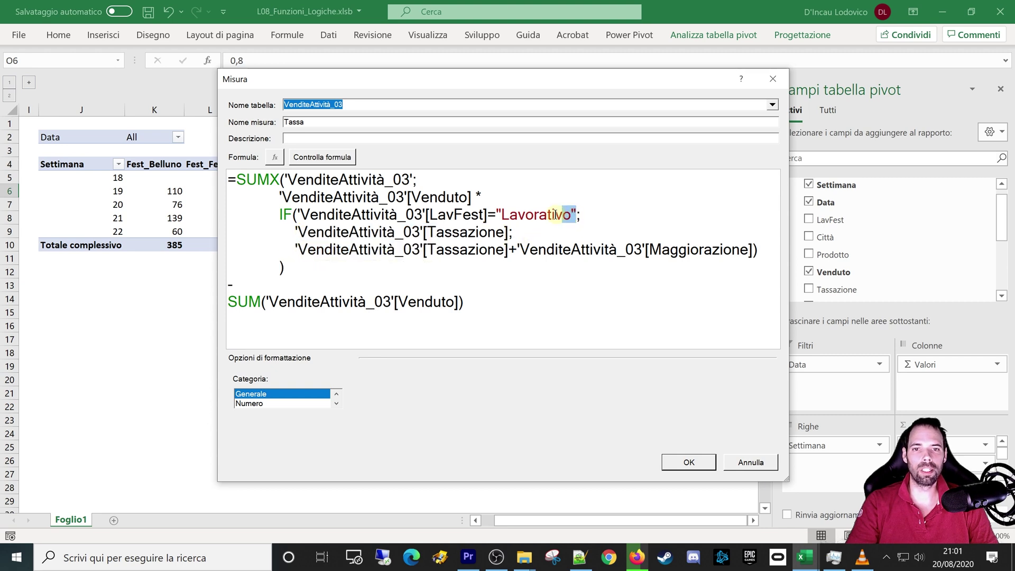
click(579, 214)
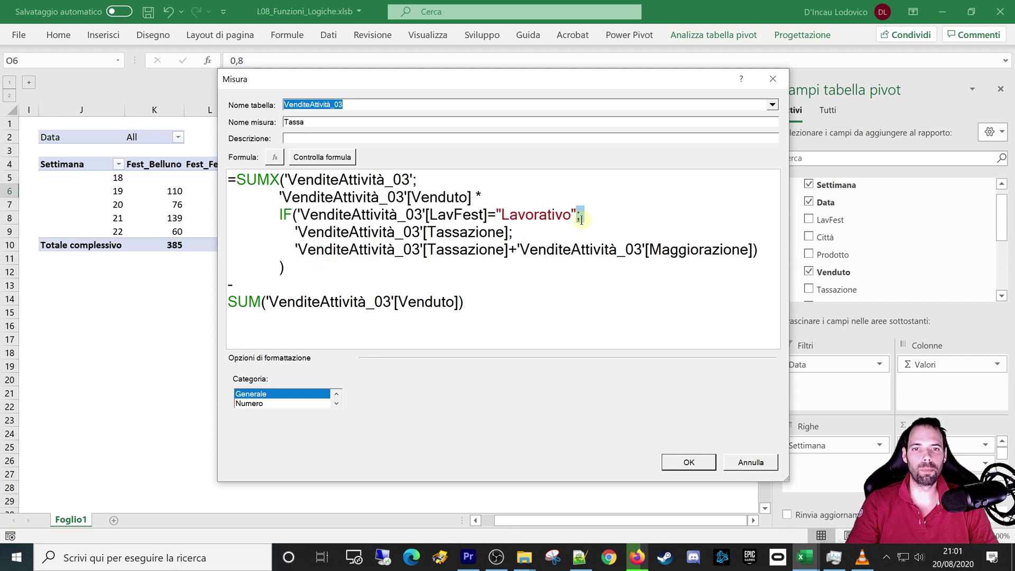
click(507, 233)
drag(508, 233, 312, 234)
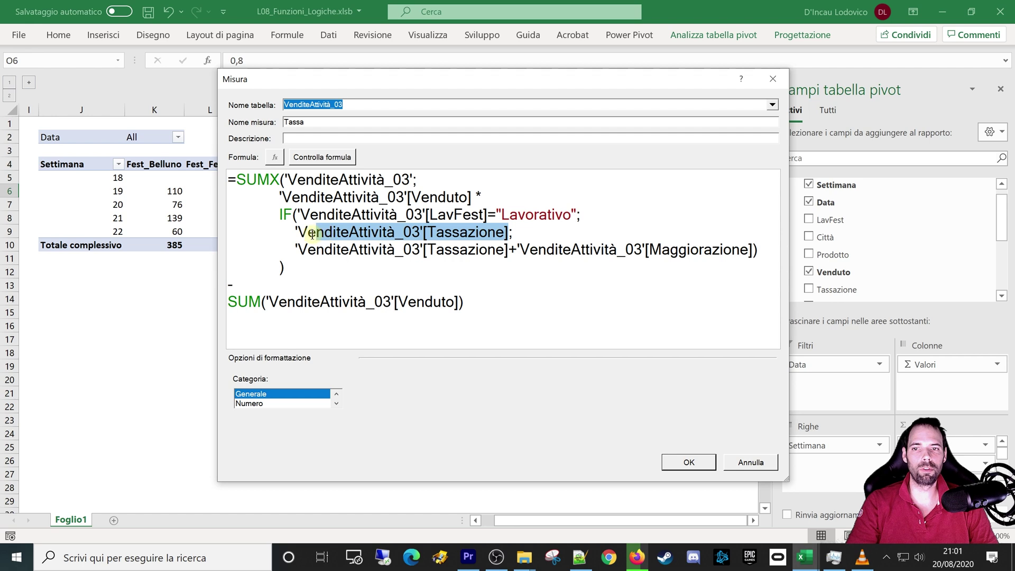
Point out the Venduto, Tassazione and Maggiorazione references in the Tassa formula.
click(514, 233)
drag(422, 197, 453, 195)
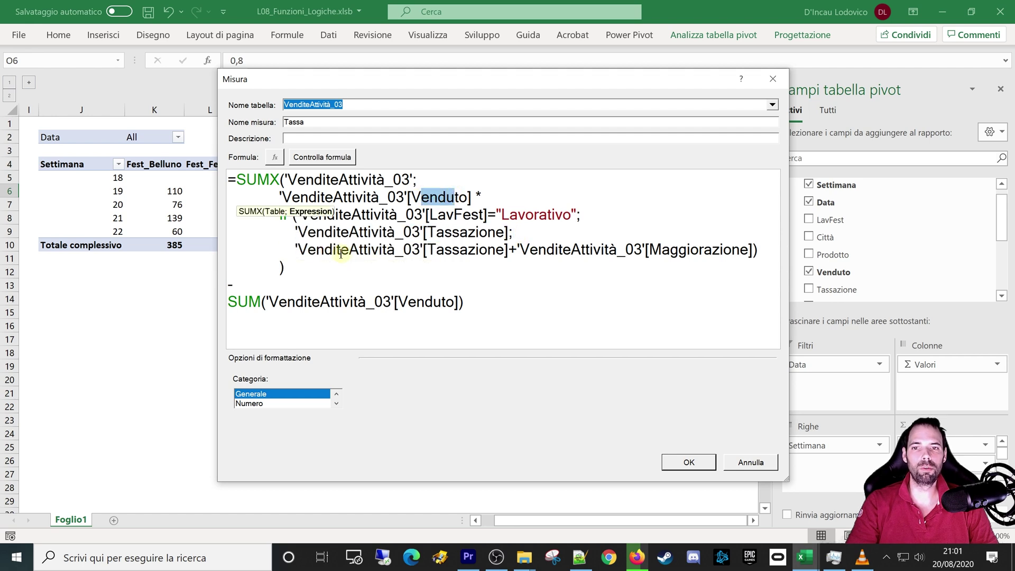
drag(336, 250, 476, 250)
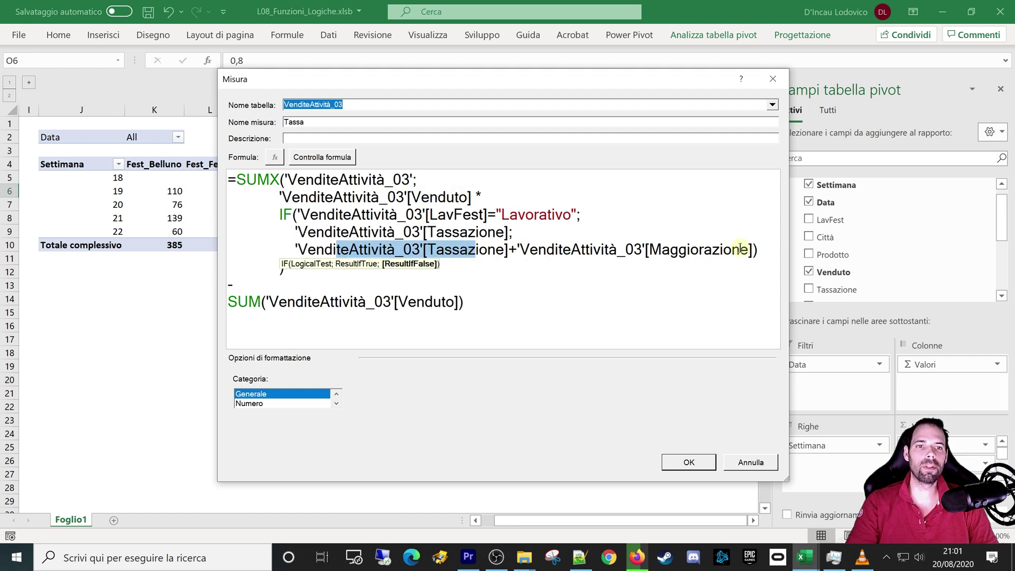
drag(740, 250, 530, 249)
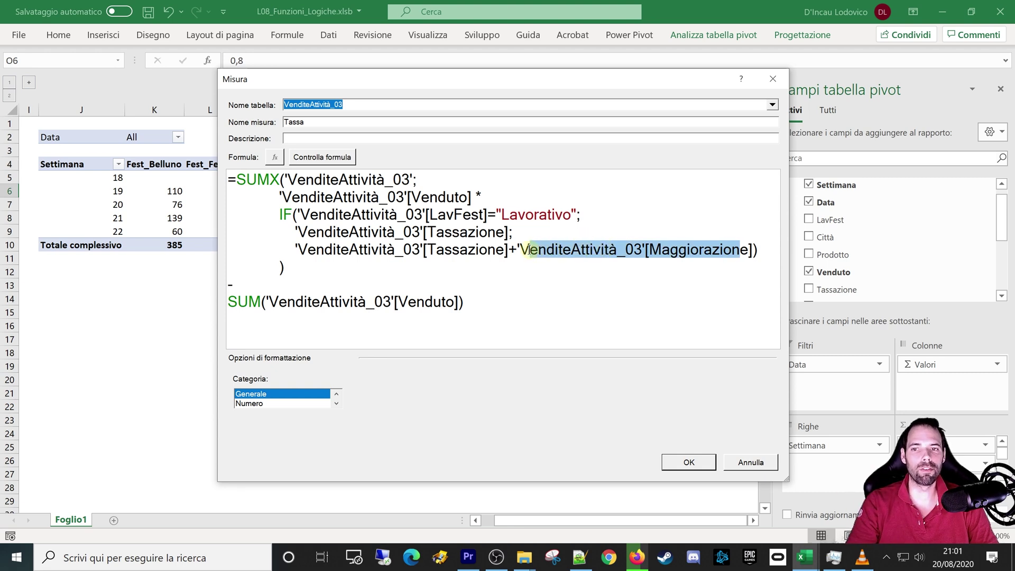
click(246, 285)
Compare against the pivot's SUM of Venduto, then close Tassa and the measures list unchanged.
drag(374, 86, 555, 82)
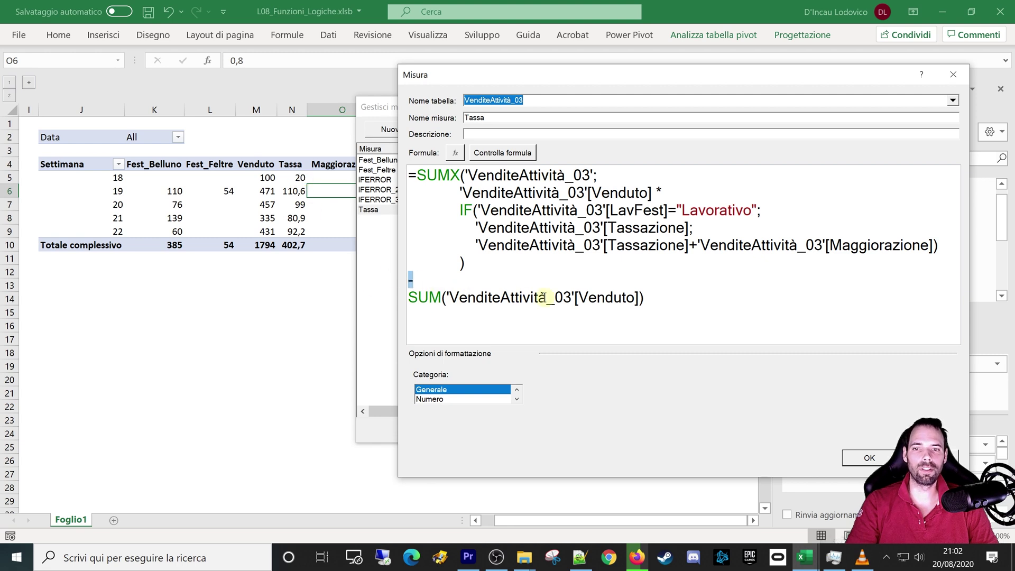
drag(658, 297, 407, 303)
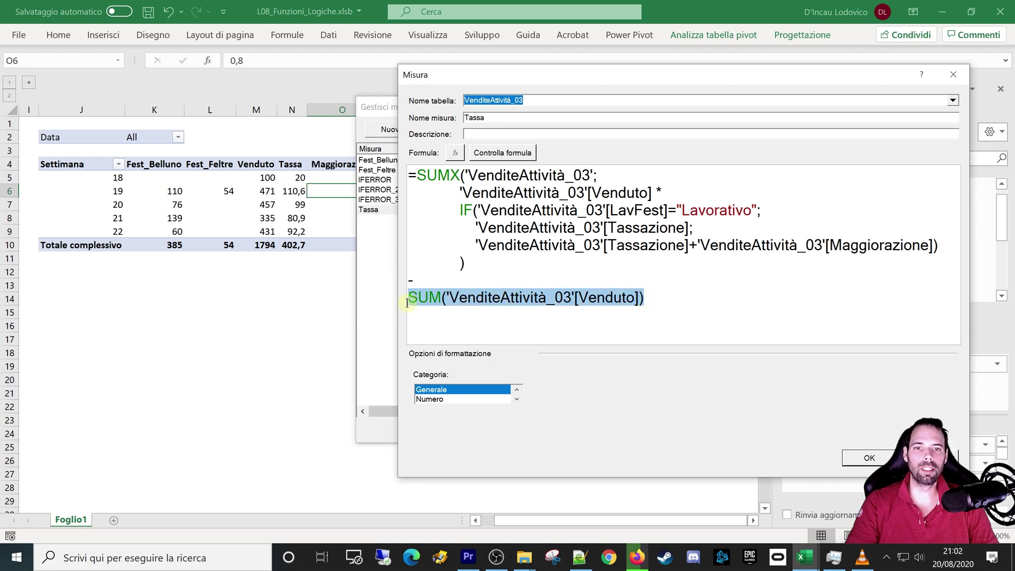
drag(601, 83, 481, 83)
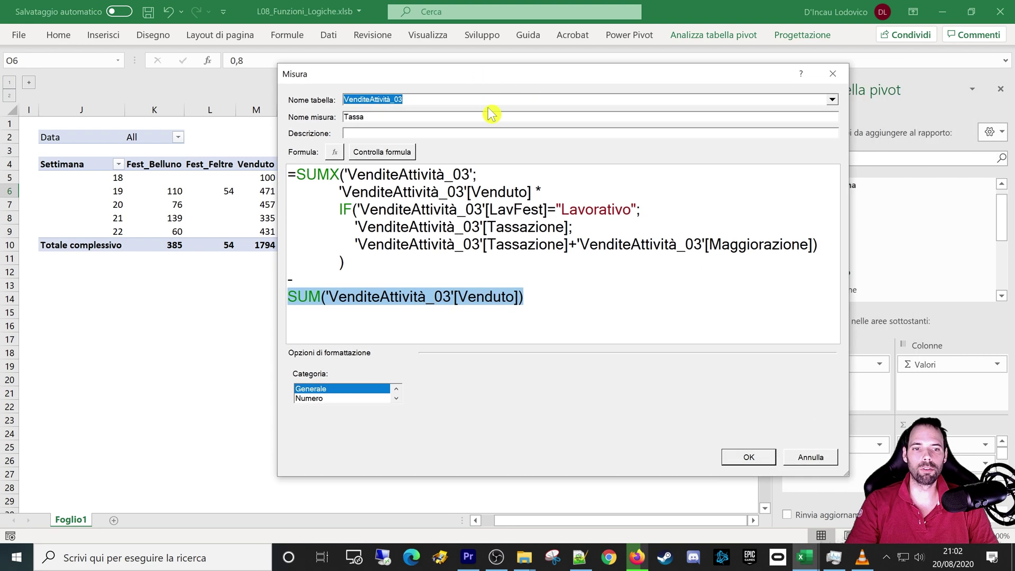
click(805, 458)
click(634, 431)
Open Gestisci misure from the Power Pivot Misure menu.
mouse_move(292, 178)
mouse_down()
mouse_move(296, 232)
mouse_move(264, 227)
mouse_up()
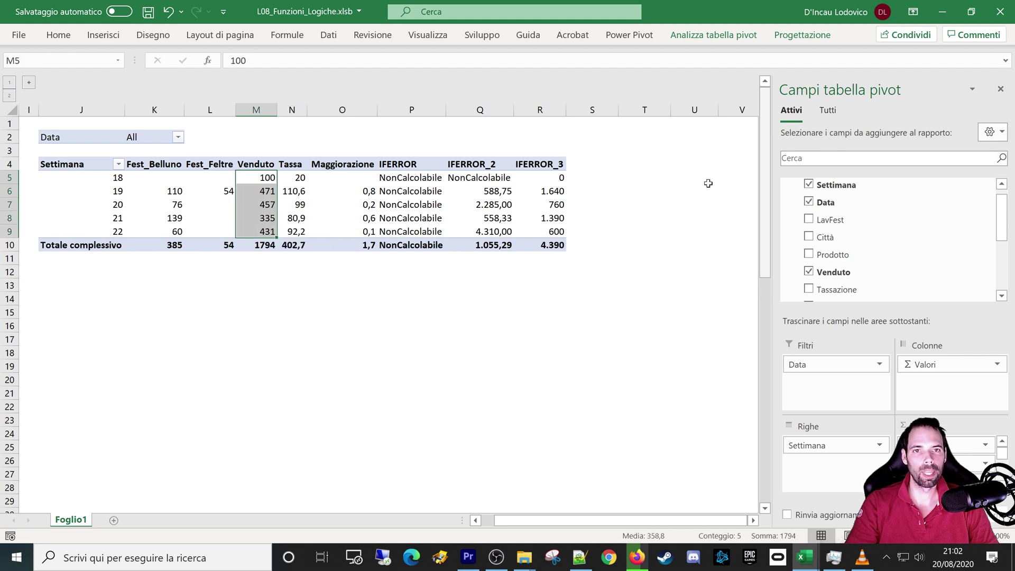
click(632, 36)
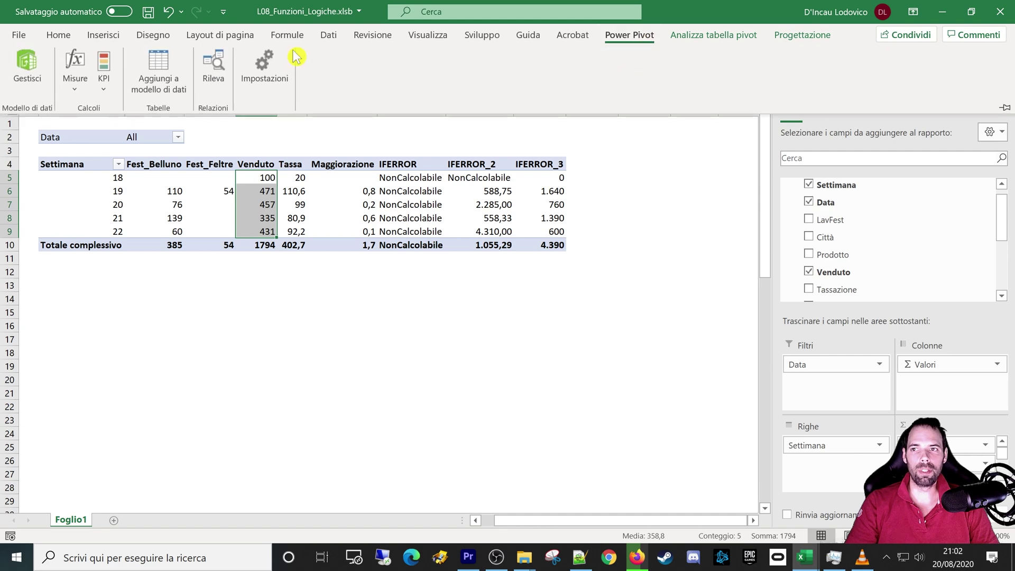
click(74, 82)
click(87, 130)
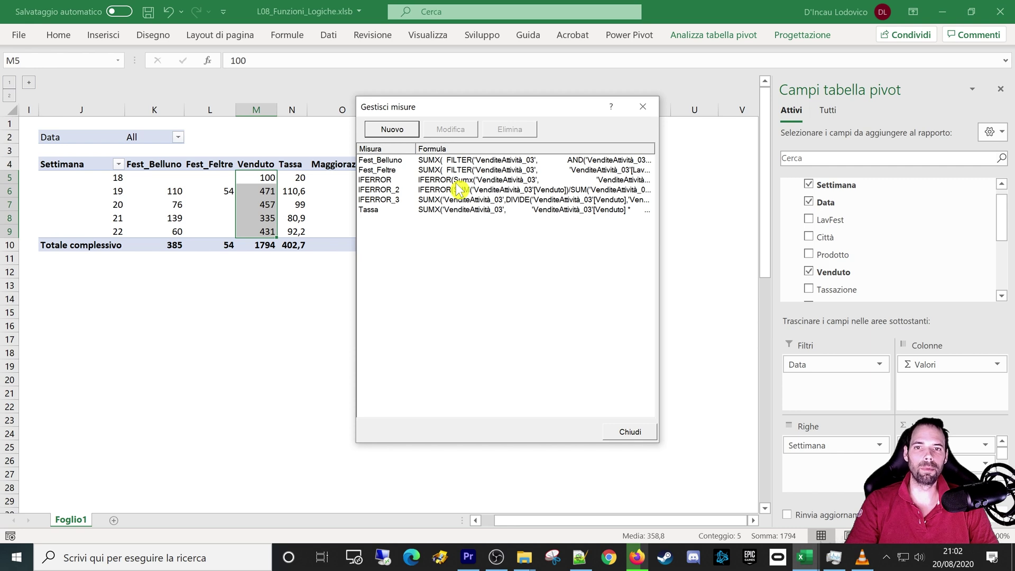
Open the Tassa measure and review its IF condition and Tassazione reference.
mouse_move(457, 190)
mouse_down()
mouse_move(407, 179)
mouse_move(408, 170)
mouse_up()
click(392, 209)
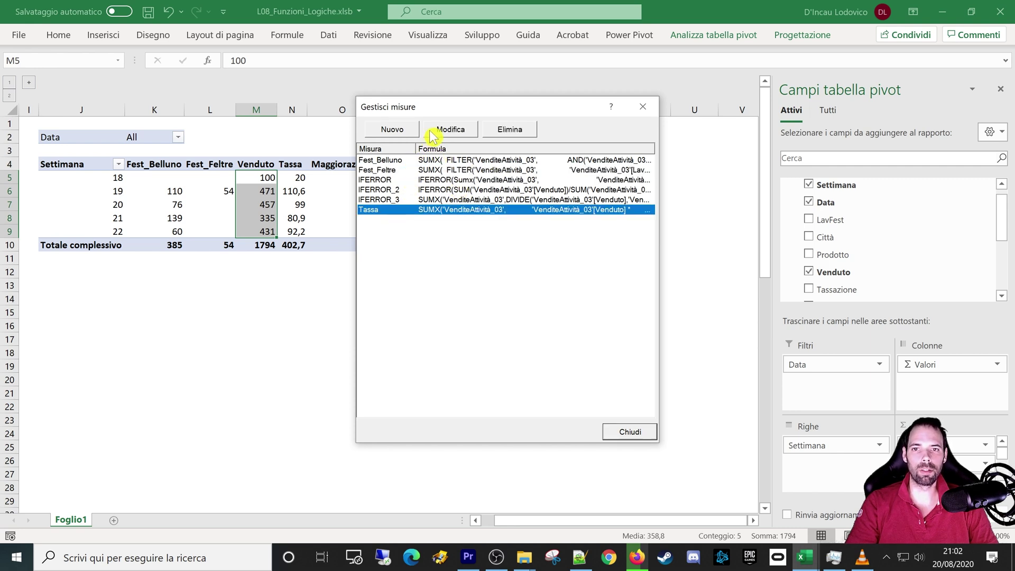
click(451, 129)
click(455, 249)
scroll(340, 245, up, 2)
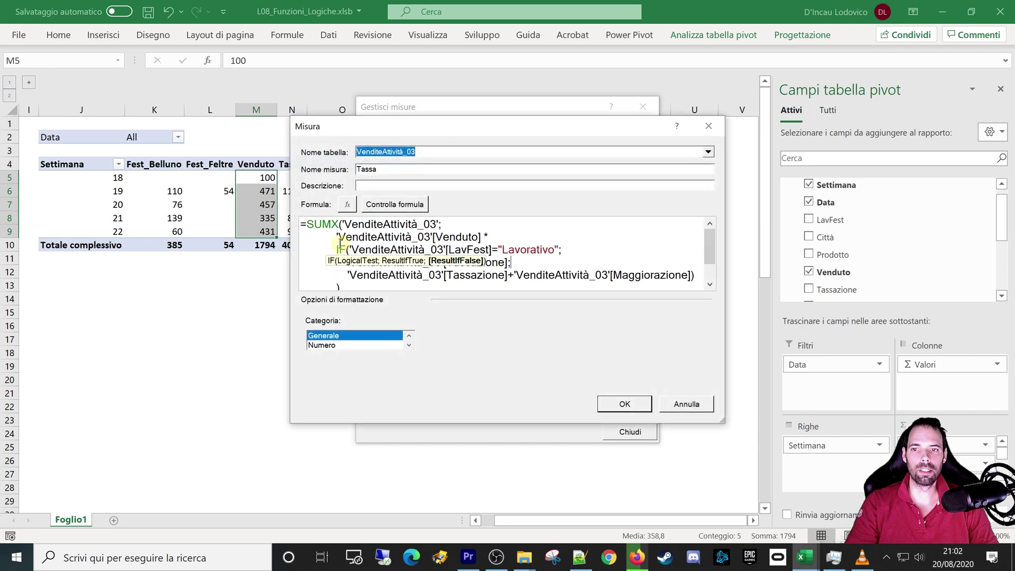
click(347, 250)
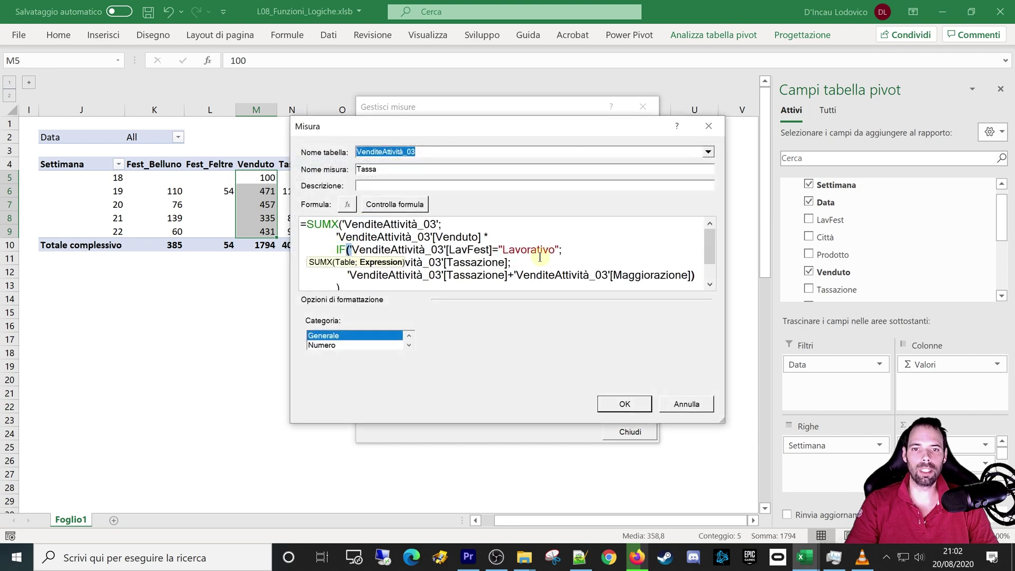
key(End)
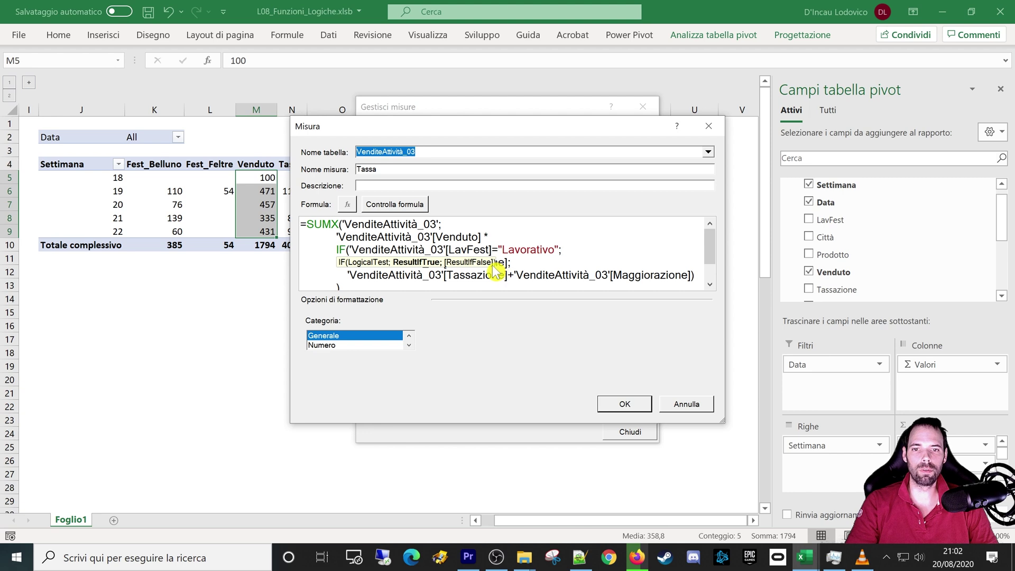
mouse_move(497, 262)
mouse_down()
mouse_move(466, 262)
mouse_move(540, 251)
mouse_move(504, 269)
mouse_up()
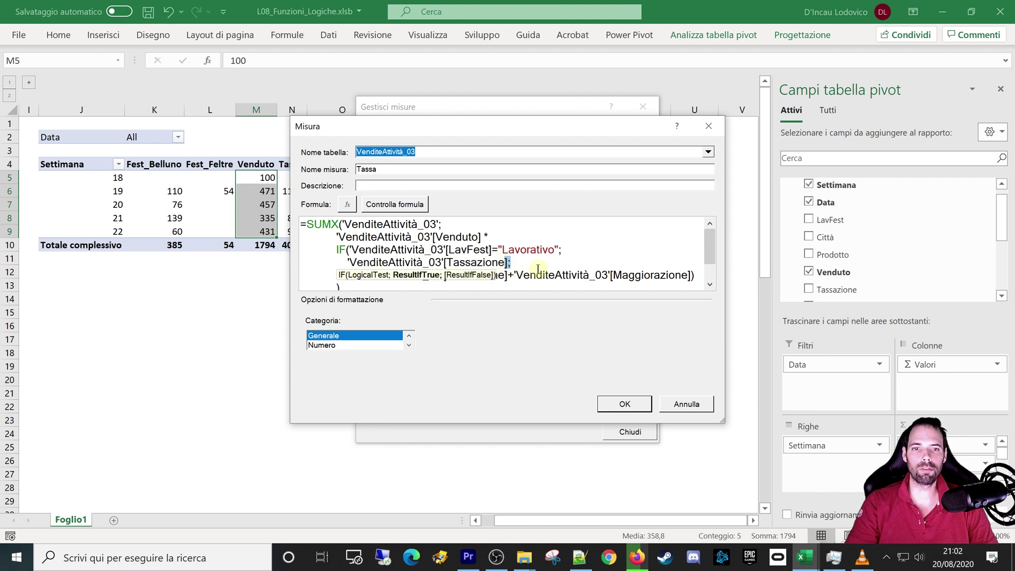
click(699, 275)
Close Tassa unchanged and move the measures list beside the pivot columns.
scroll(655, 268, down, 1)
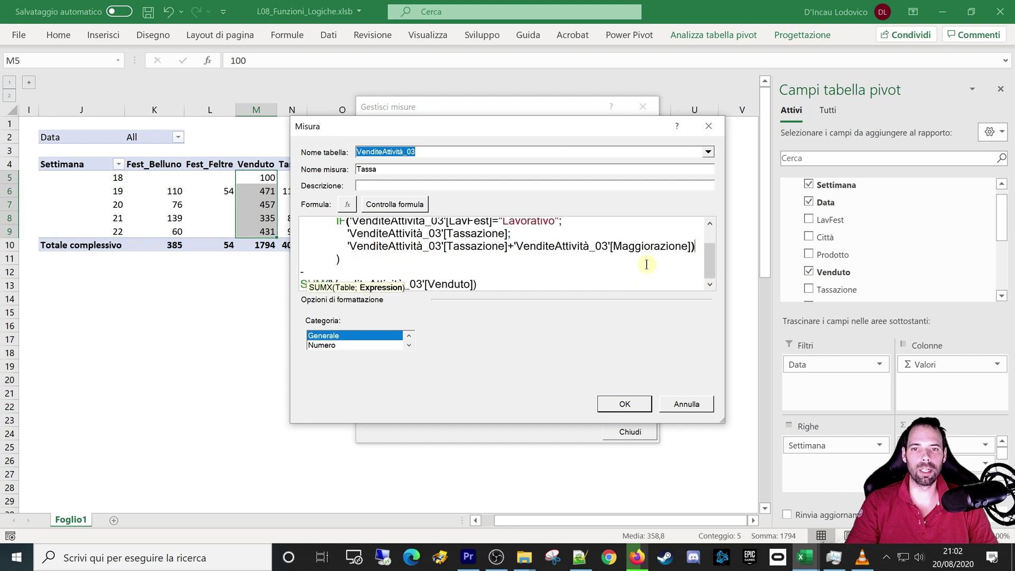
click(681, 404)
mouse_move(430, 109)
mouse_down()
mouse_move(626, 145)
mouse_move(462, 118)
mouse_move(141, 268)
mouse_up()
Select the IFERROR measure in Gestisci misure and open its formula in the editor.
click(413, 188)
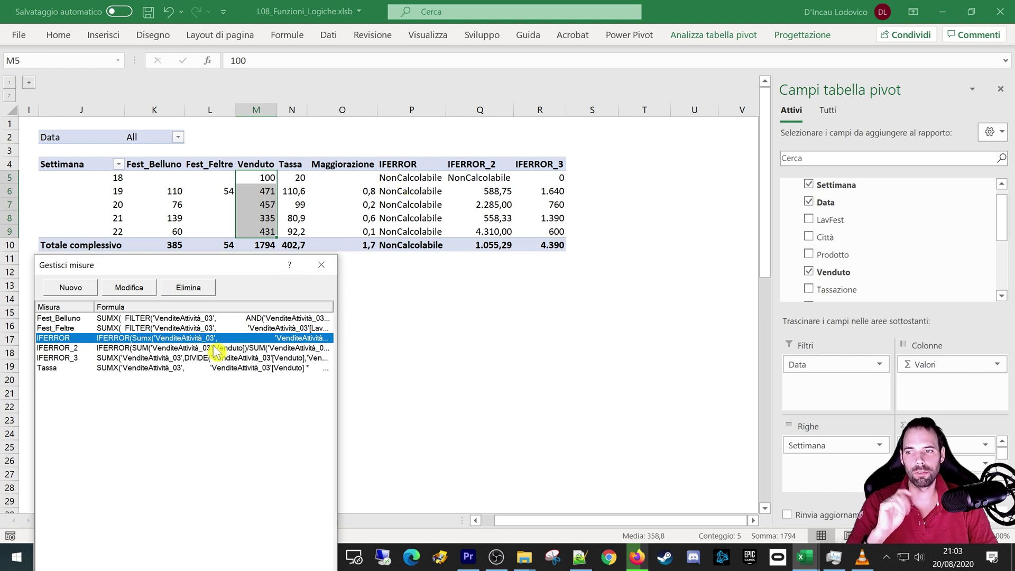
click(95, 420)
click(71, 341)
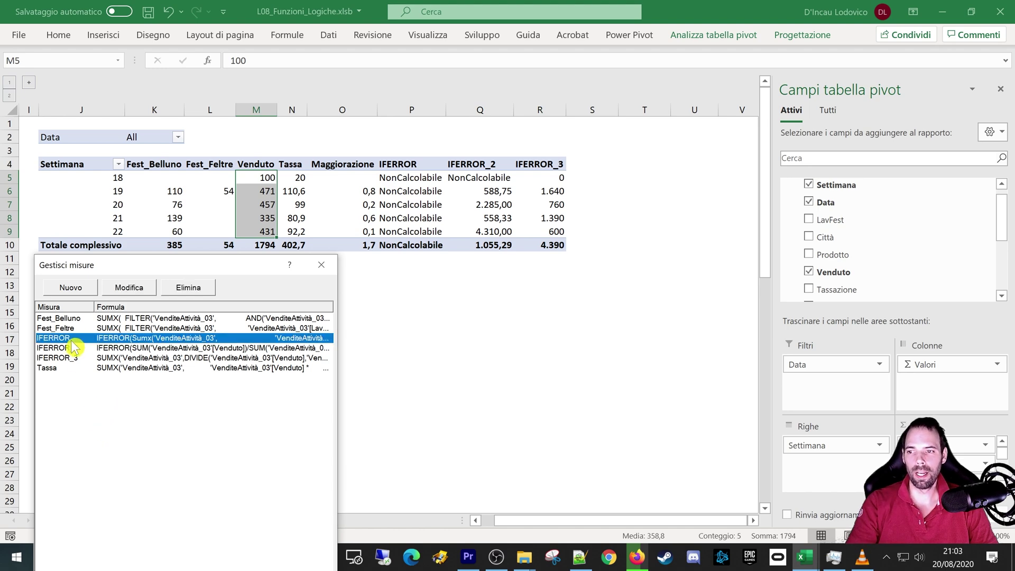
click(127, 286)
ctrl+scroll(455, 254, up, 3)
Reformat the IFERROR formula with the SUMX part and closing parenthesis on separate lines.
ctrl+scroll(468, 257, up, 2)
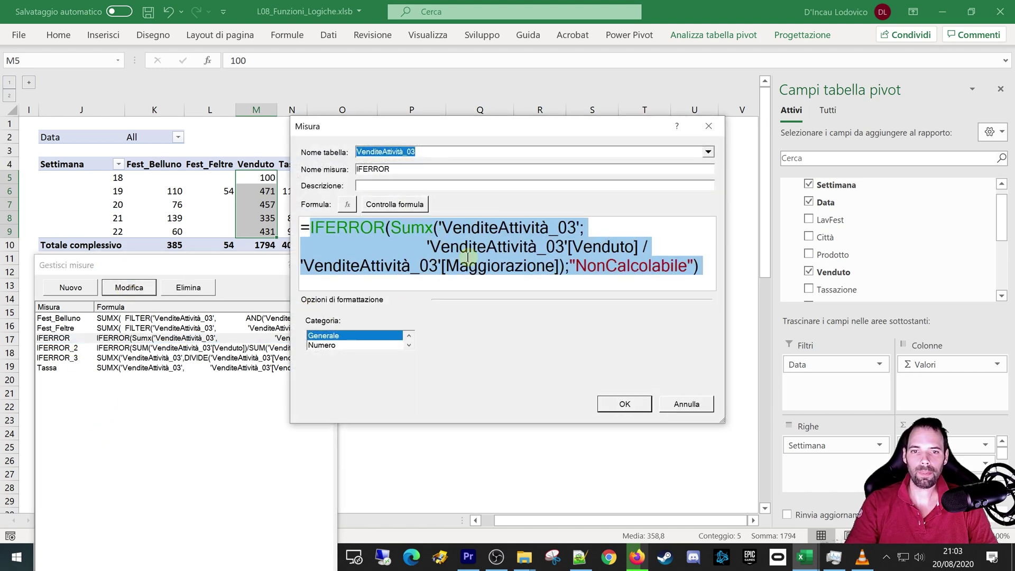
click(469, 265)
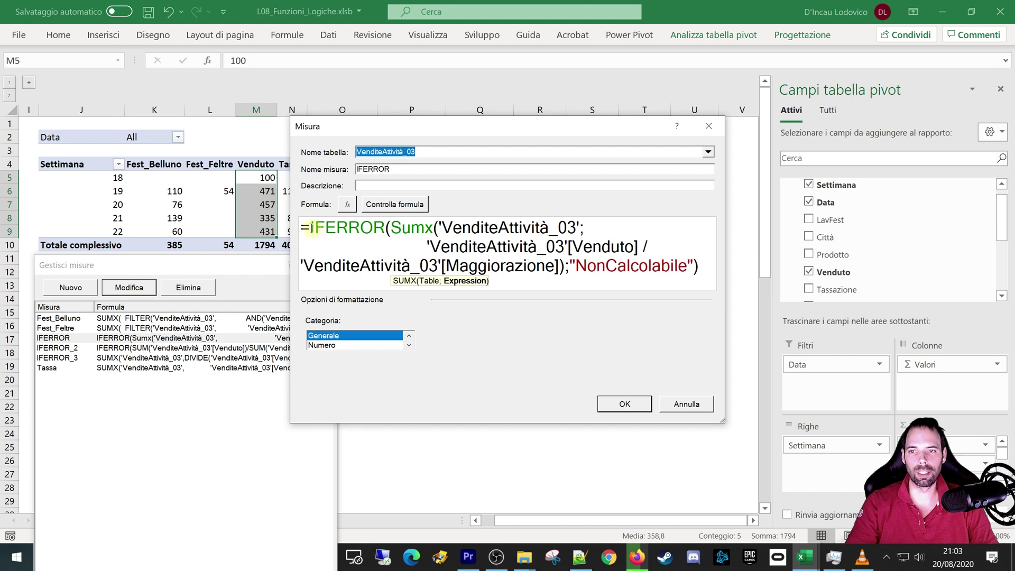
drag(312, 228, 378, 230)
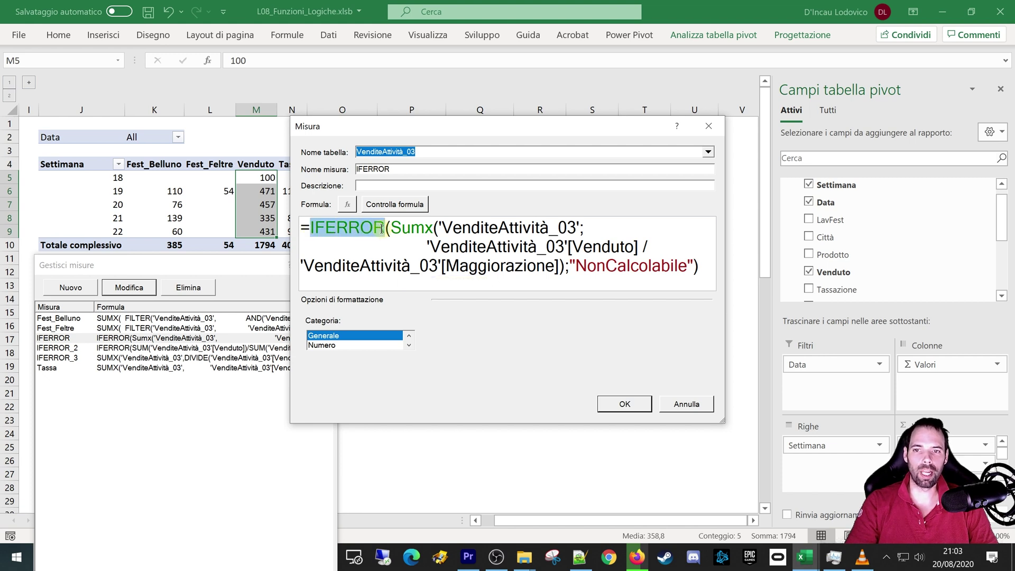
click(387, 230)
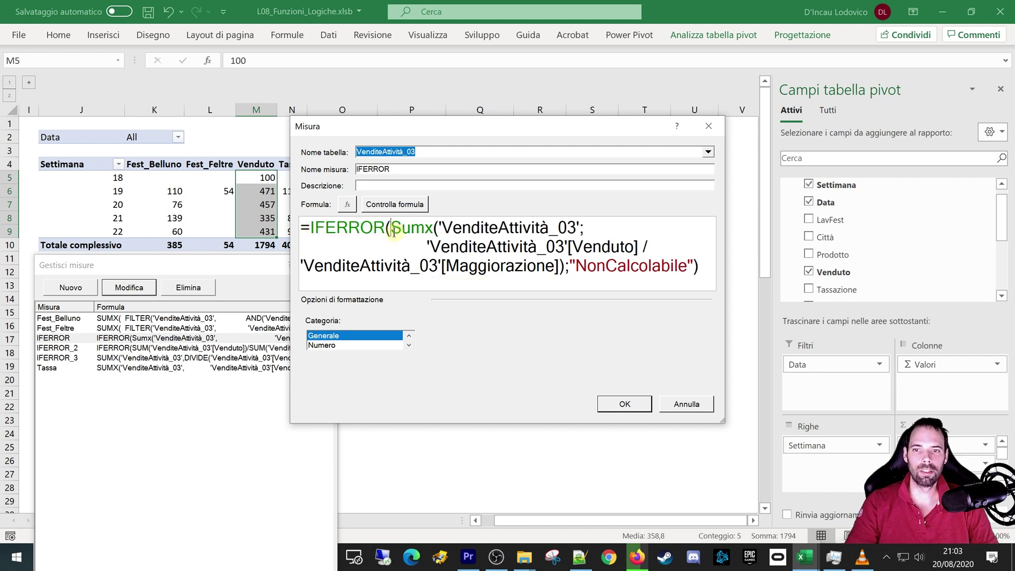
click(394, 229)
key(shift+Return)
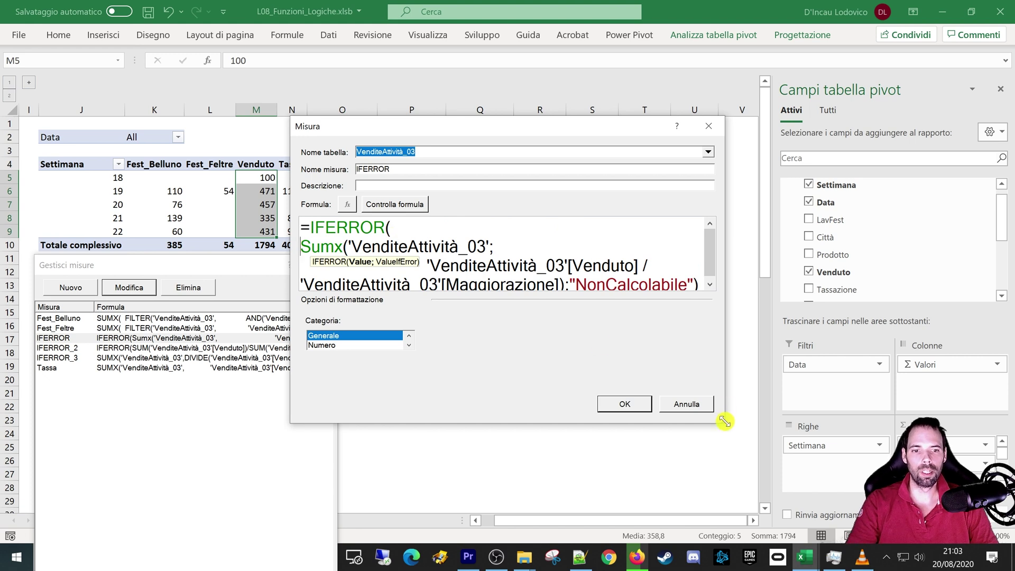
drag(723, 420, 748, 488)
click(691, 285)
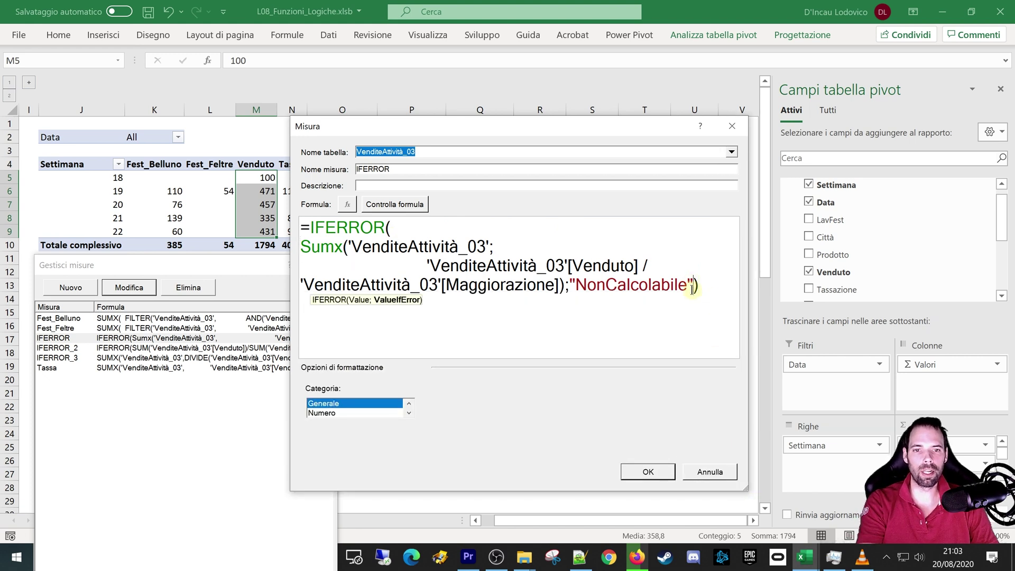
key(shift+Return)
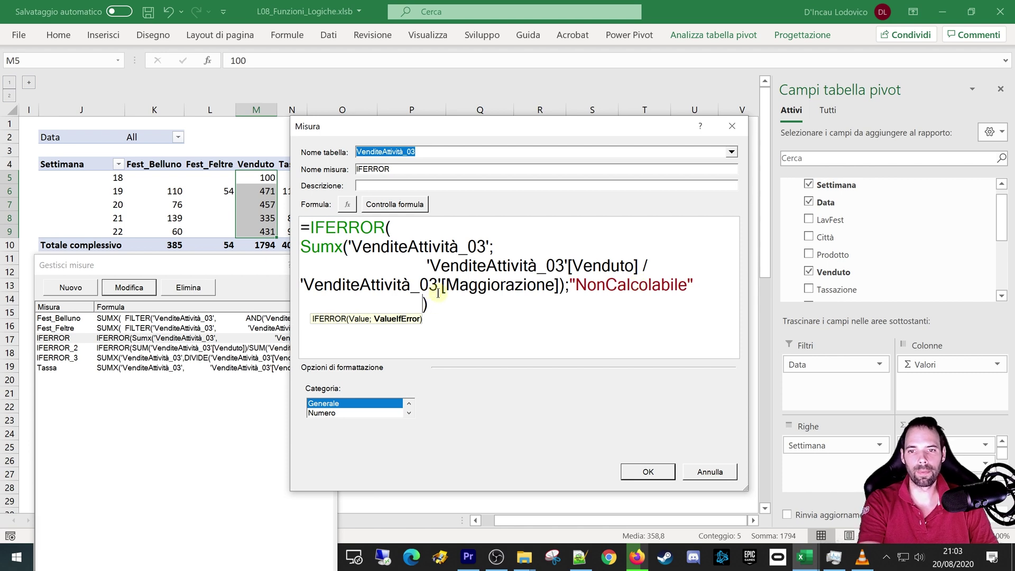
key(BackSpace)
key(BackSpace)
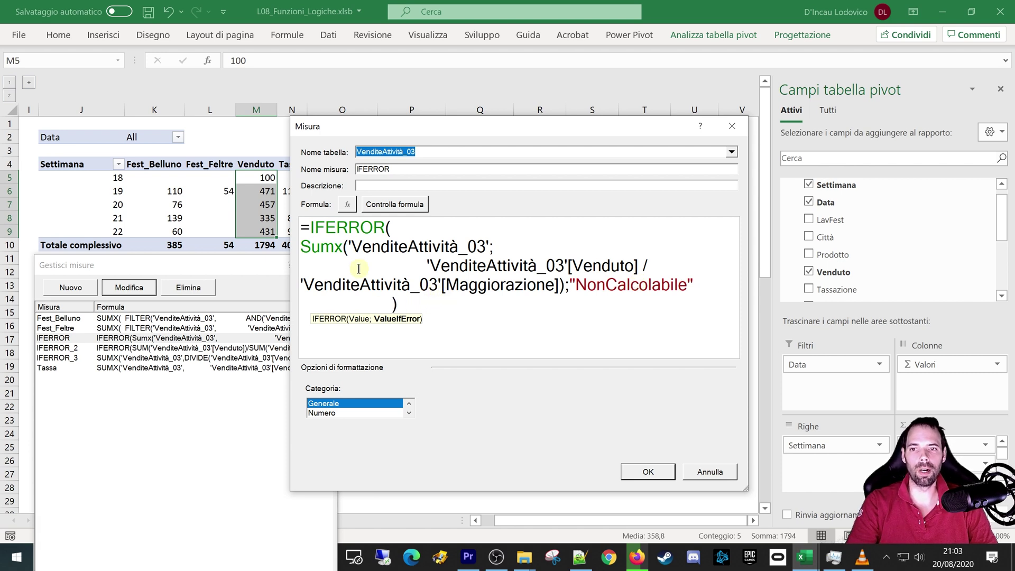
click(326, 249)
drag(426, 266, 354, 266)
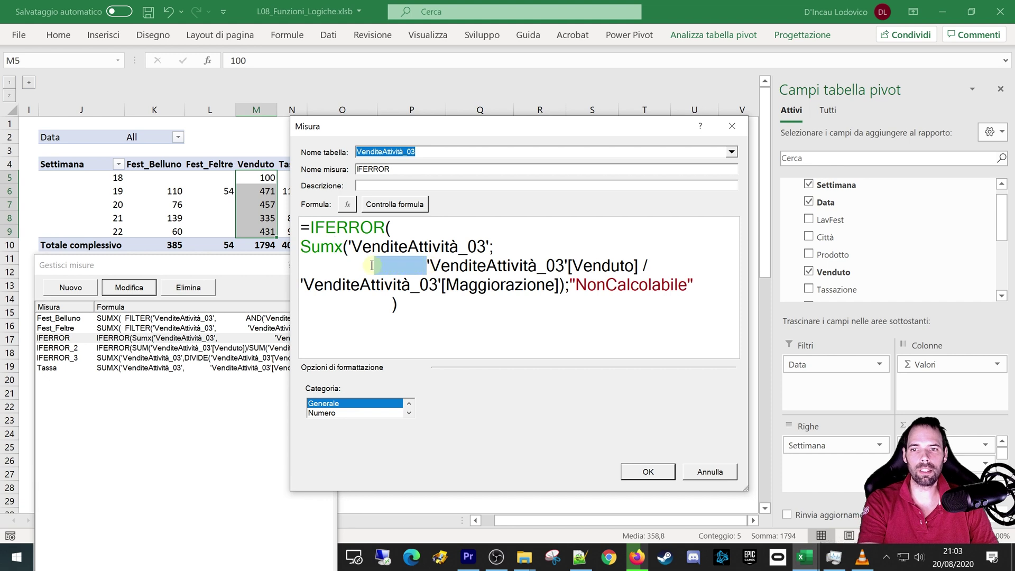
key(BackSpace)
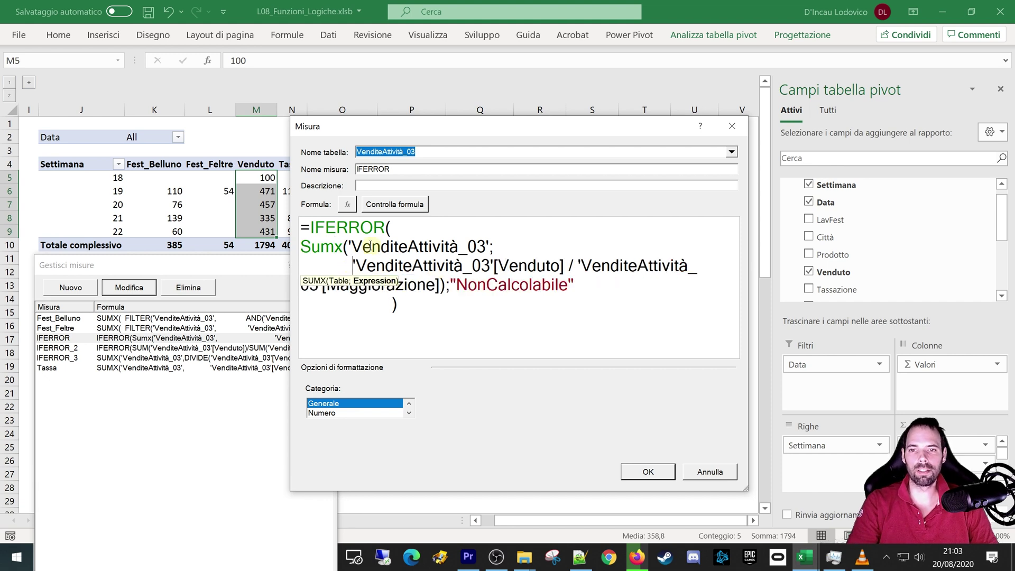
Review the VenditeAttività_03 table, Venduto/Maggiorazione references and NonCalcolabile fallback.
drag(352, 247, 487, 249)
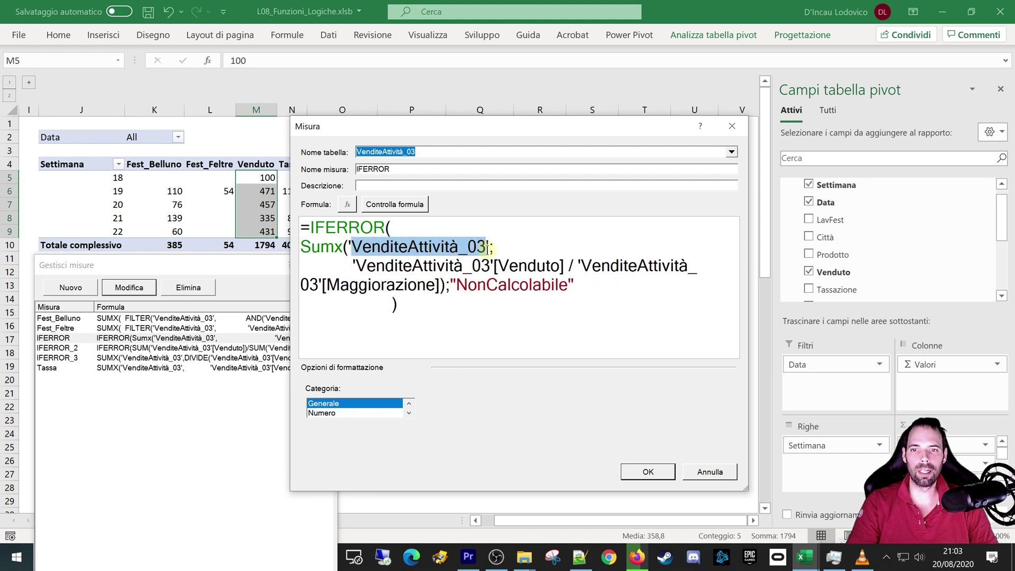
click(449, 265)
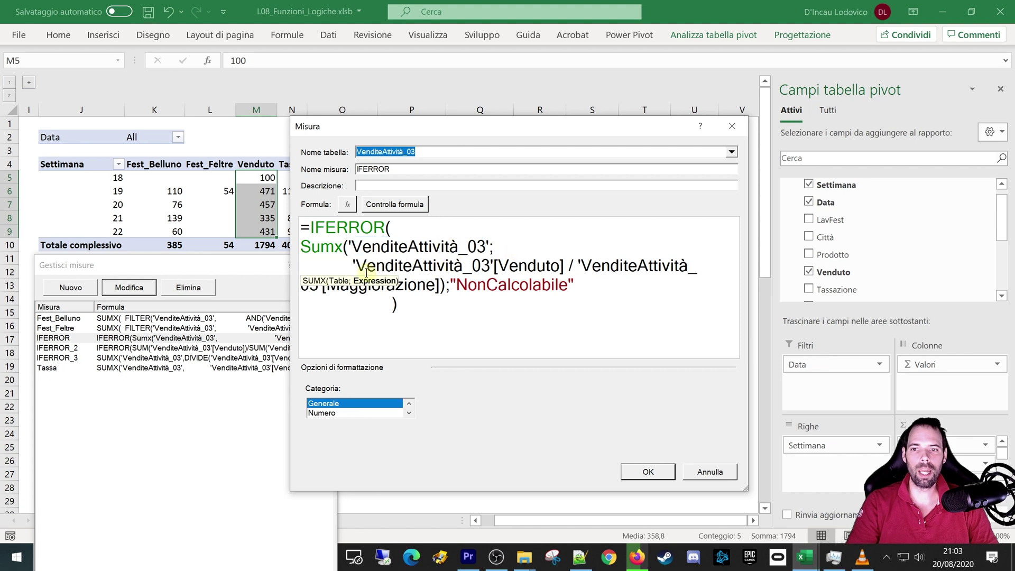
drag(355, 265, 671, 270)
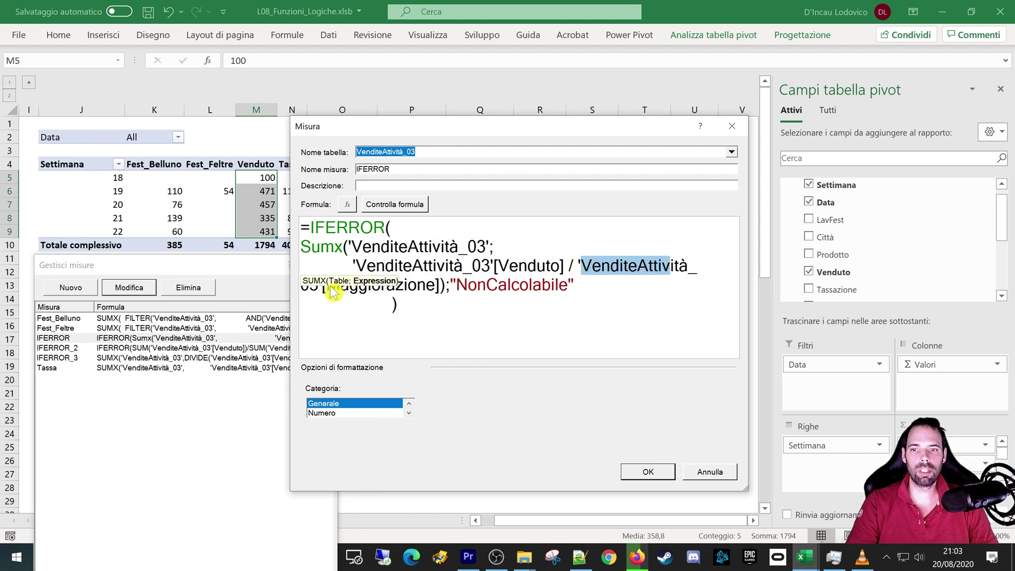
drag(327, 286, 426, 286)
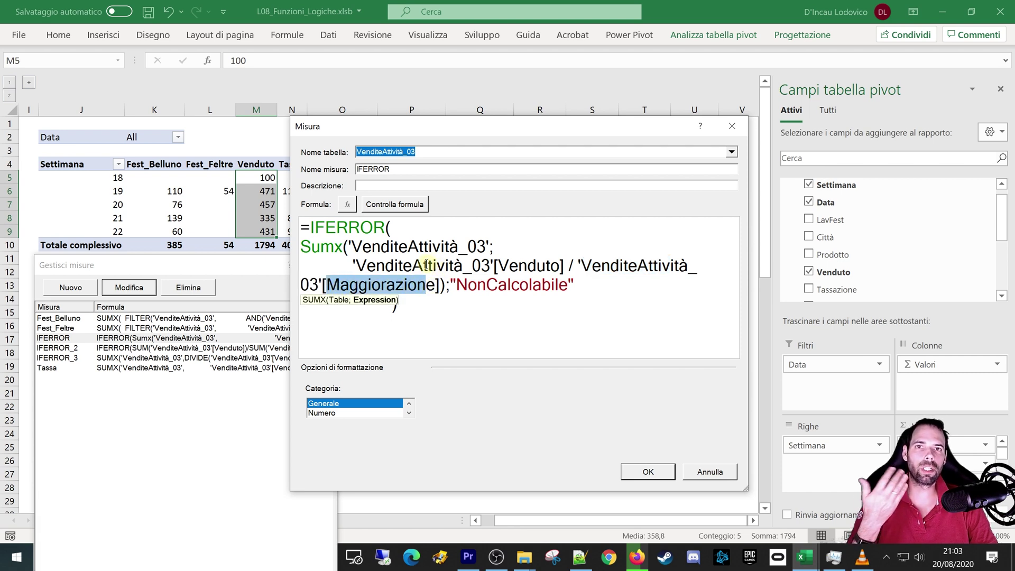
drag(458, 285, 571, 285)
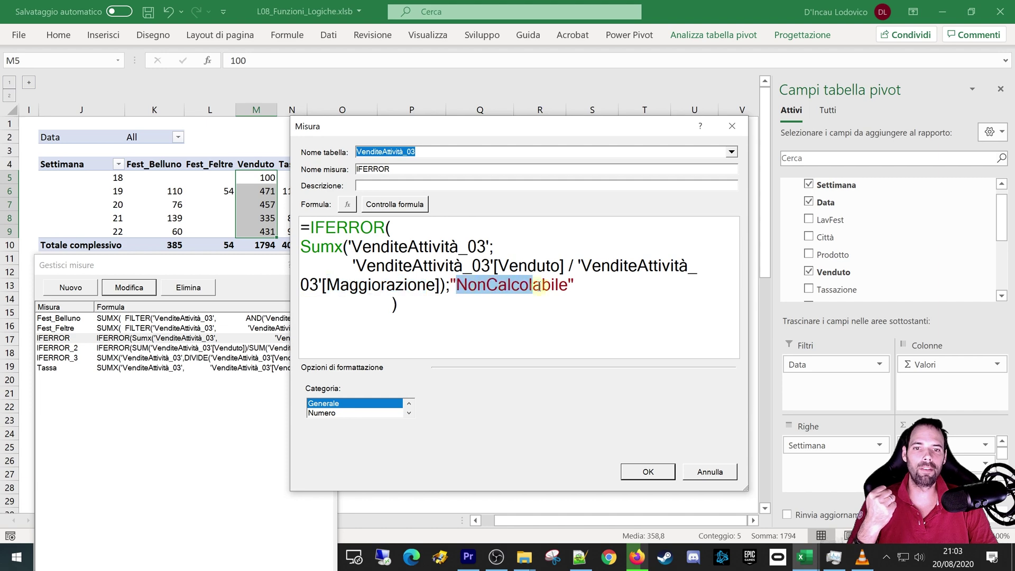
click(545, 305)
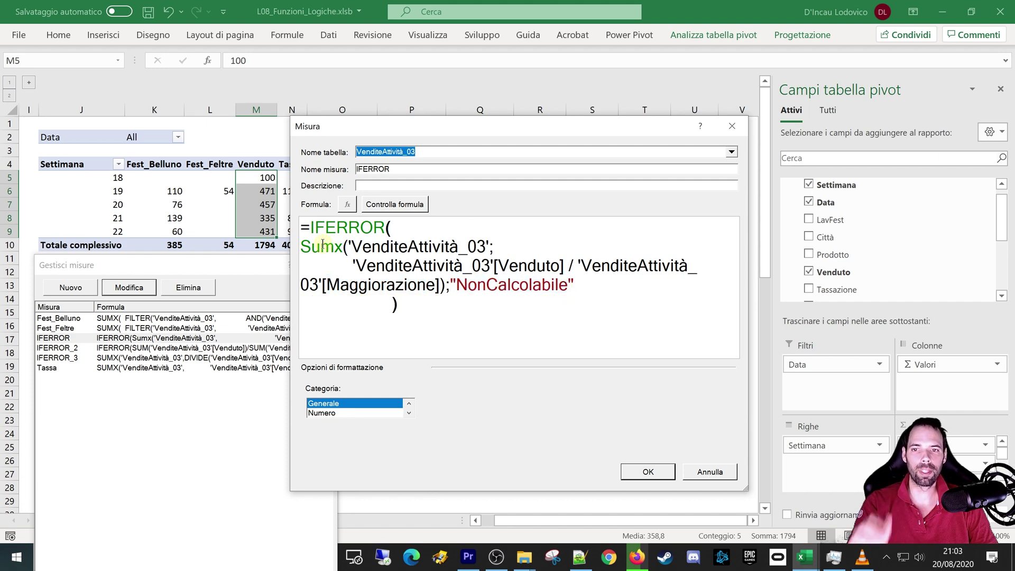
Save the edited IFERROR measure, close the manager, and select the weeks 18–22 results.
click(701, 476)
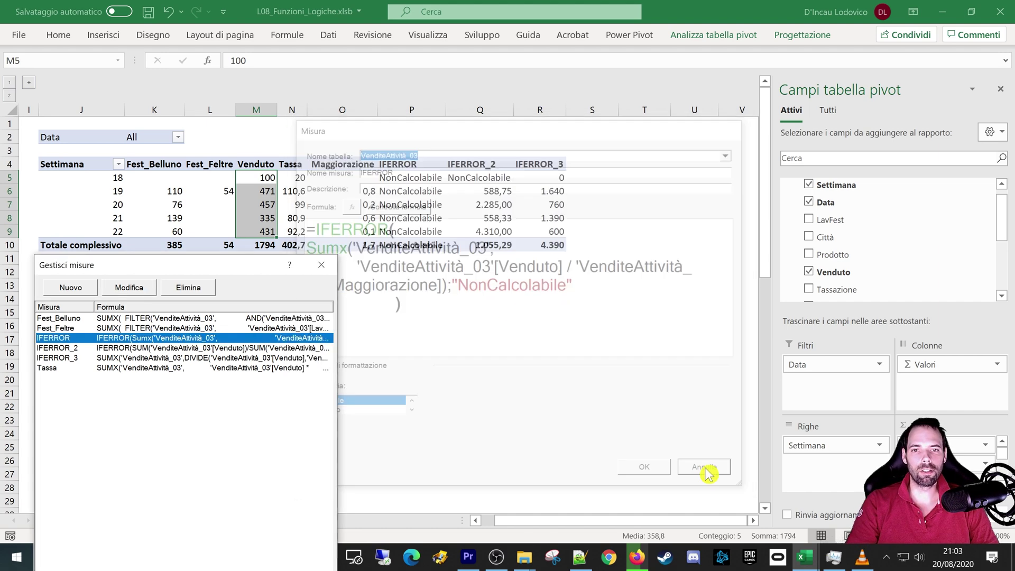
click(321, 266)
drag(391, 178, 390, 231)
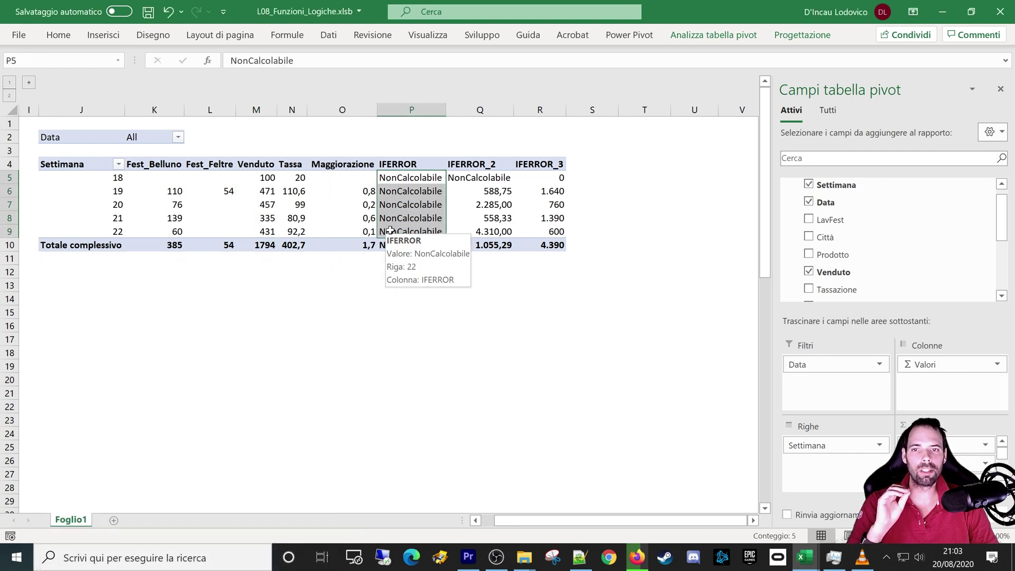
Compare Venduto, Maggiorazione and IFERROR values for weeks 18 and 19.
click(311, 178)
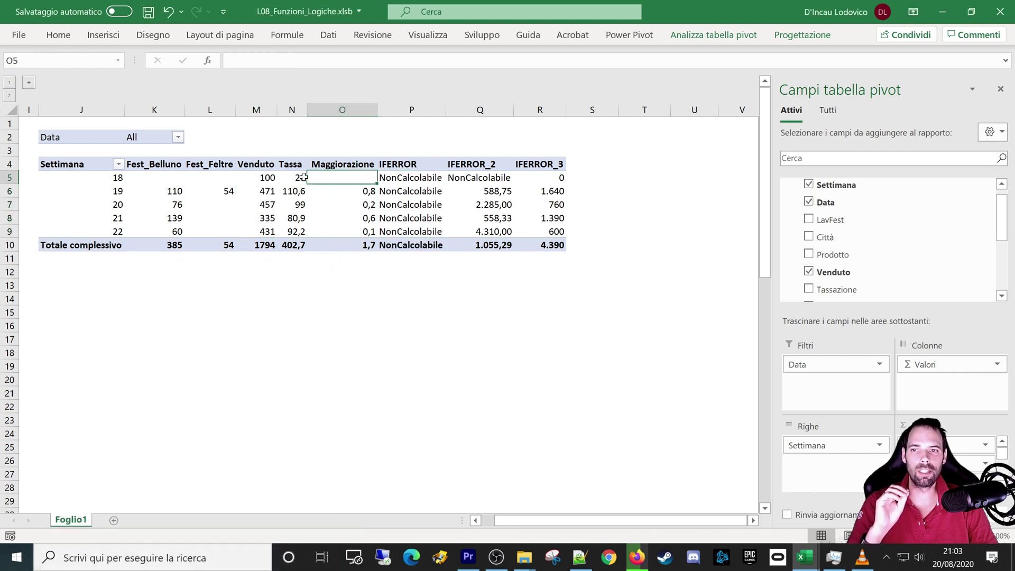
click(261, 176)
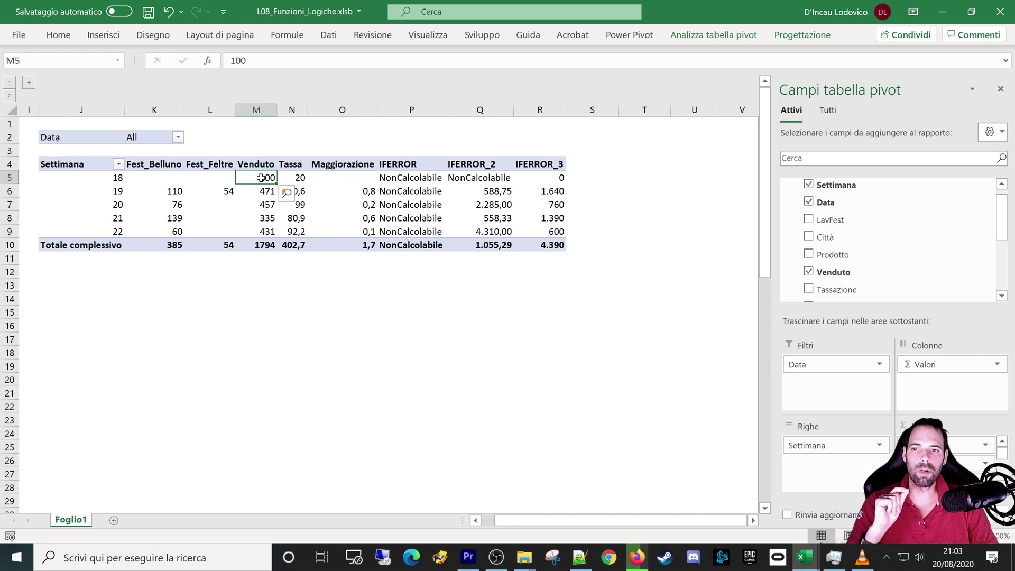
click(340, 177)
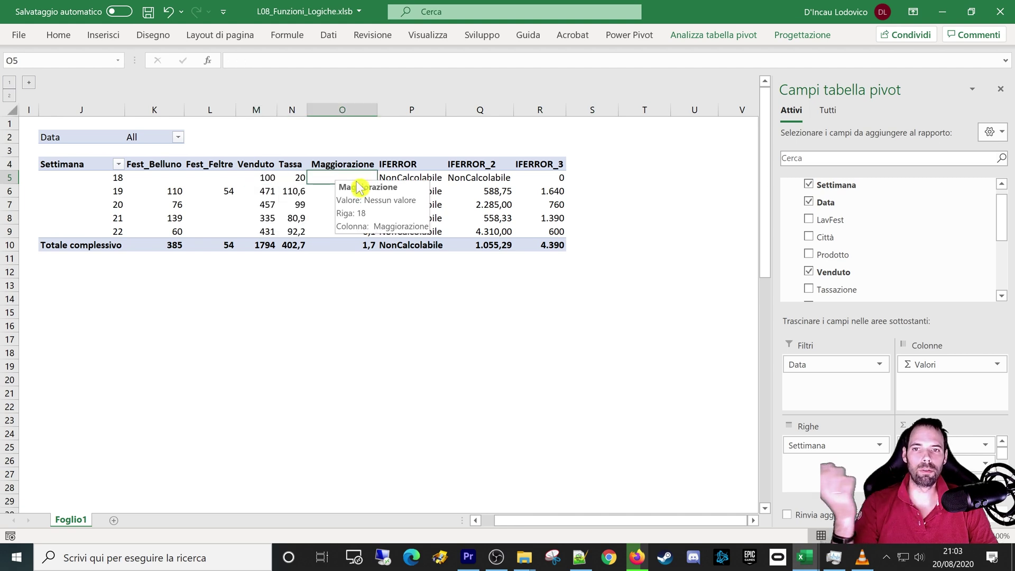
click(402, 178)
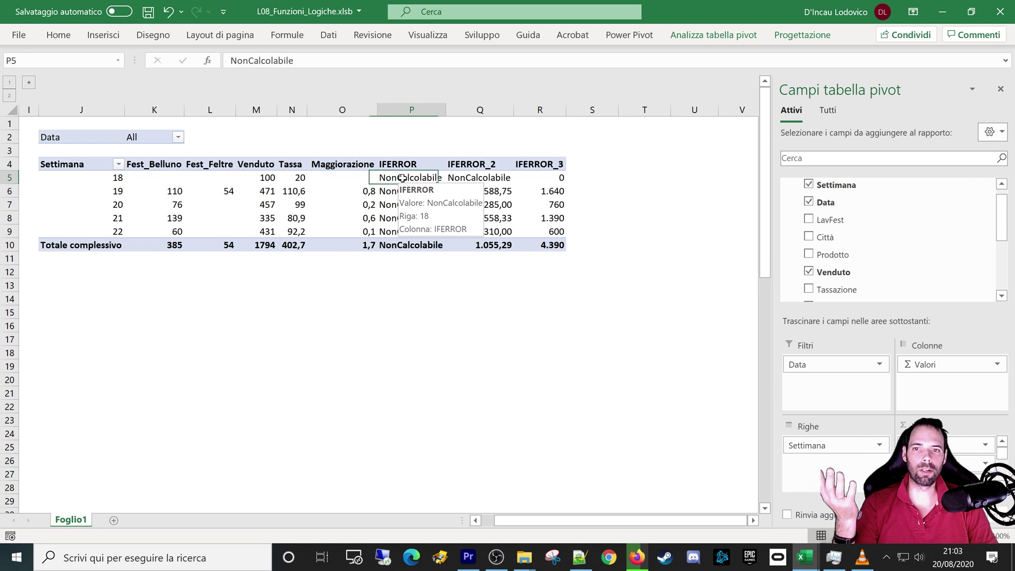
mouse_move(256, 192)
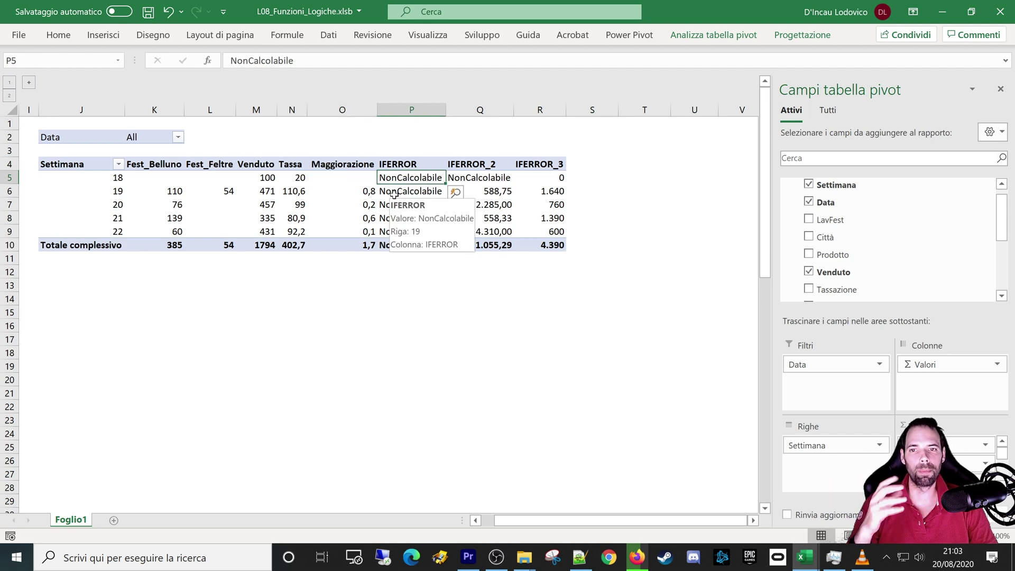
click(262, 192)
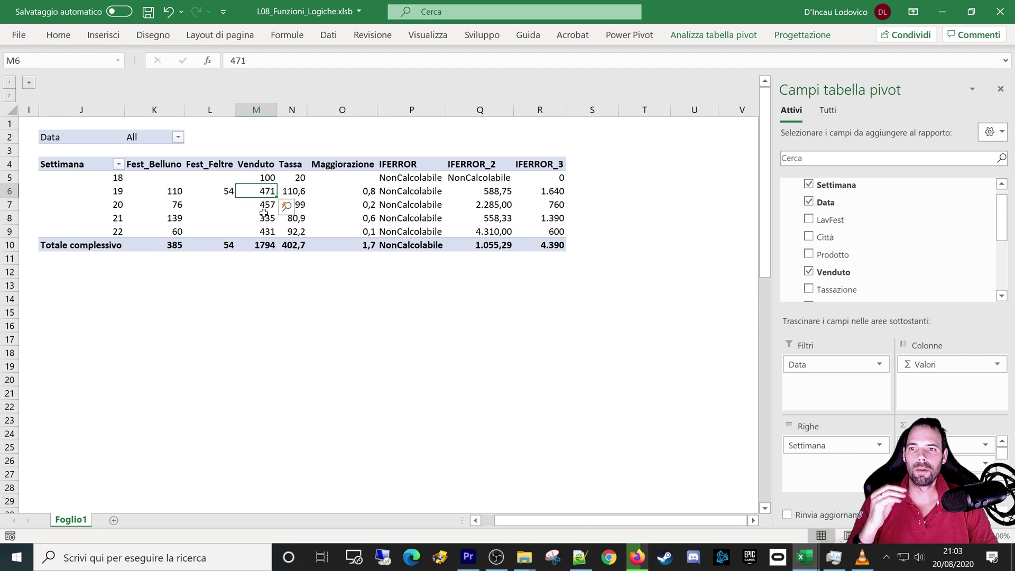
click(362, 191)
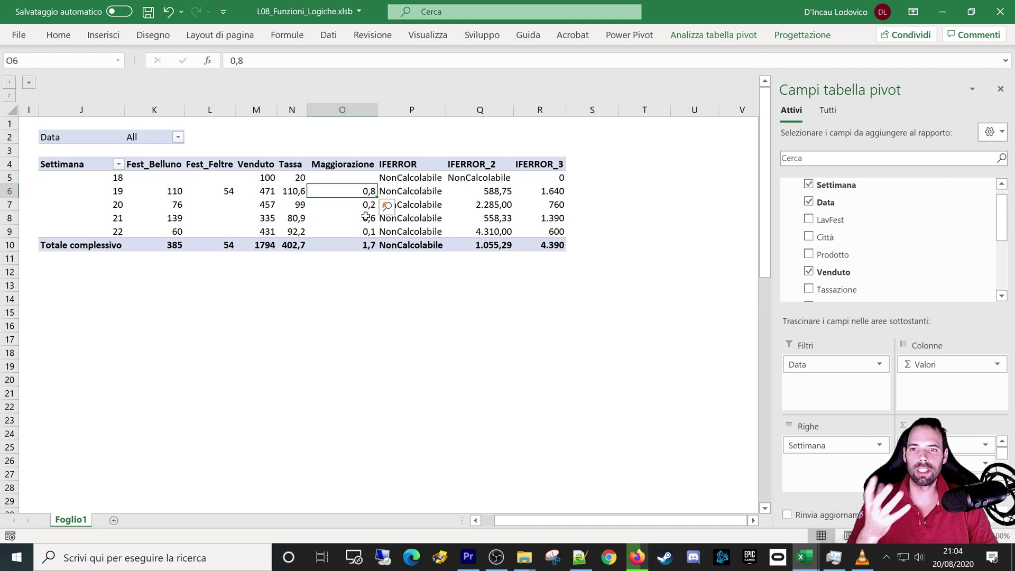
click(406, 191)
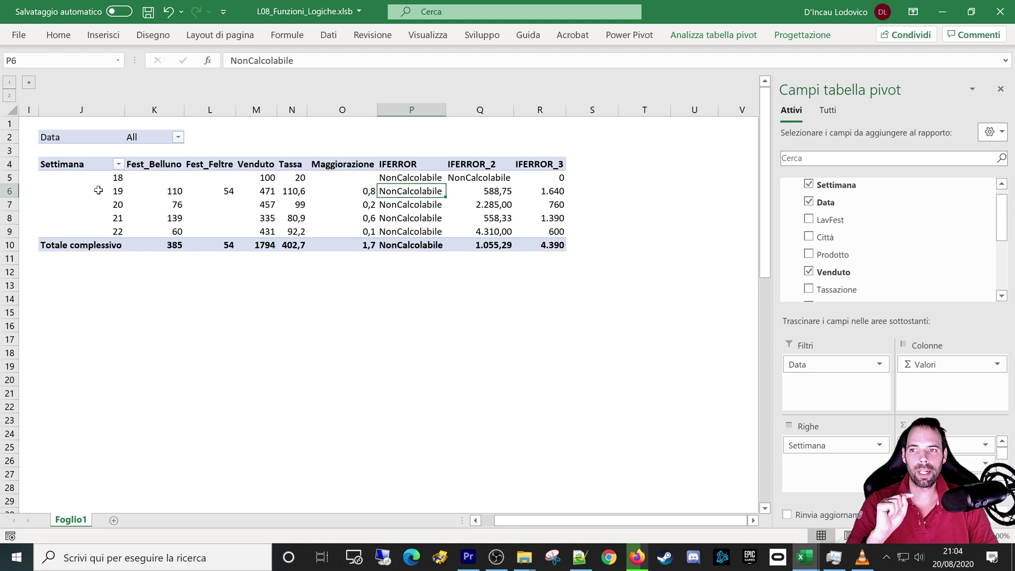
drag(98, 178, 98, 230)
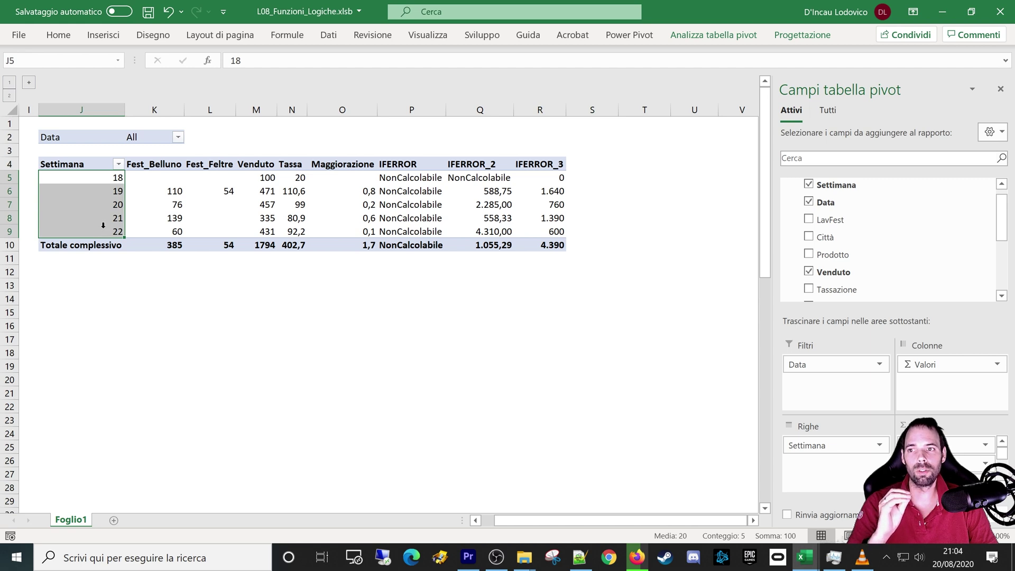
mouse_move(292, 245)
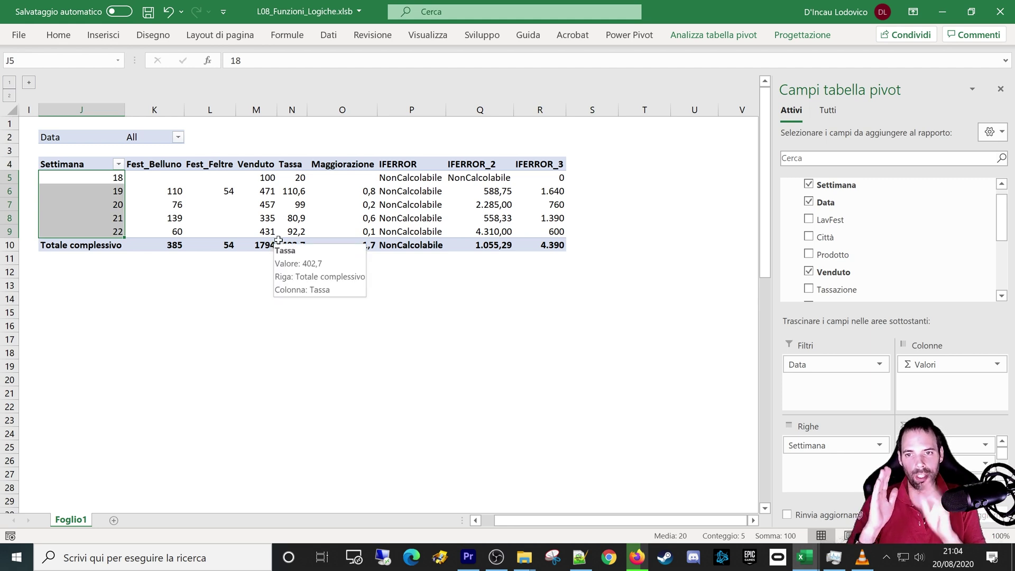
click(629, 35)
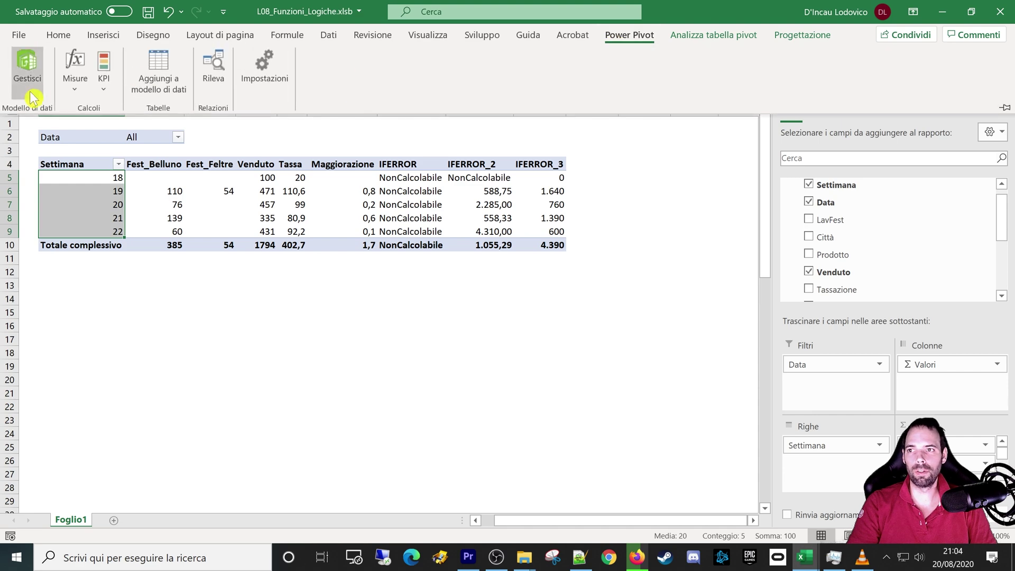
click(75, 79)
click(90, 135)
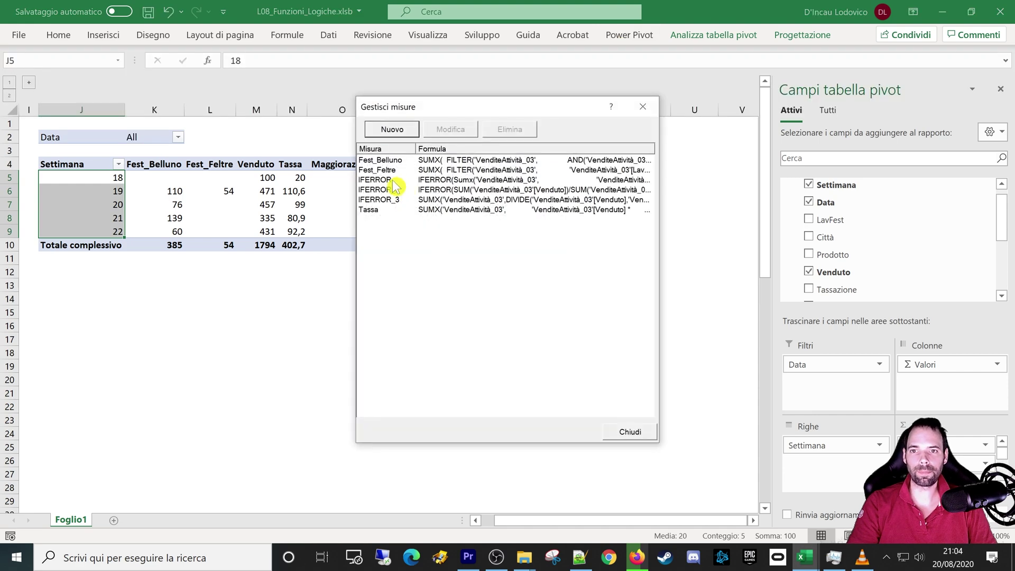
click(396, 185)
click(450, 130)
click(399, 227)
scroll(399, 227, up, 2)
scroll(399, 227, up, 1)
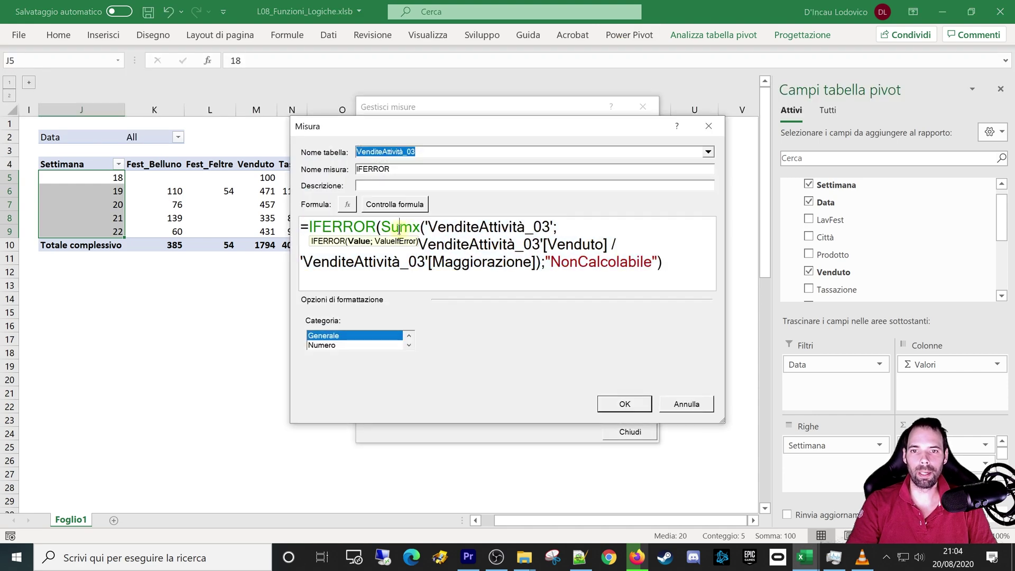
drag(427, 227, 550, 228)
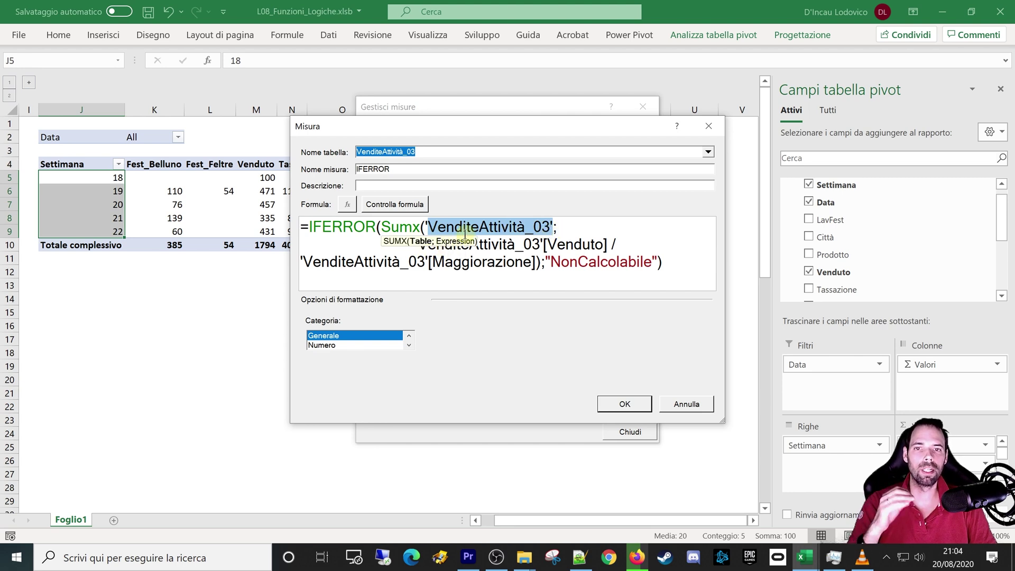
click(446, 227)
double_click(433, 229)
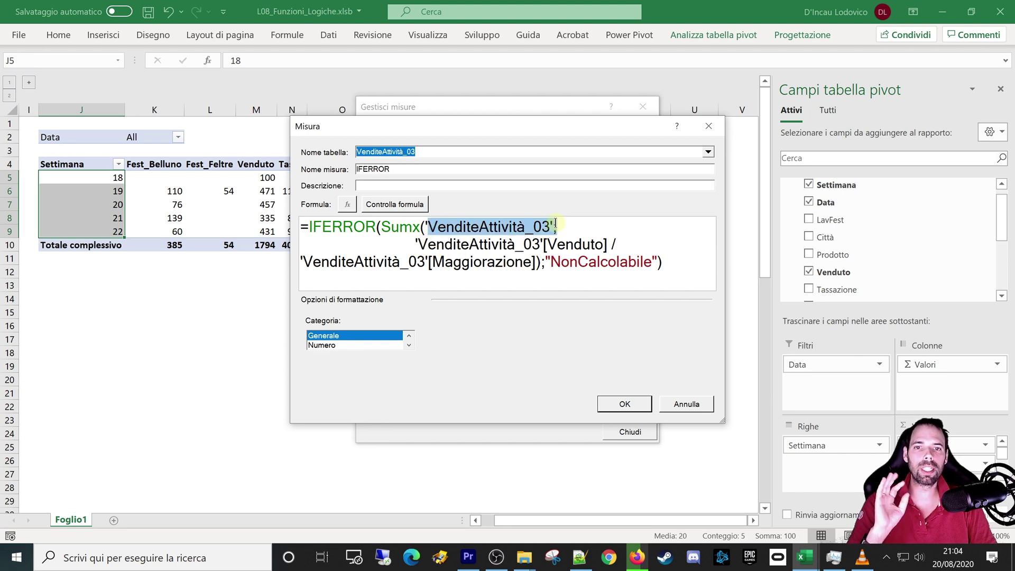
click(687, 404)
click(634, 431)
drag(804, 365, 814, 447)
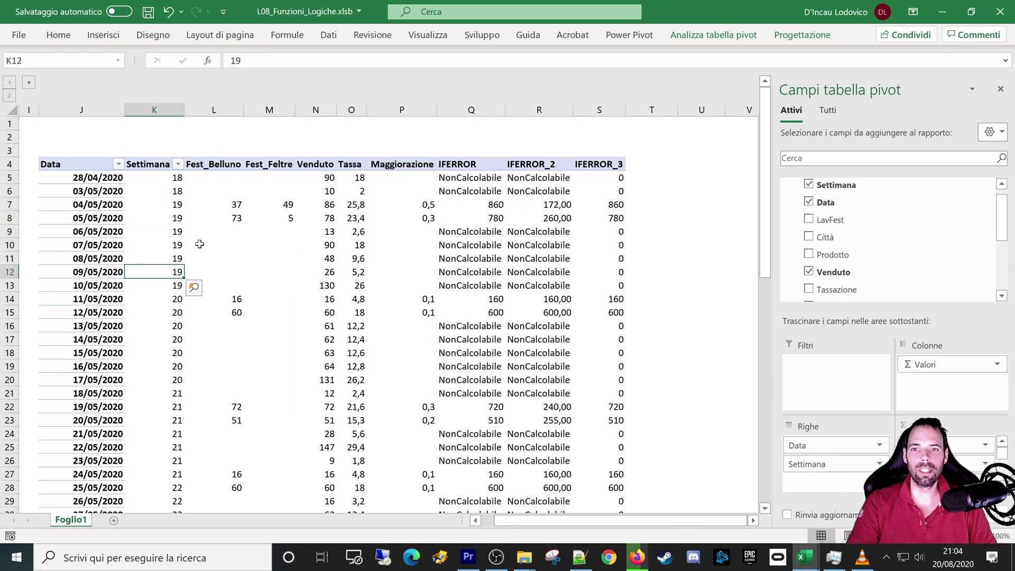
Check the daily Venduto, Tassa, Maggiorazione and IFERROR values for 03/05 and 04/05/2020.
click(470, 272)
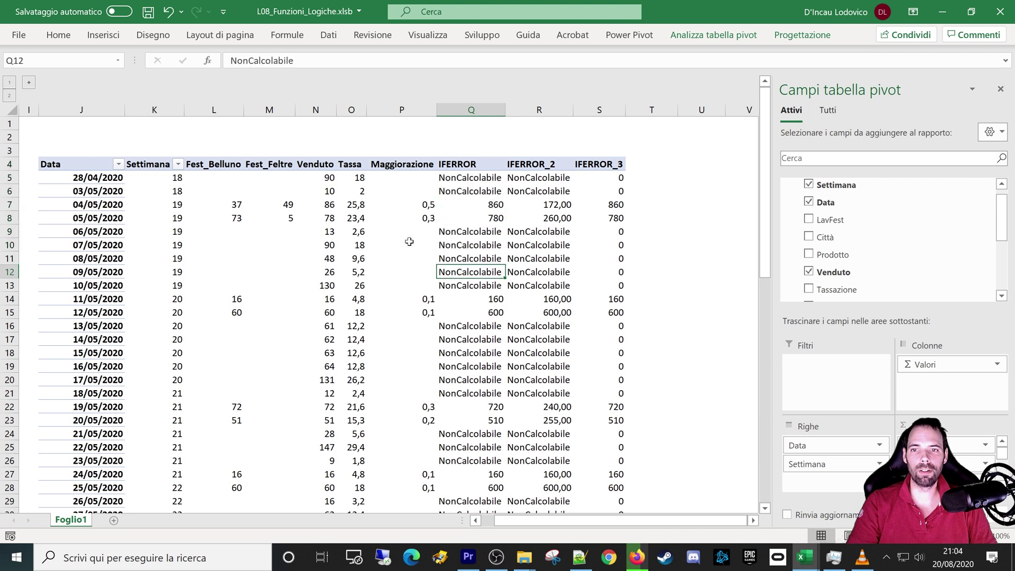
click(287, 204)
text(49)
click(404, 204)
click(476, 208)
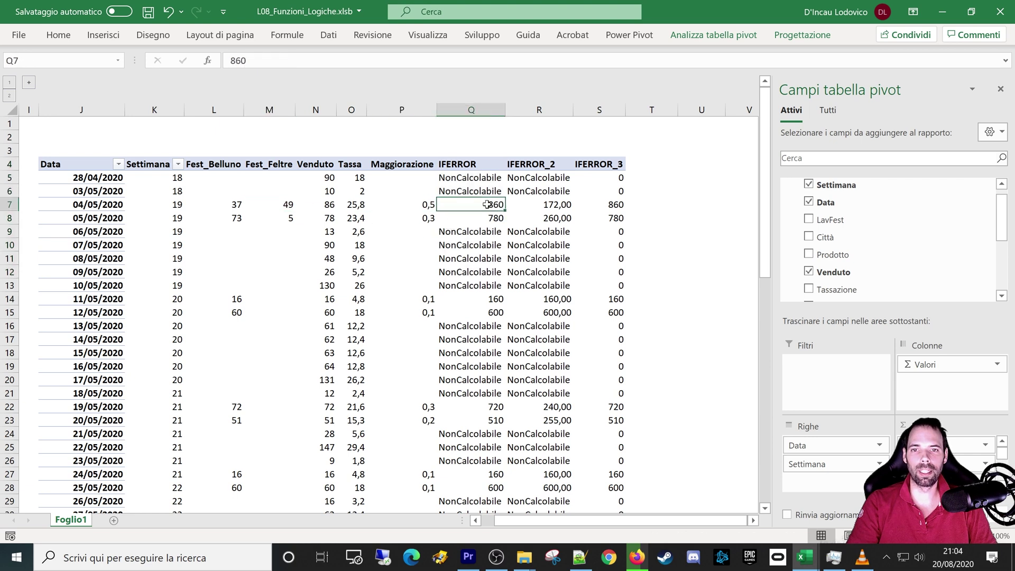
click(300, 189)
click(349, 191)
click(402, 191)
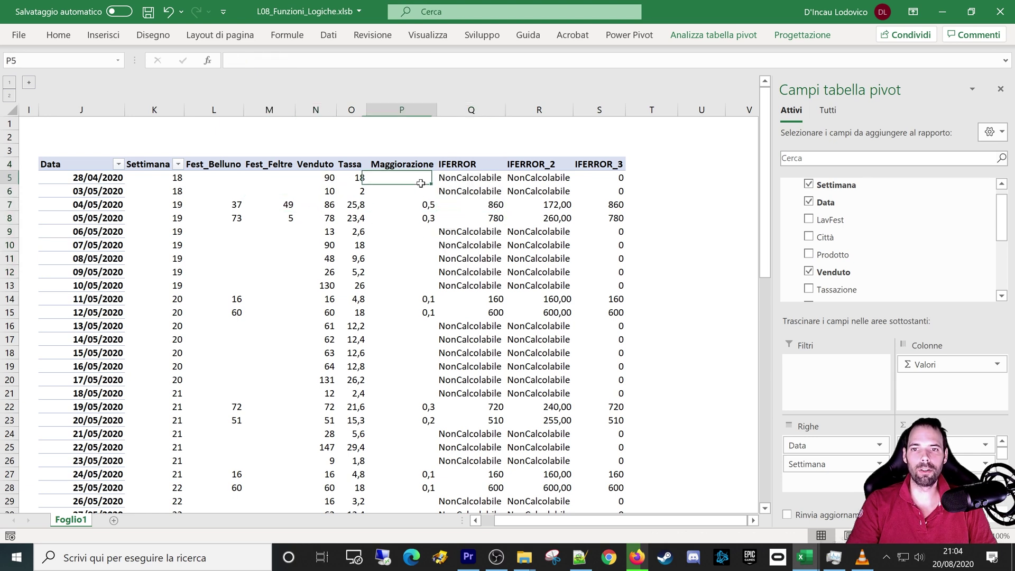
drag(180, 205, 174, 219)
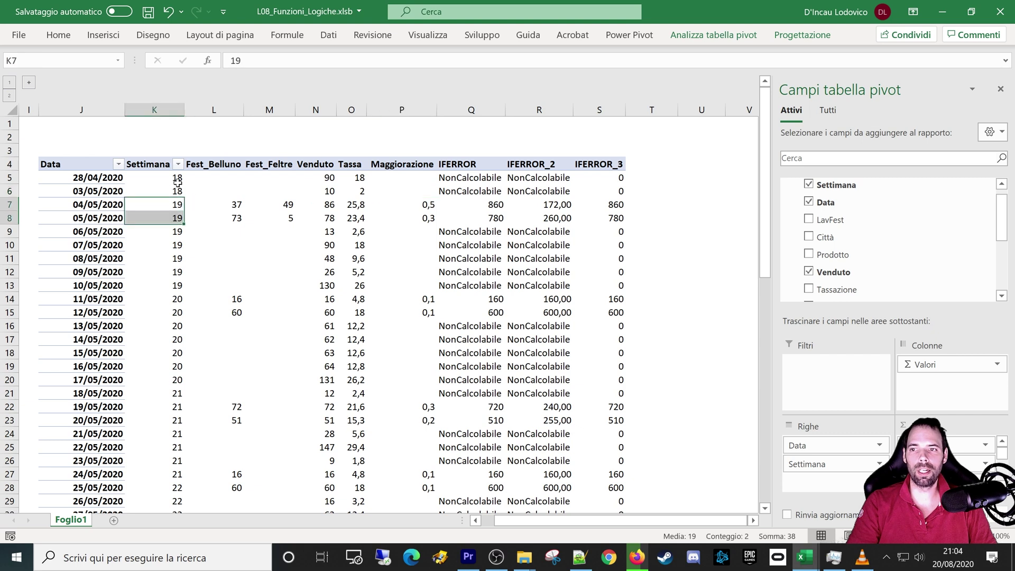
mouse_move(178, 179)
mouse_down()
mouse_move(173, 196)
mouse_move(398, 190)
mouse_up()
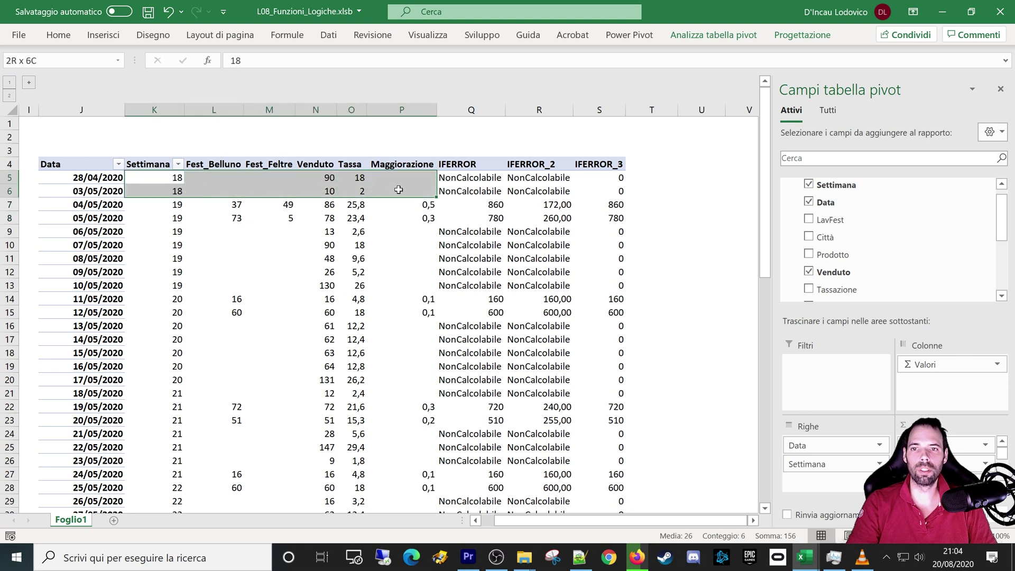
Toggle Data between filter and rows, comparing daily Maggiorazione with IFERROR results 860 and 780.
drag(830, 446, 839, 381)
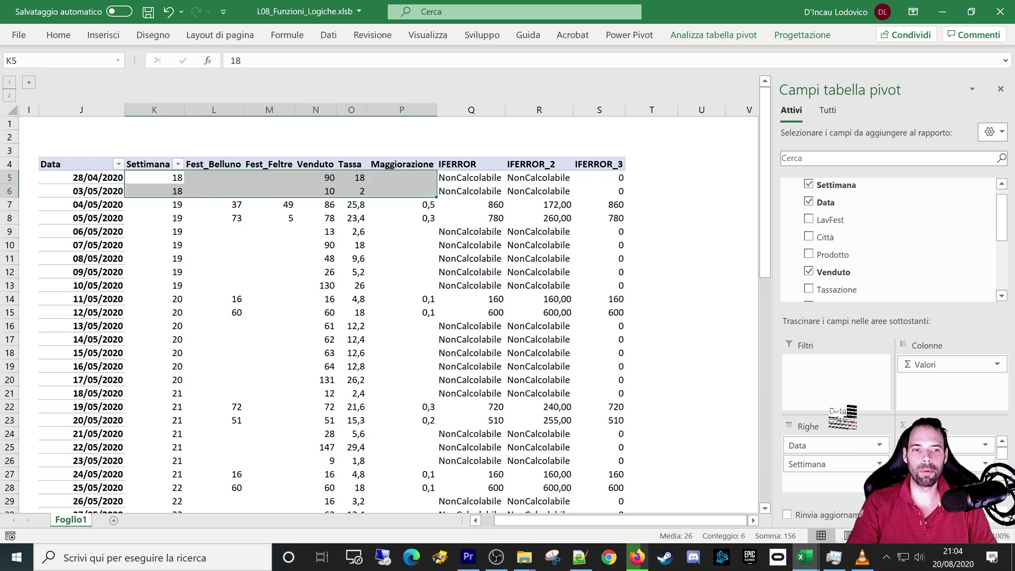
click(353, 180)
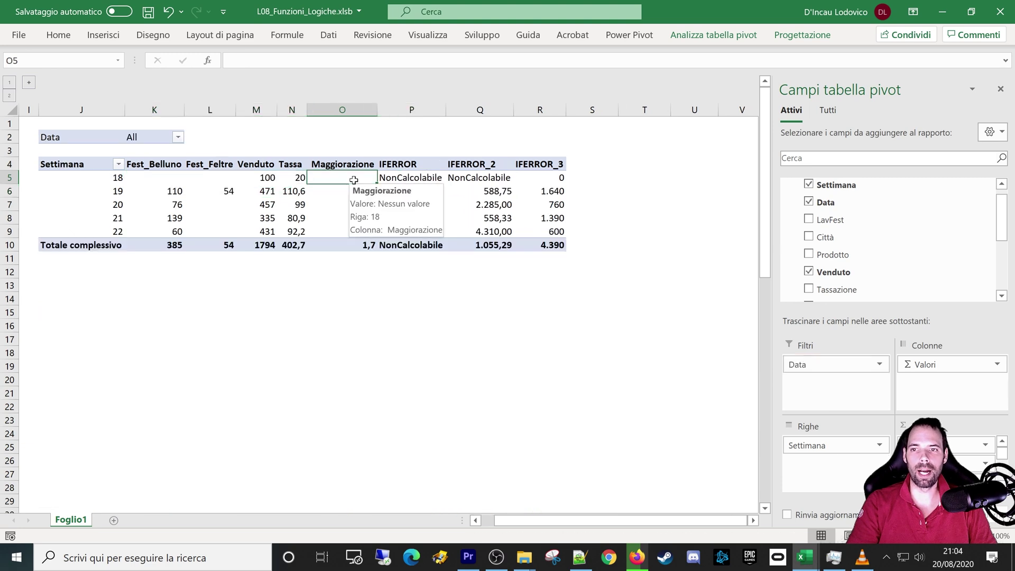
drag(803, 364, 809, 439)
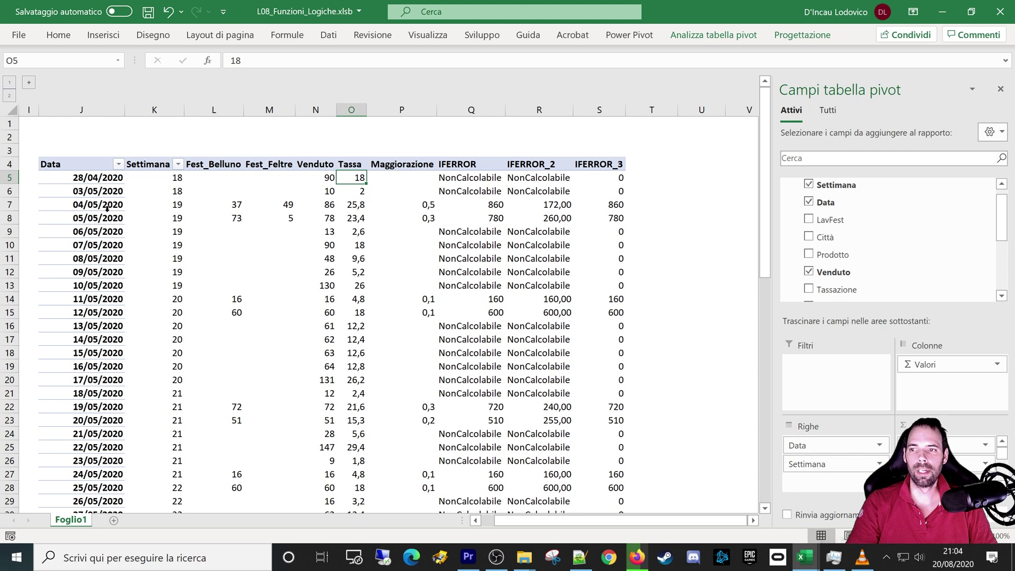
drag(108, 207, 106, 222)
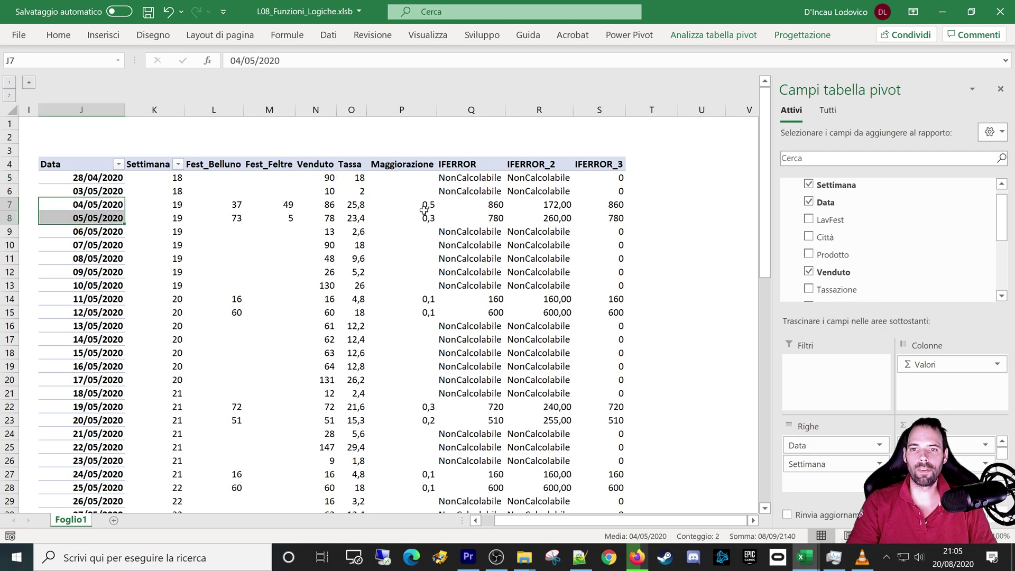
drag(424, 210, 425, 218)
drag(97, 236, 97, 286)
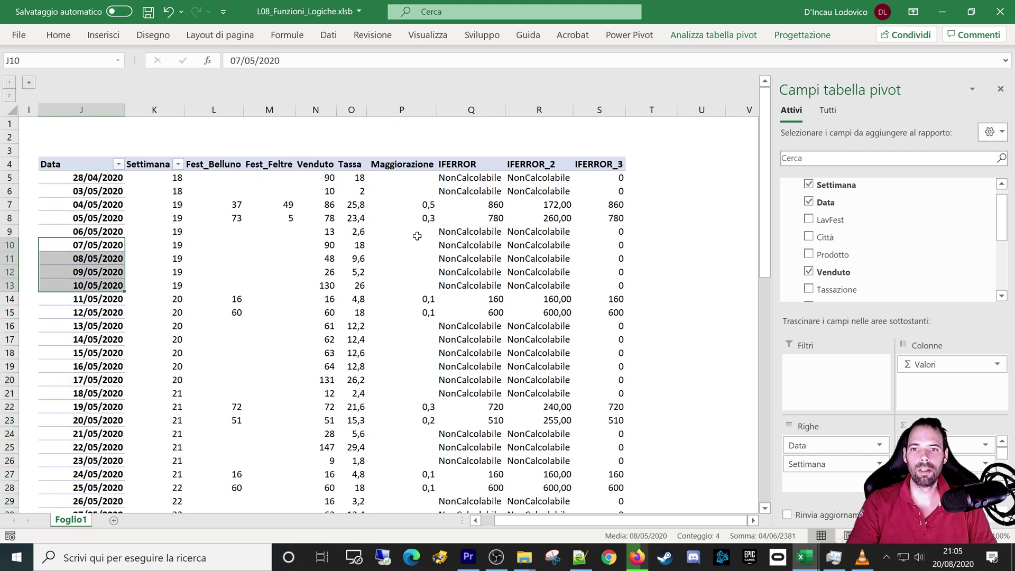
drag(416, 236, 410, 283)
click(469, 216)
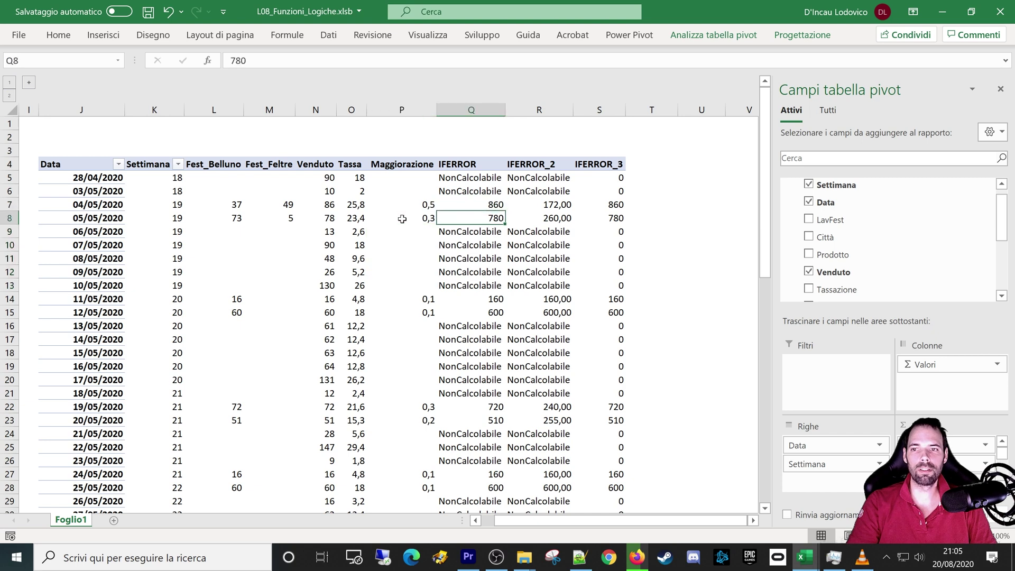
drag(472, 205, 463, 284)
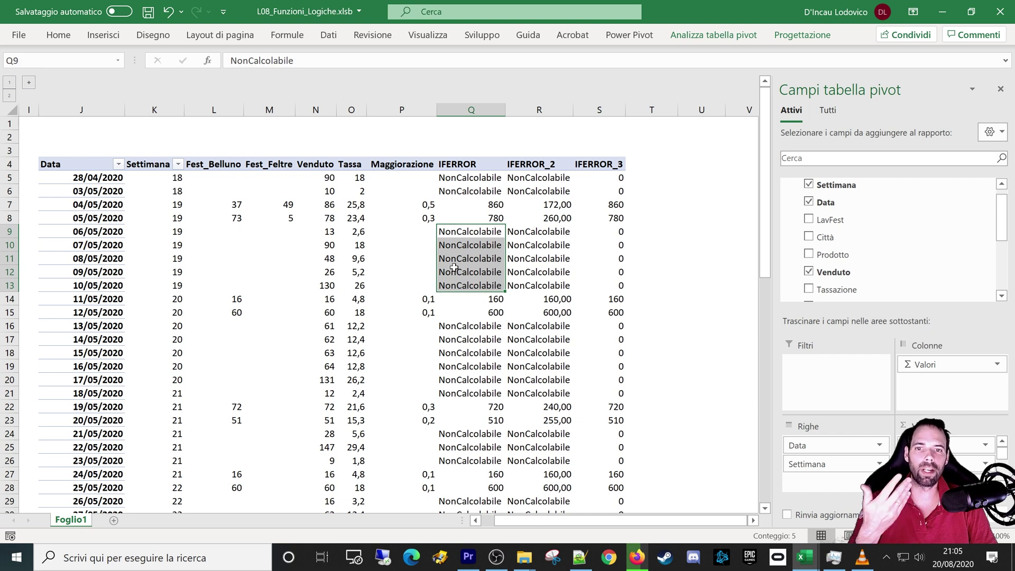
click(468, 235)
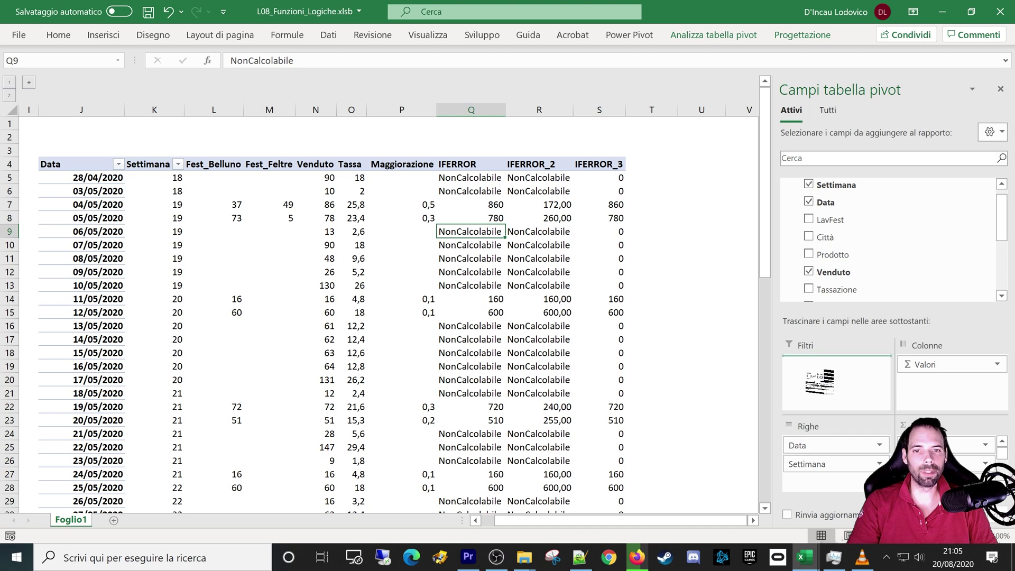
Review the NonCalcolabile results in column Q, then move Data into the pivot filters.
drag(809, 445, 820, 381)
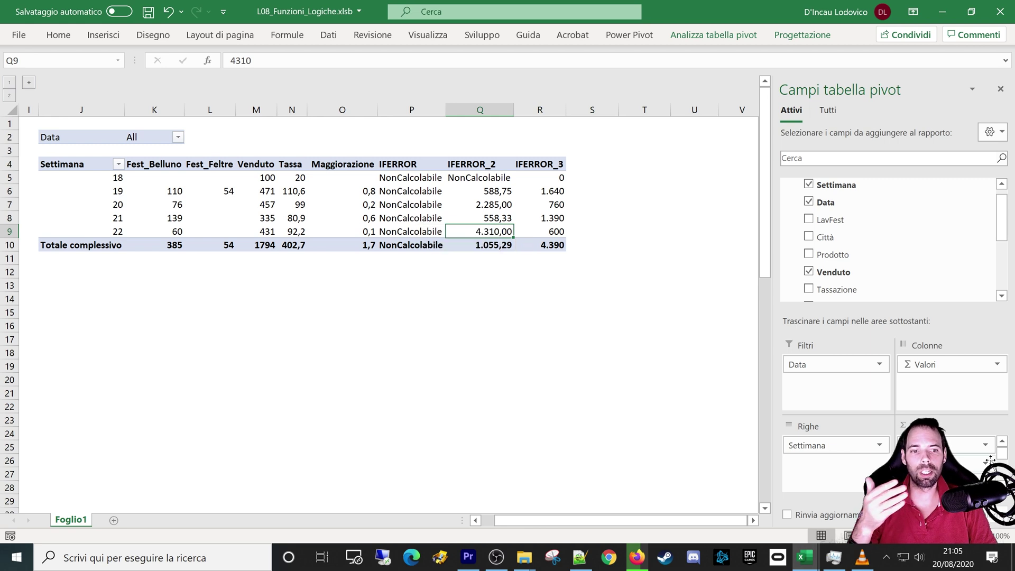
drag(830, 365, 824, 443)
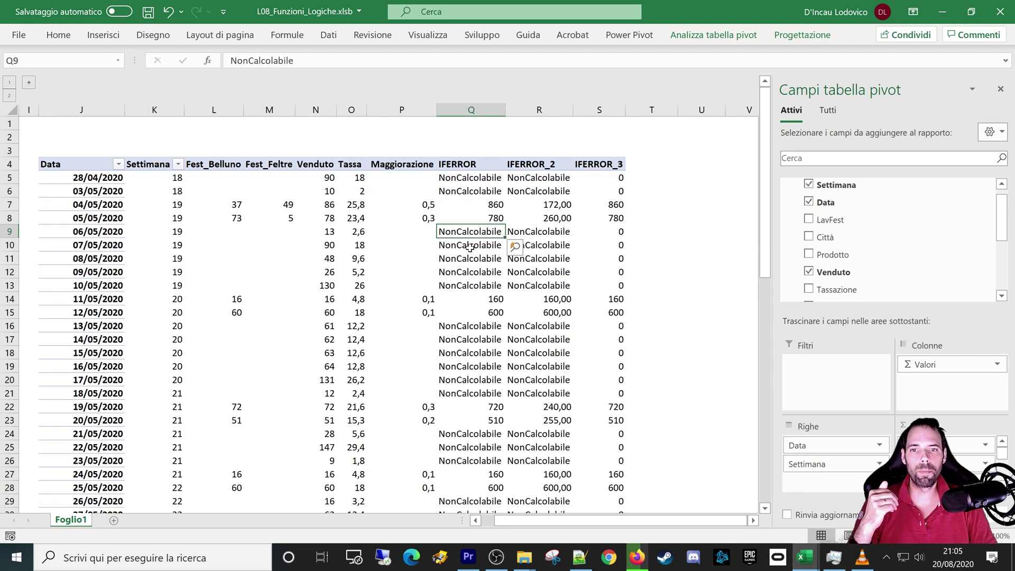
drag(468, 178, 471, 468)
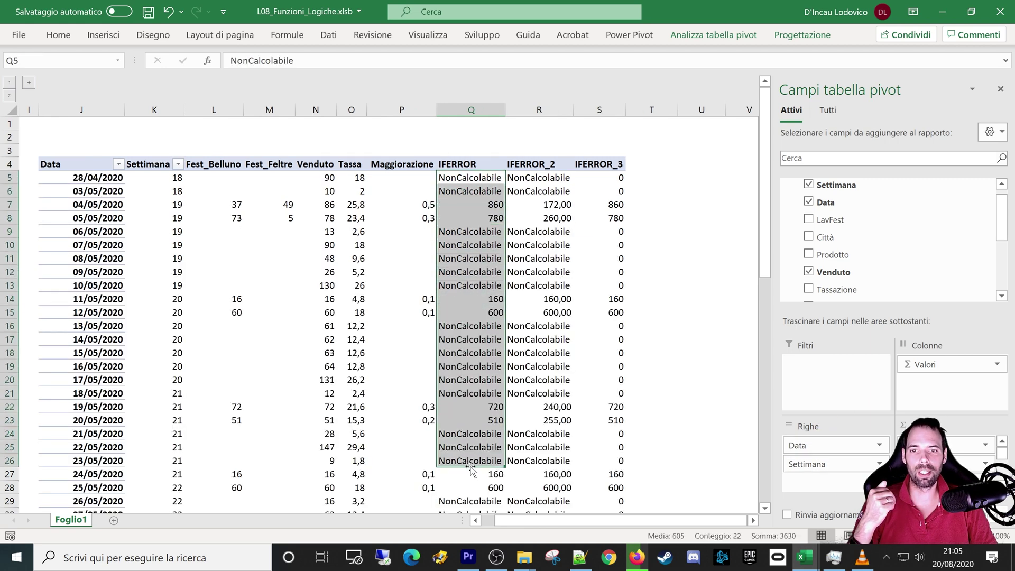
drag(476, 205, 460, 286)
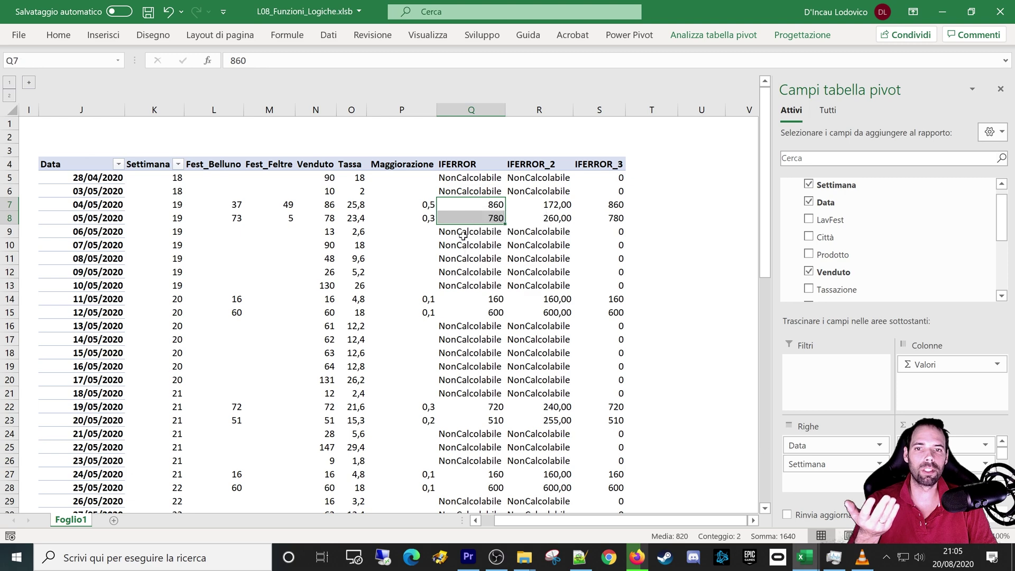
click(456, 247)
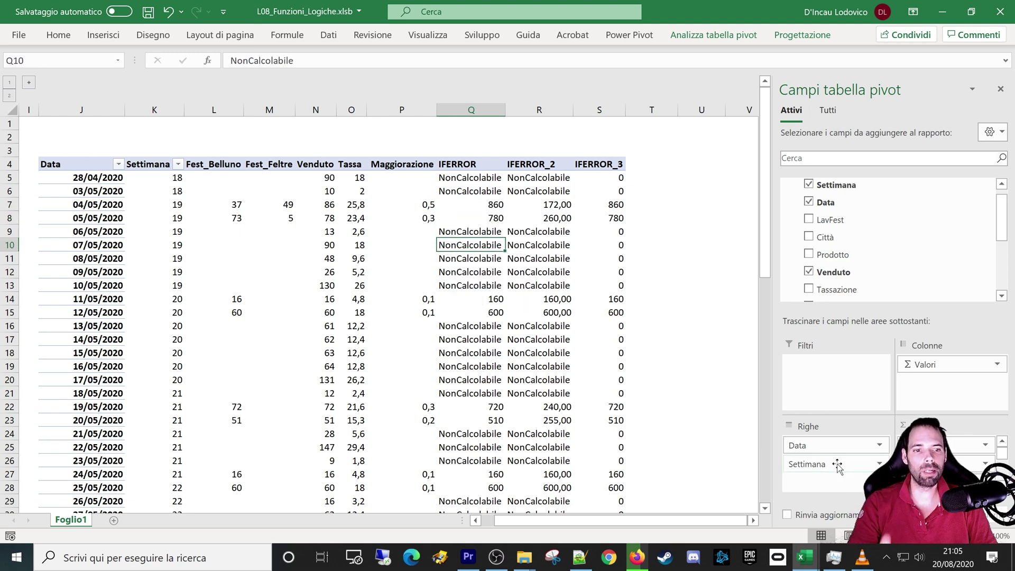
drag(809, 446, 835, 373)
click(410, 191)
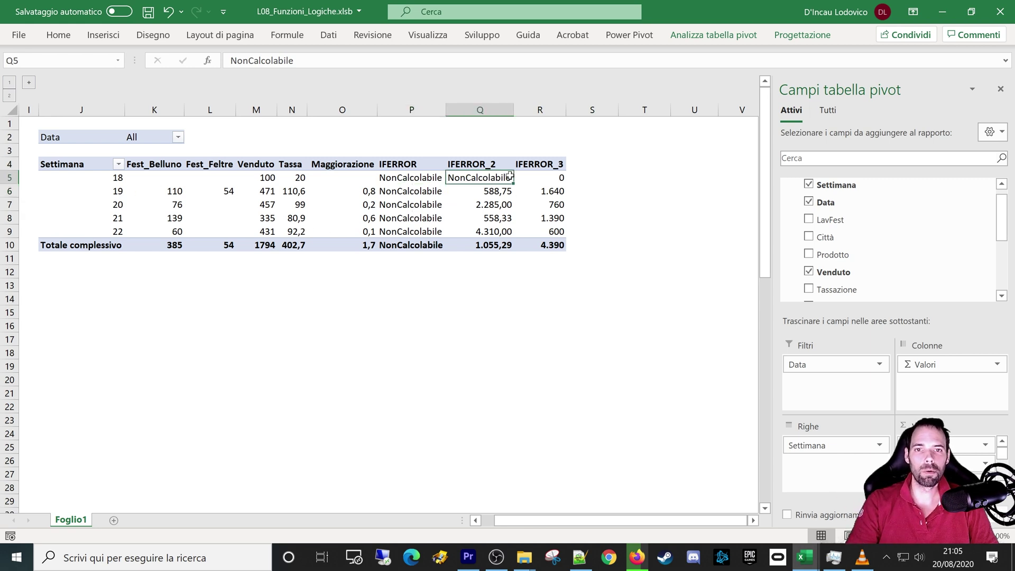
drag(505, 187, 550, 206)
click(489, 191)
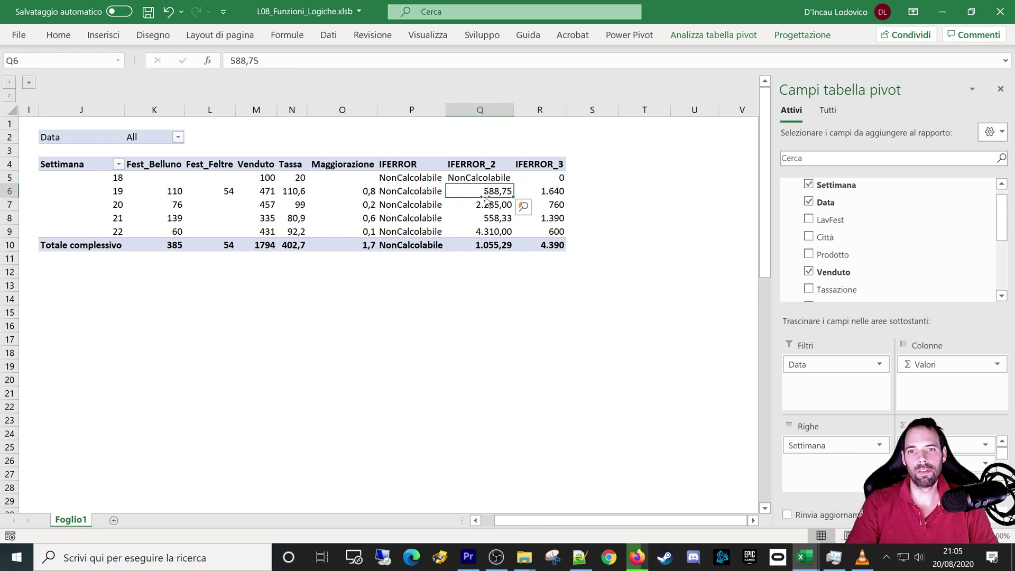
click(486, 176)
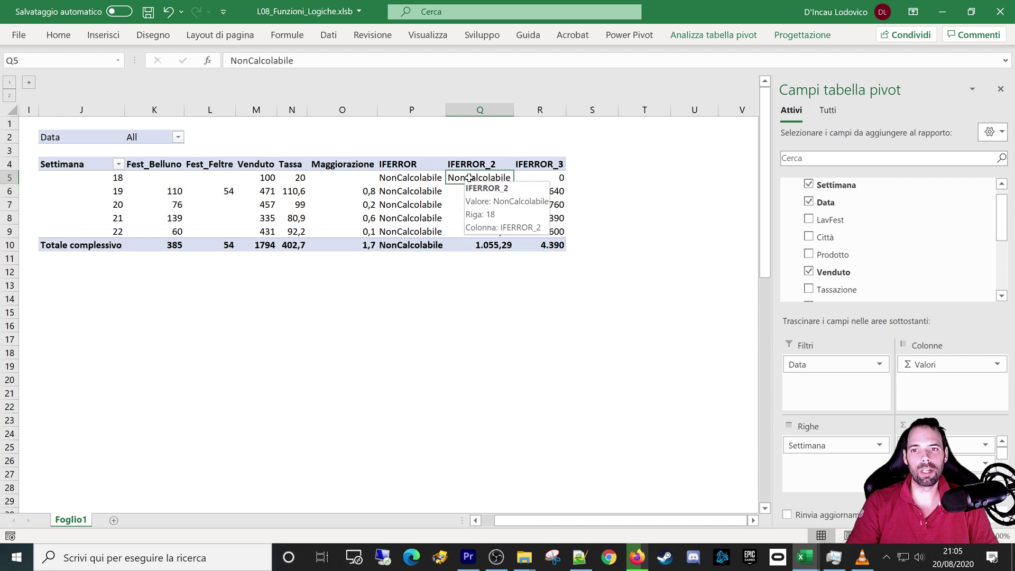
drag(472, 196, 482, 236)
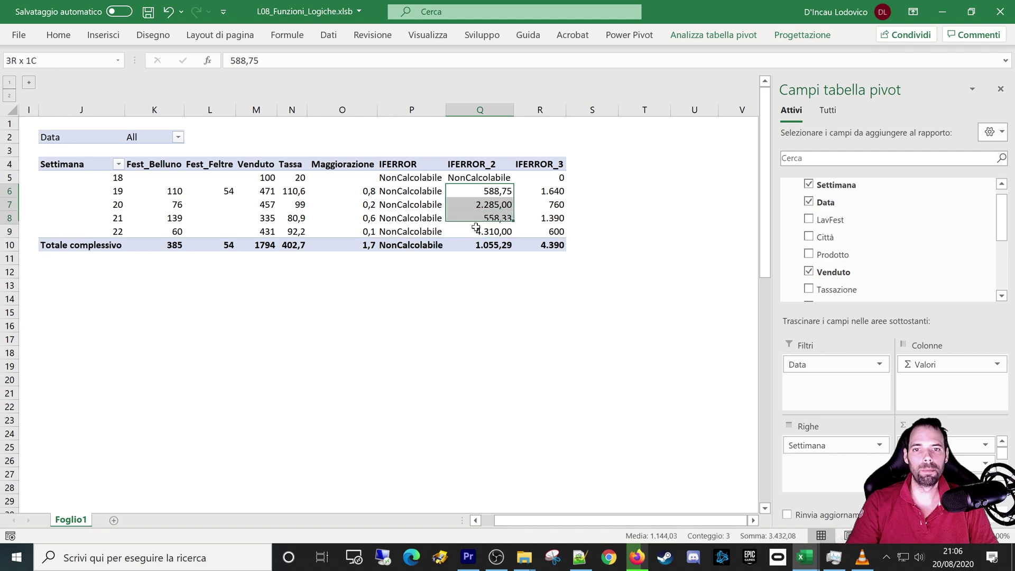
click(485, 195)
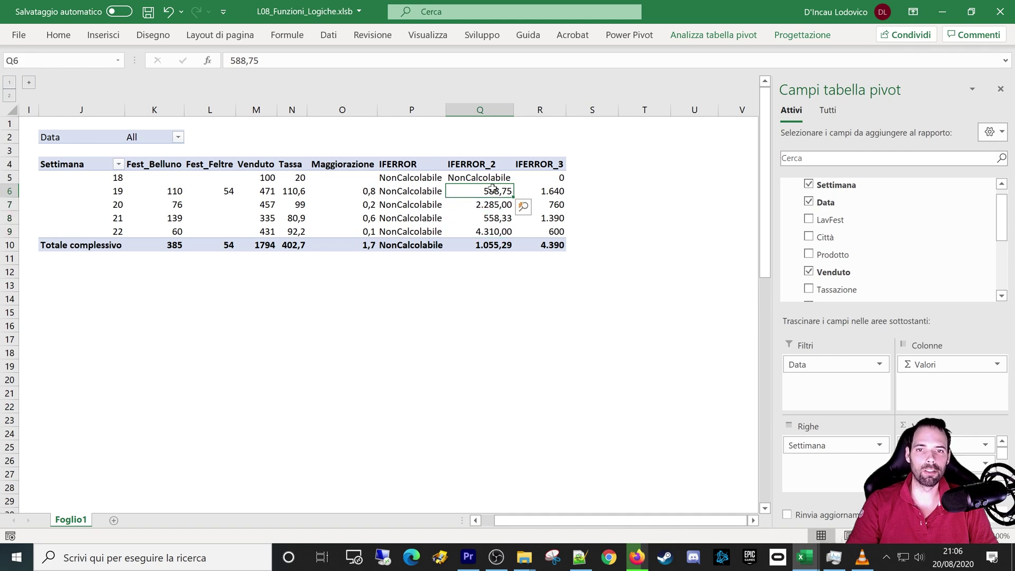
click(634, 42)
click(85, 88)
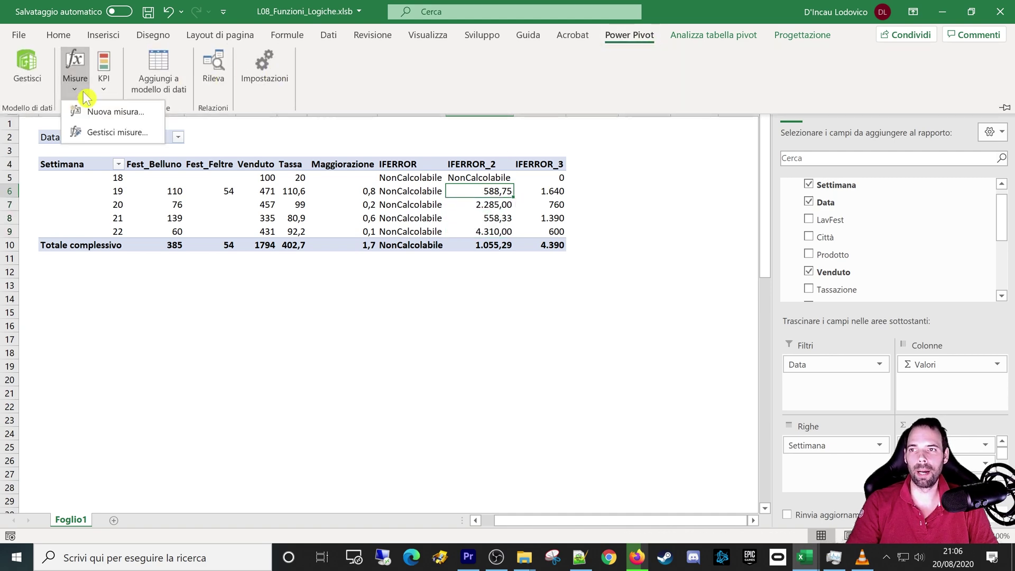
click(109, 132)
double_click(423, 189)
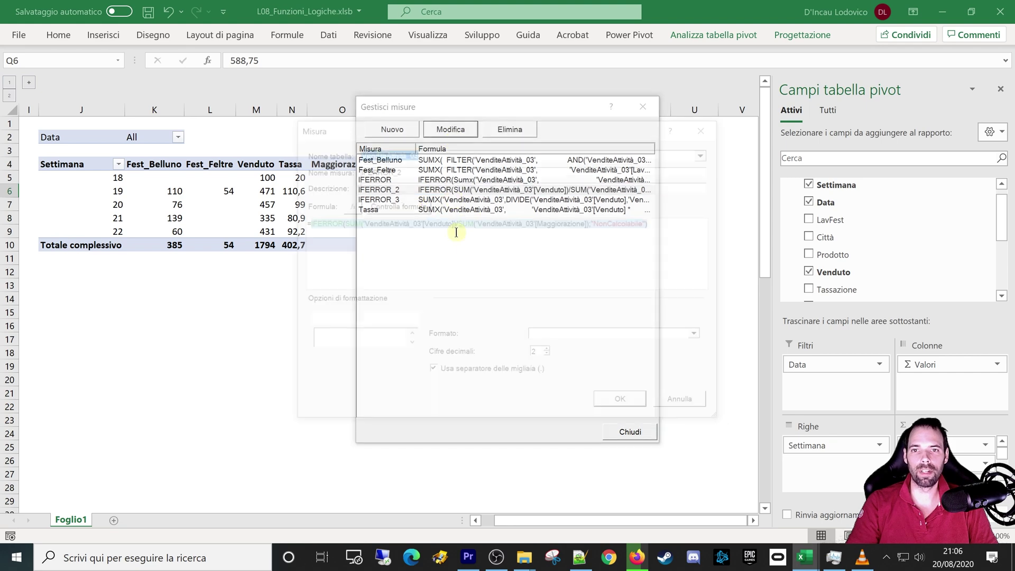
click(570, 255)
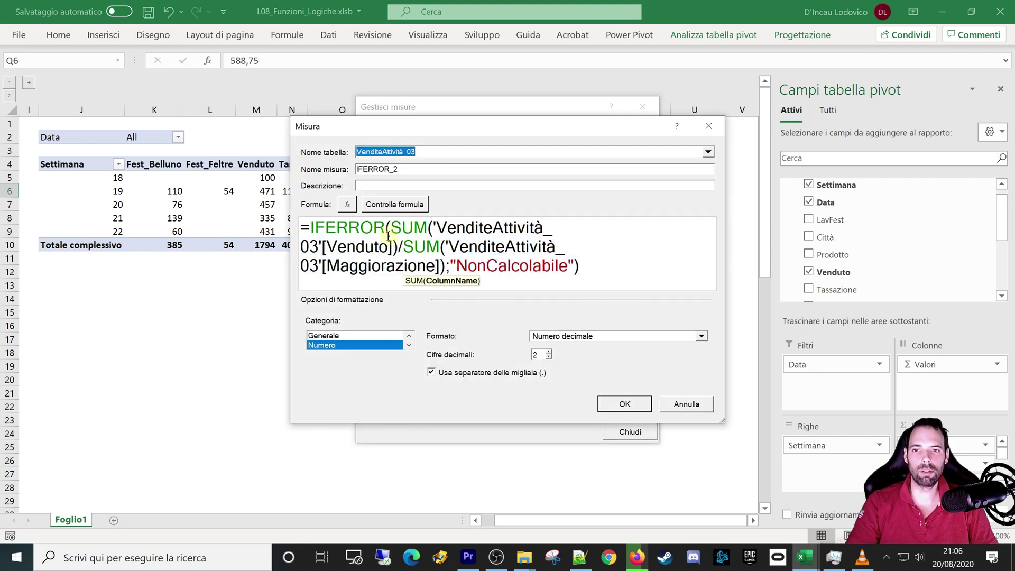
drag(391, 229, 535, 229)
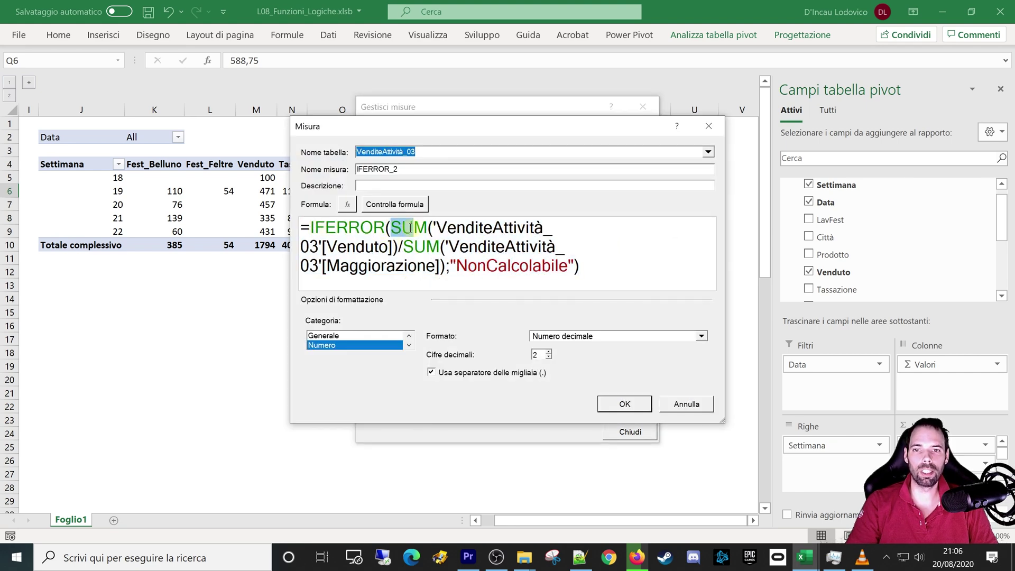
click(343, 248)
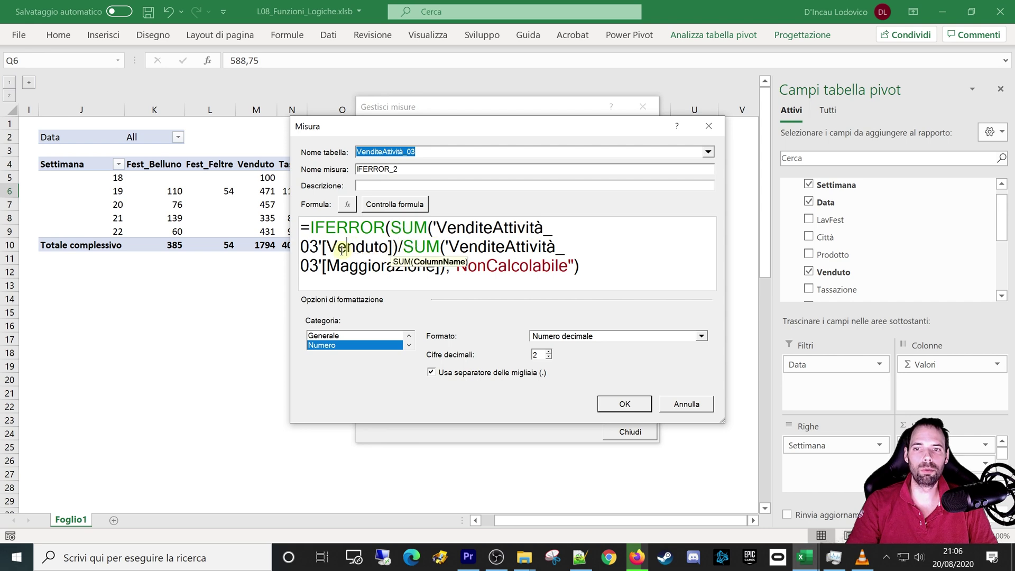
drag(460, 247, 417, 265)
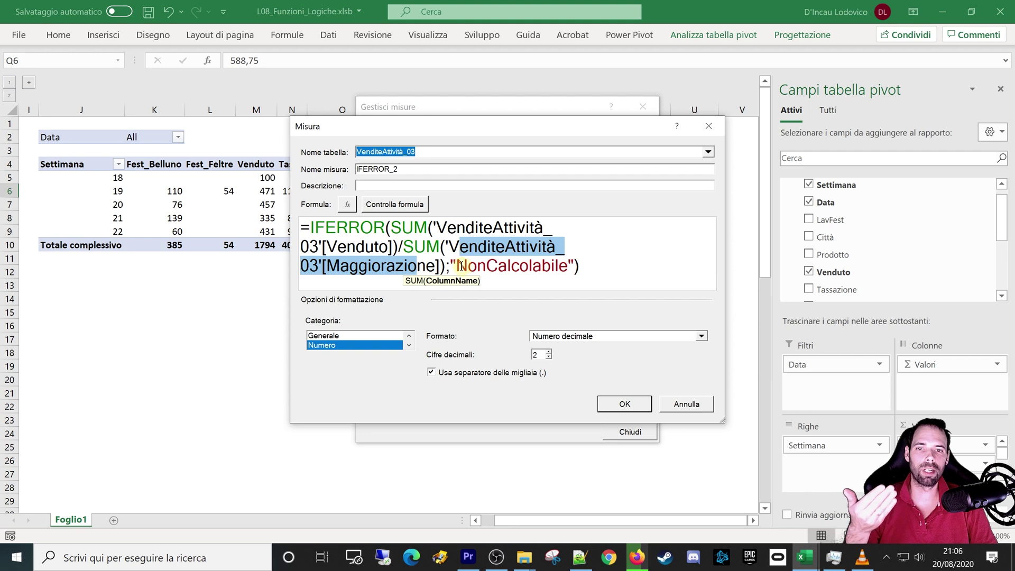
mouse_move(458, 266)
mouse_down()
mouse_move(570, 271)
mouse_move(309, 229)
mouse_up()
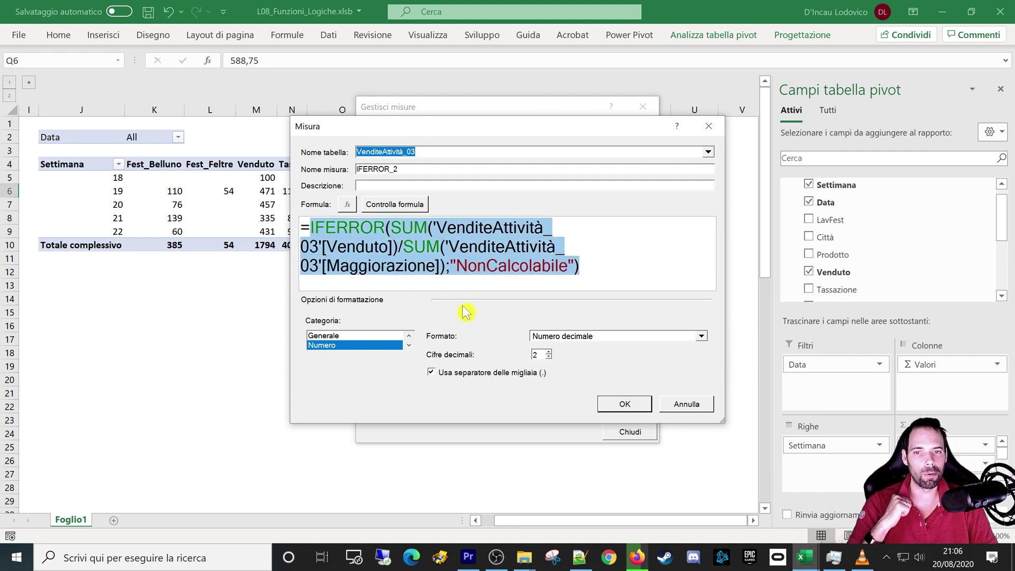
click(687, 407)
Close the measures list and compare week 18–20 Venduto, Maggiorazione and IFERROR_2 values.
click(635, 432)
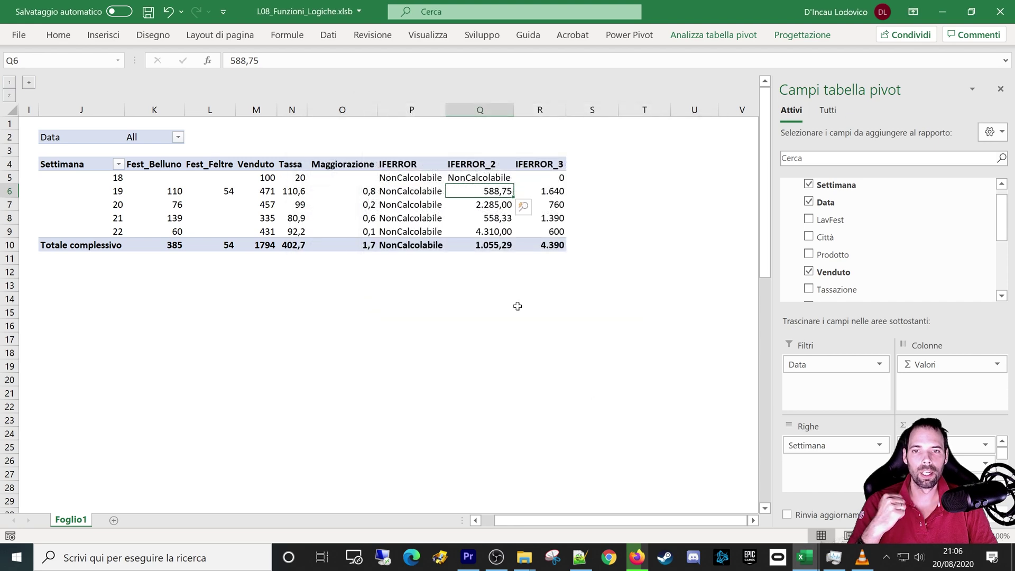
click(263, 196)
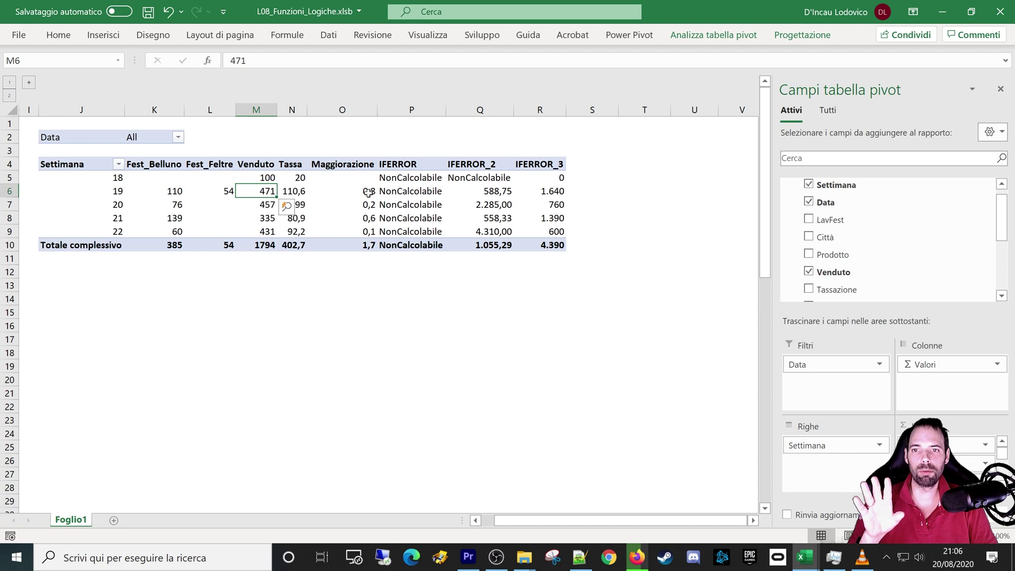
click(368, 193)
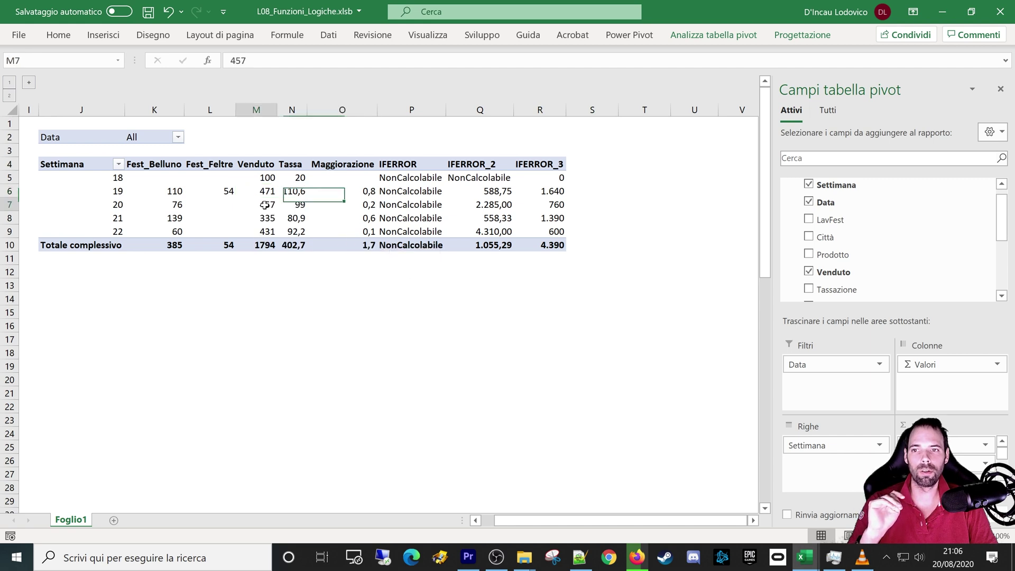
click(365, 205)
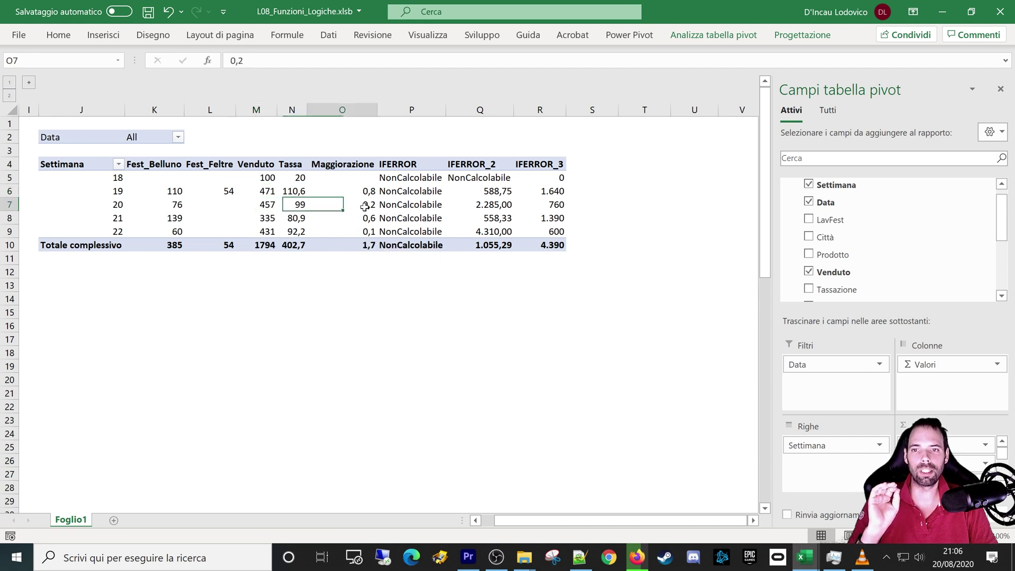
click(264, 178)
click(357, 177)
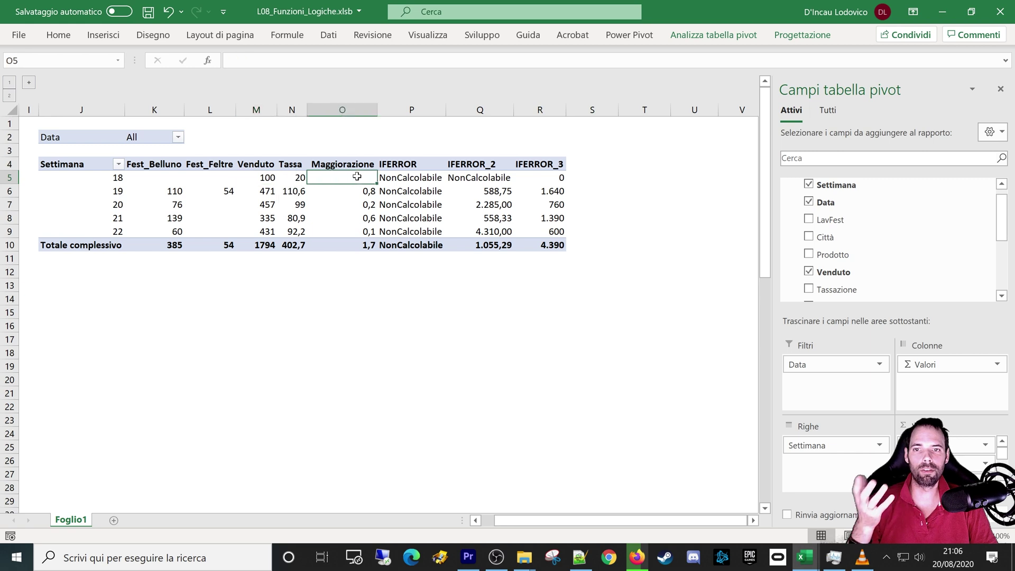
click(477, 179)
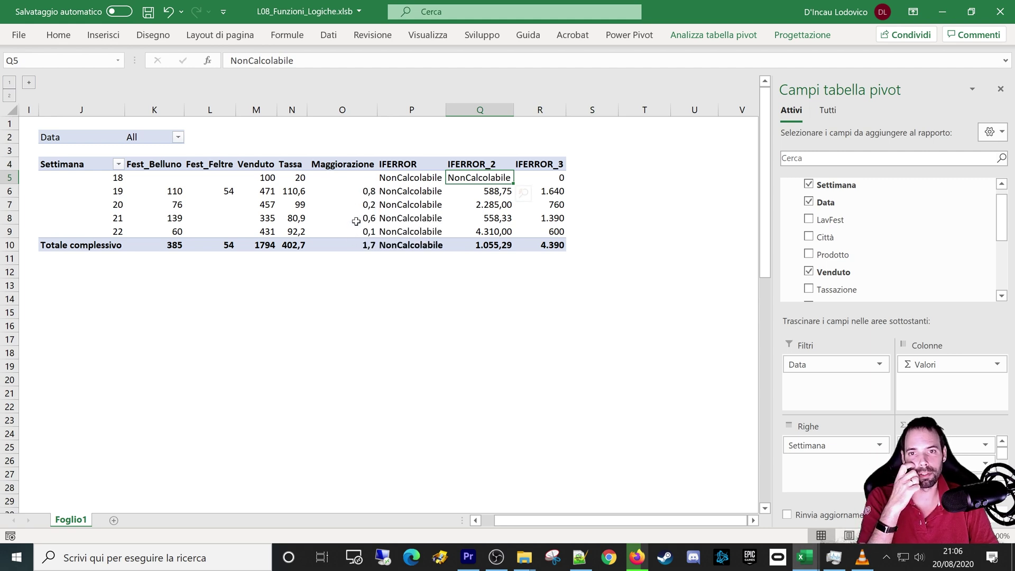
Review IFERROR_2 results for weeks 18–22, then drag Data back into the rows.
drag(479, 178, 484, 231)
drag(485, 191, 488, 235)
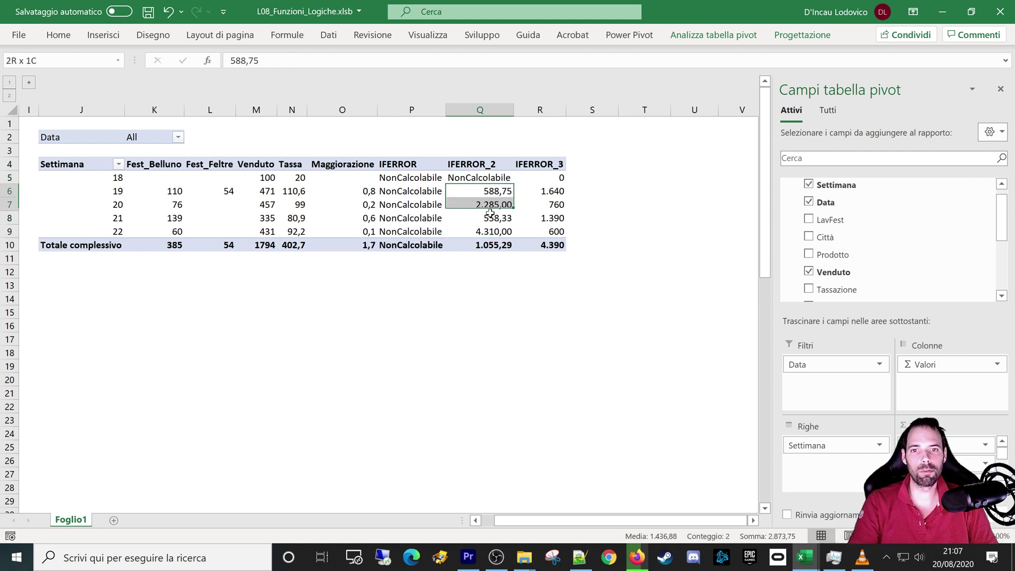
click(485, 179)
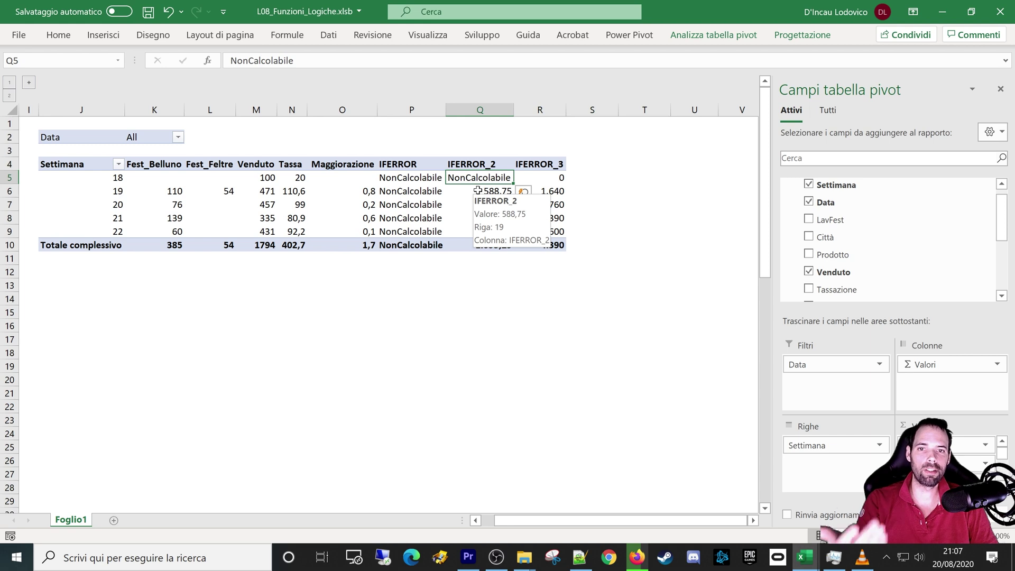
drag(479, 191, 467, 228)
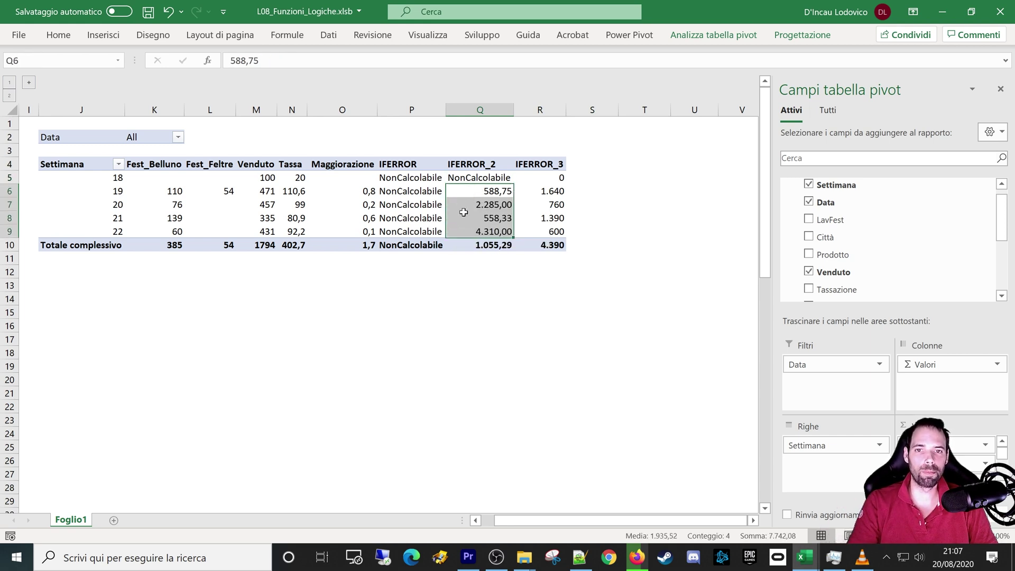
click(360, 192)
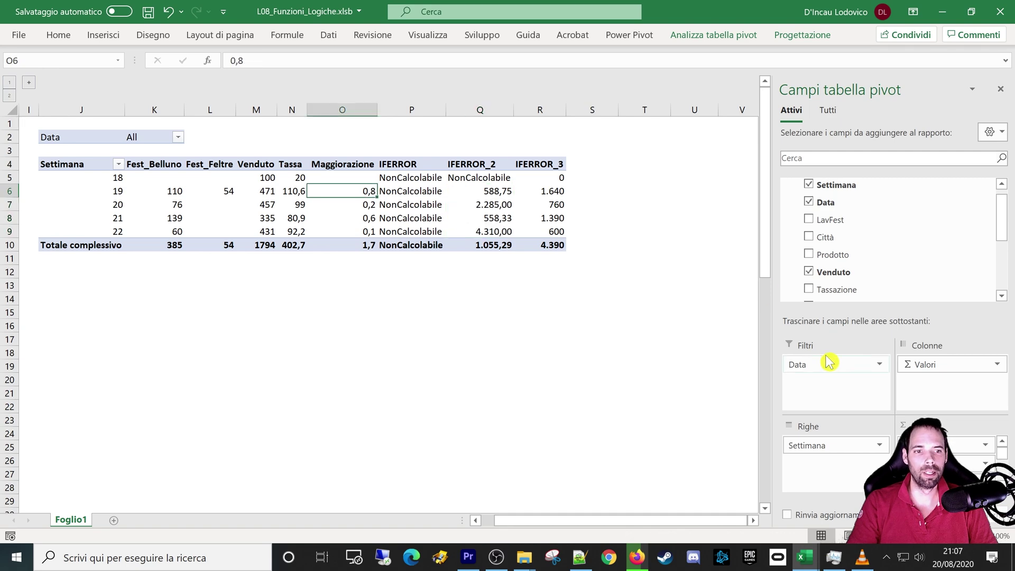
drag(822, 365, 817, 442)
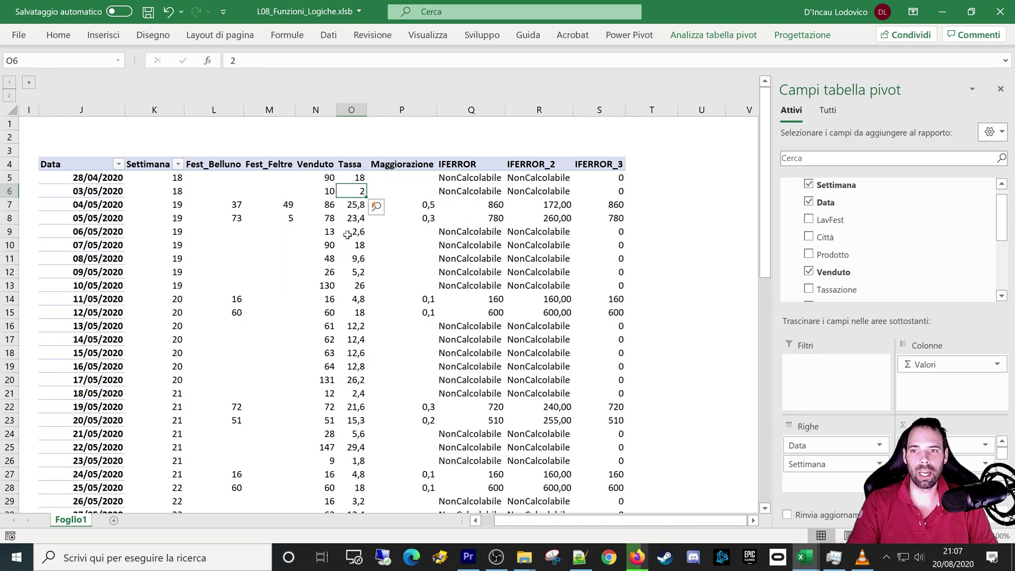
Review week 19's daily Venduto and Maggiorazione values, then drag Data back into Filtri.
drag(331, 206, 320, 281)
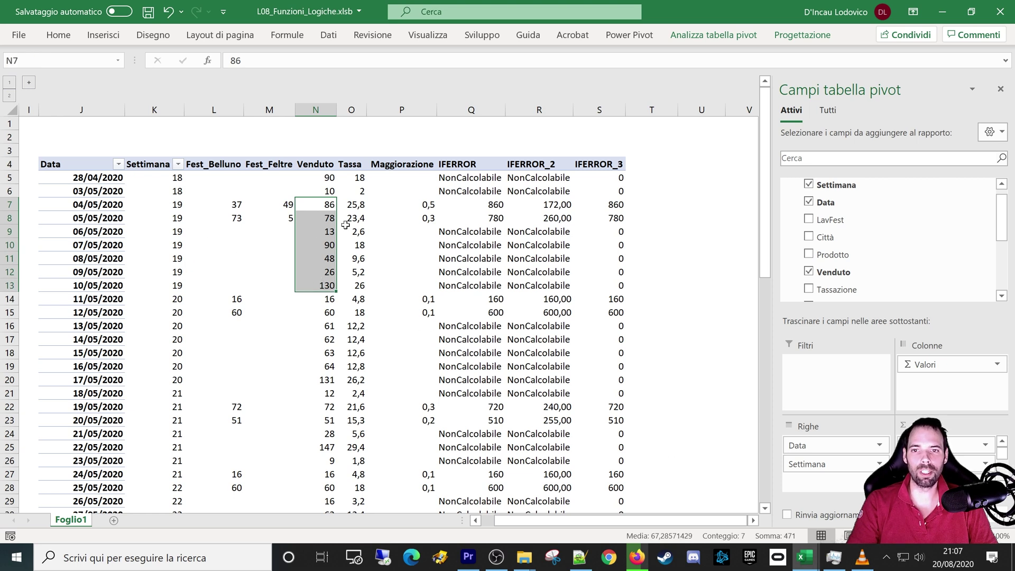
mouse_move(427, 206)
mouse_down()
mouse_move(423, 218)
mouse_move(117, 217)
mouse_up()
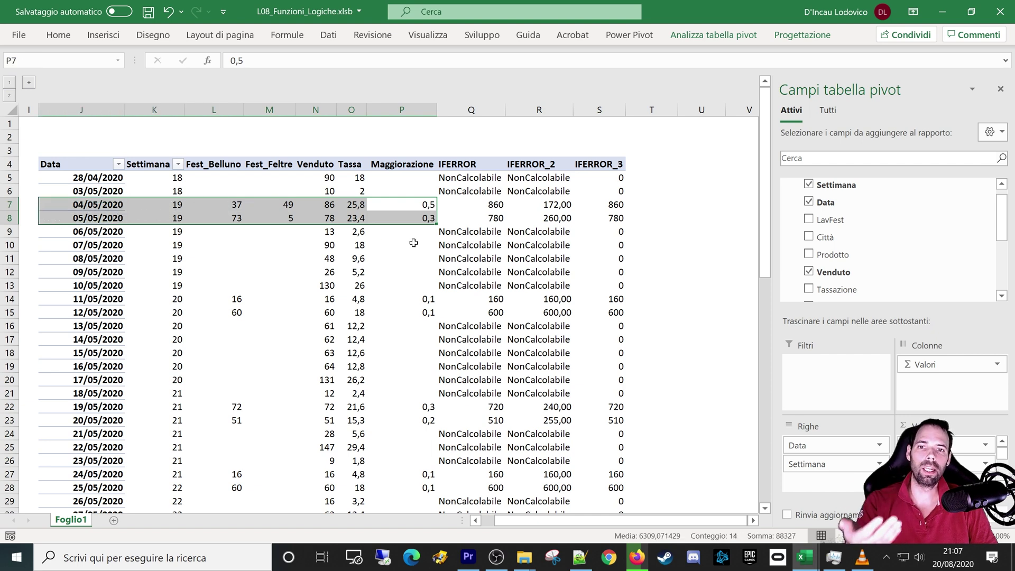
drag(417, 233, 406, 280)
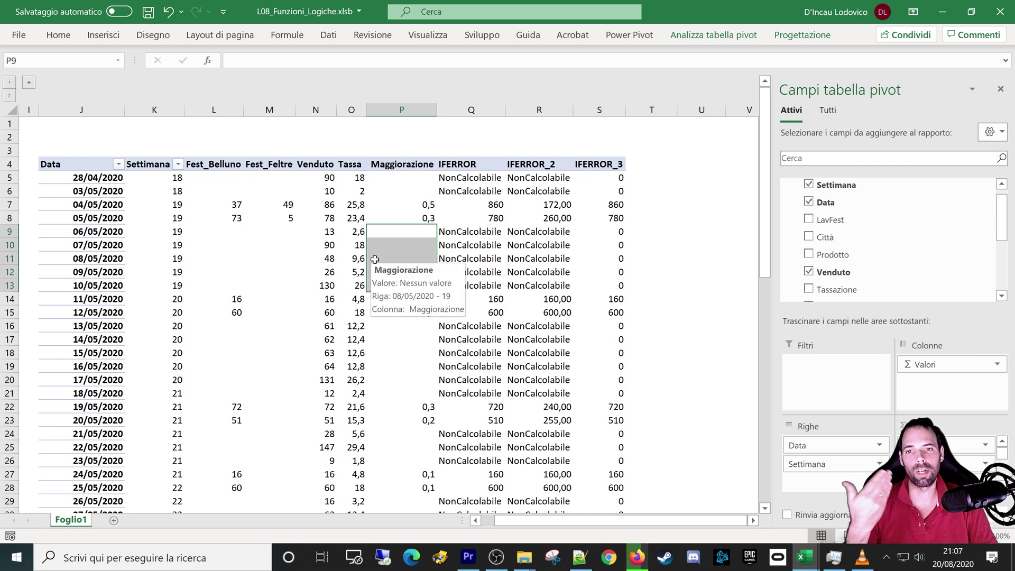
click(407, 205)
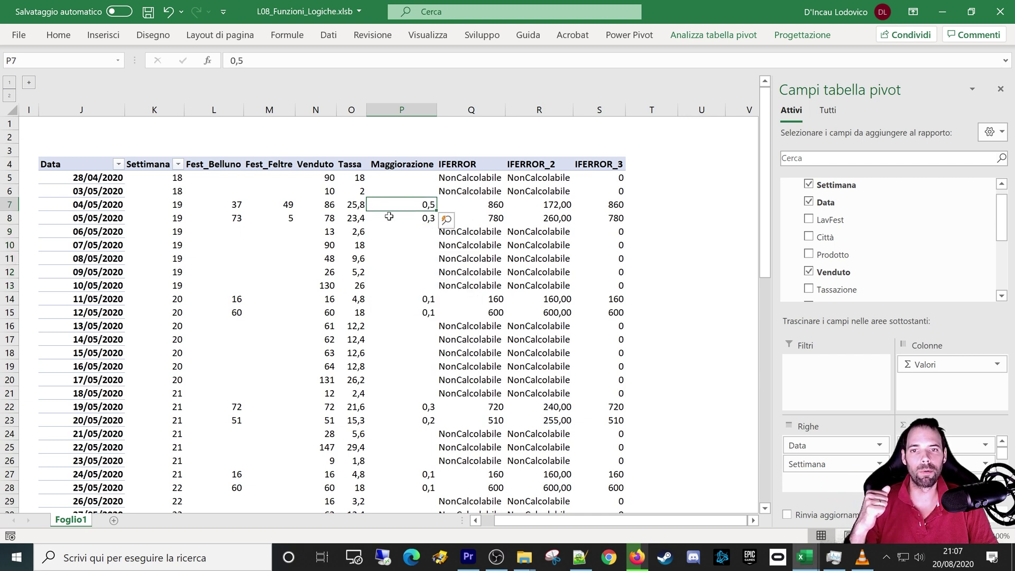
mouse_move(804, 445)
mouse_down()
mouse_move(823, 394)
mouse_move(814, 391)
mouse_up()
click(480, 195)
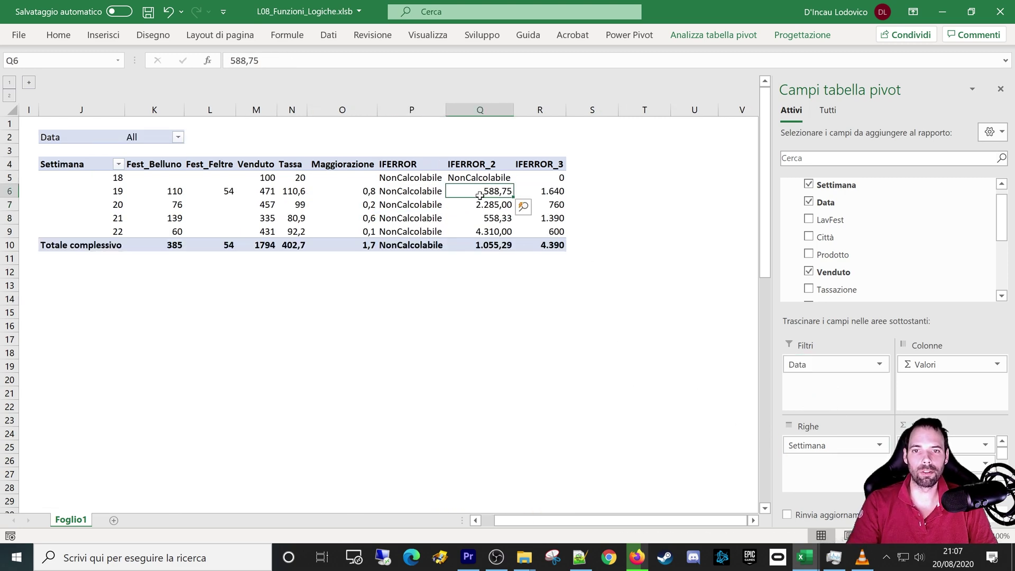
click(551, 161)
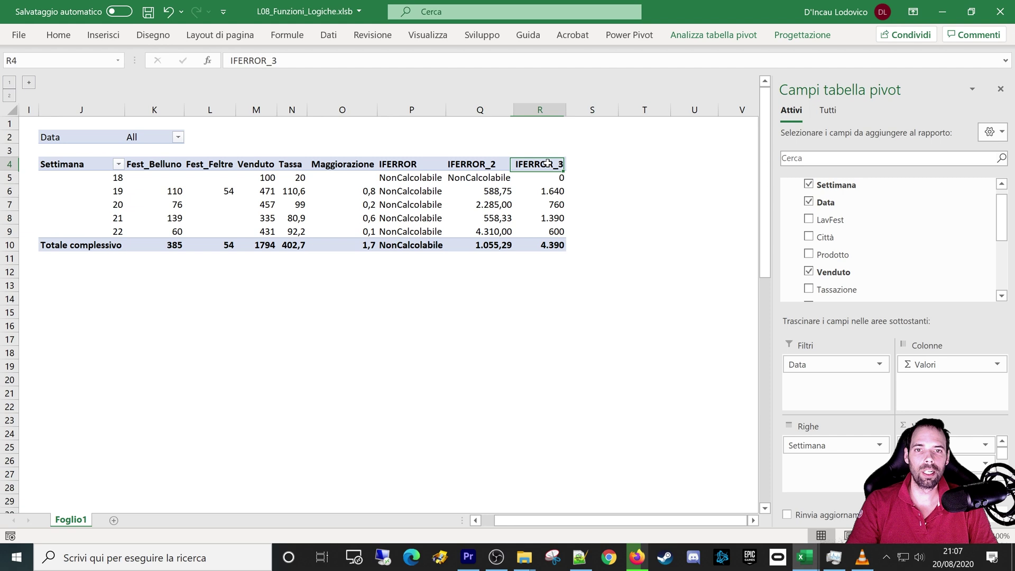
click(540, 191)
click(539, 231)
click(539, 191)
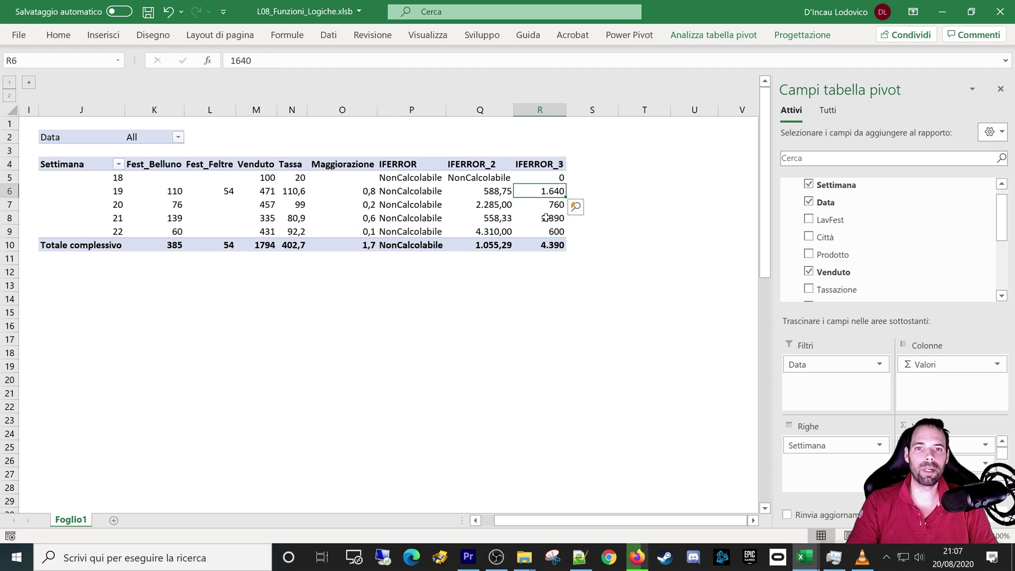
click(630, 35)
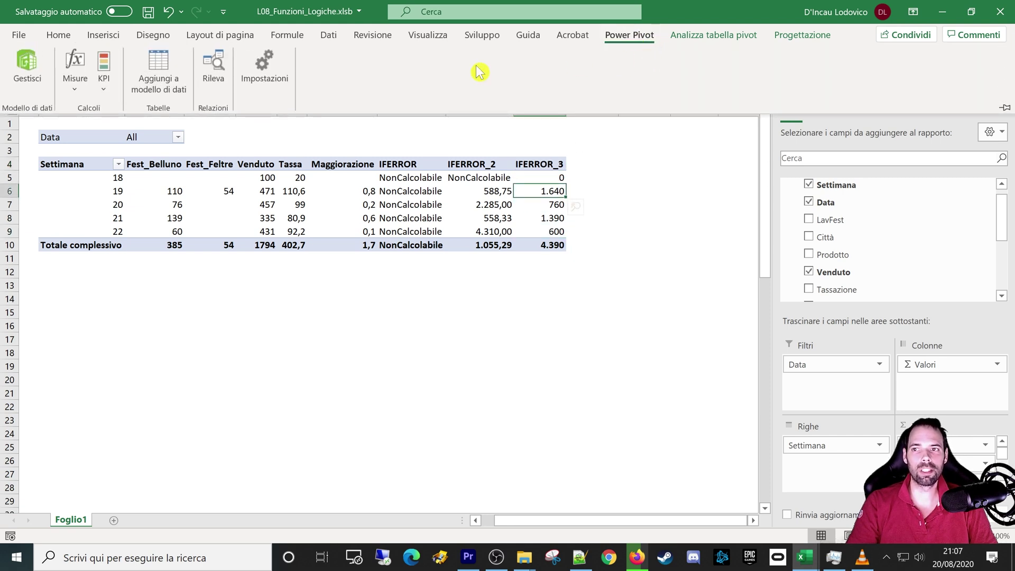
click(71, 94)
click(95, 130)
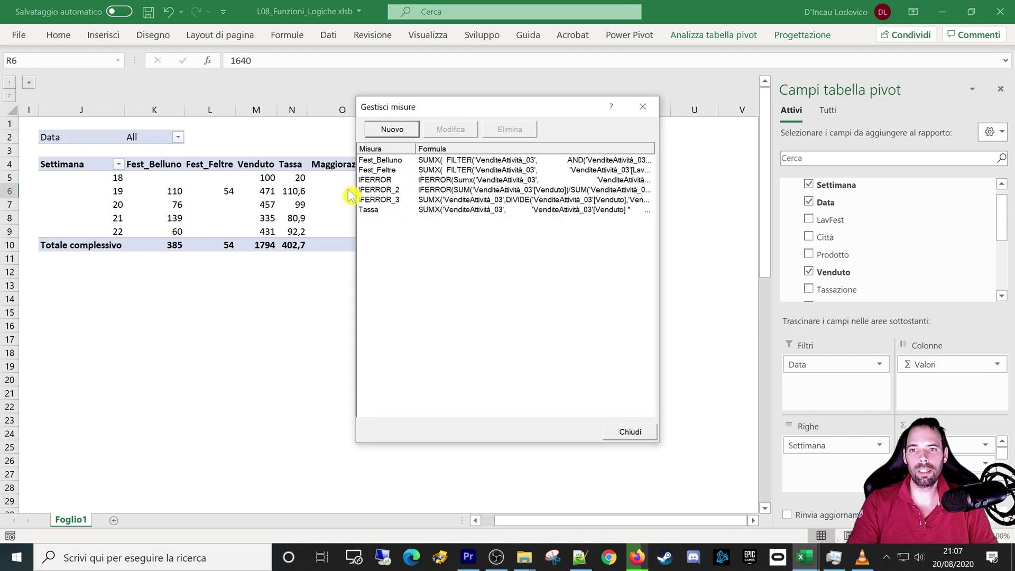
click(382, 201)
click(451, 130)
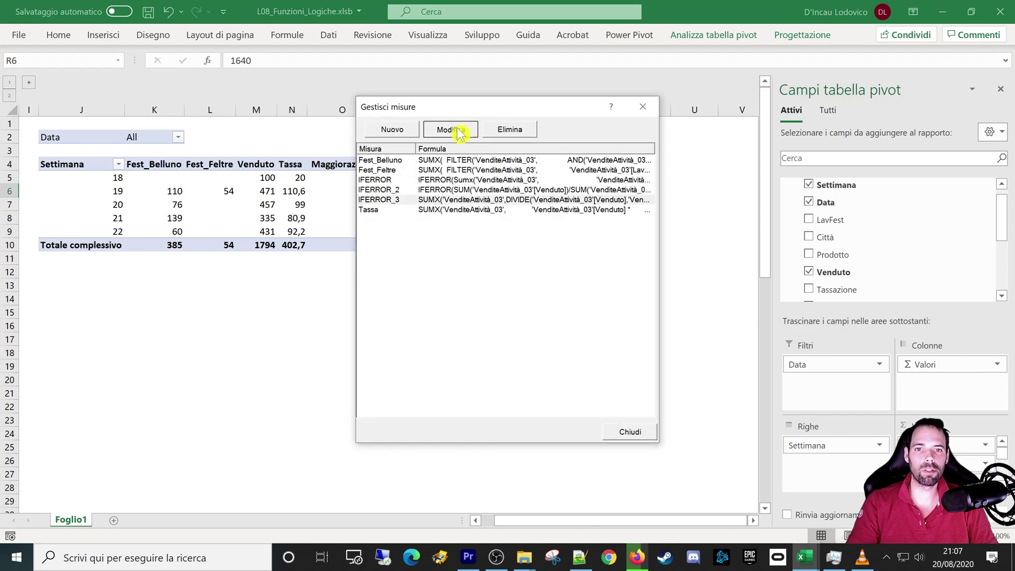
ctrl+scroll(450, 251, up, 2)
ctrl+scroll(450, 251, up, 2)
ctrl+scroll(450, 252, up, 1)
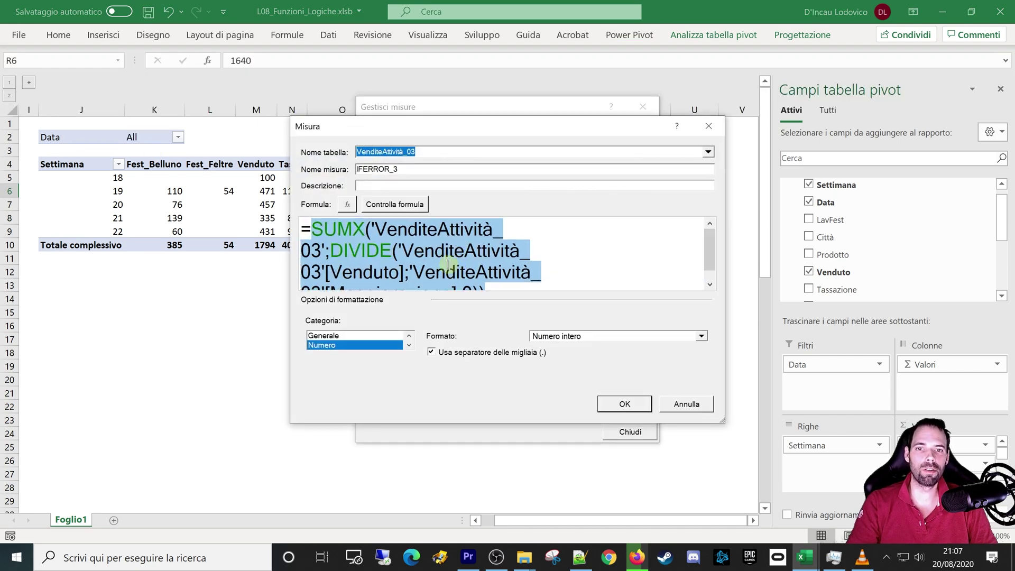
drag(722, 423, 709, 474)
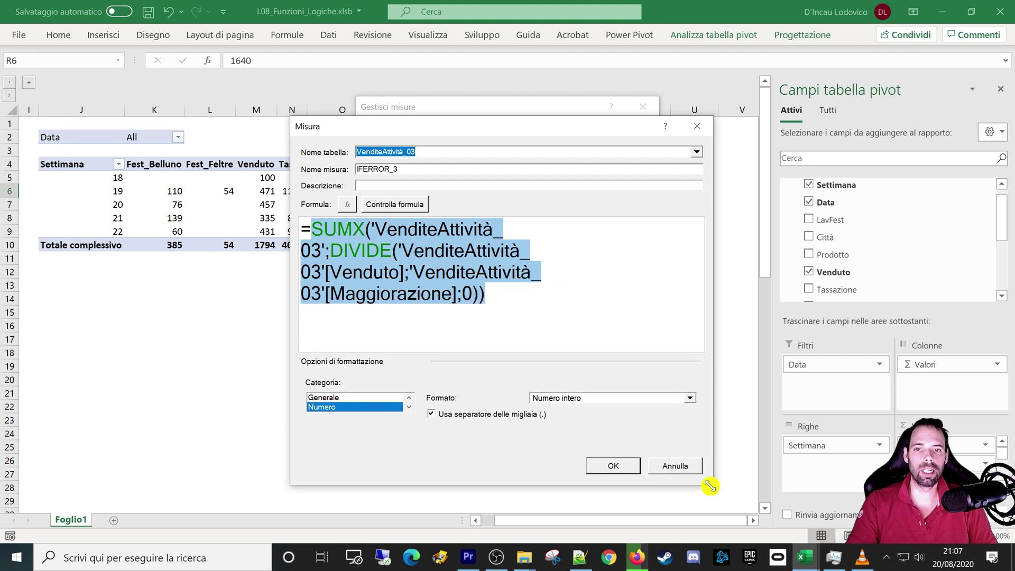
click(480, 294)
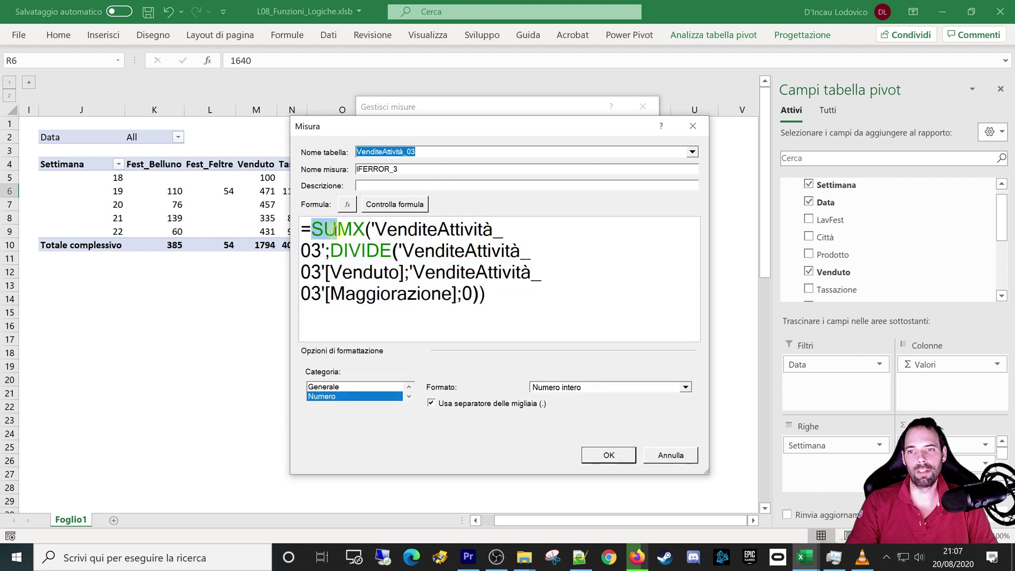
mouse_move(316, 232)
mouse_down()
mouse_move(500, 228)
mouse_move(327, 248)
mouse_up()
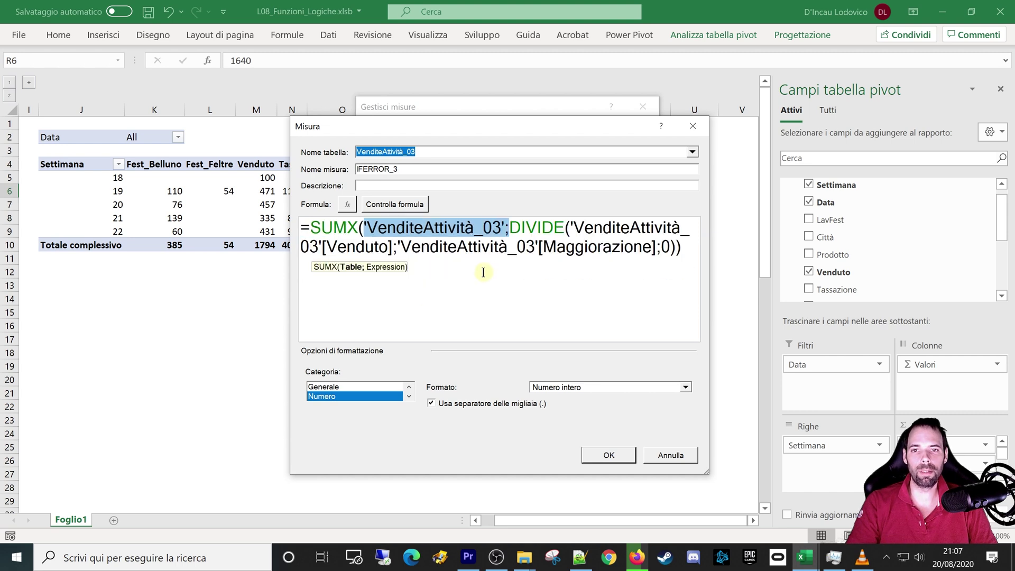
drag(509, 231, 565, 233)
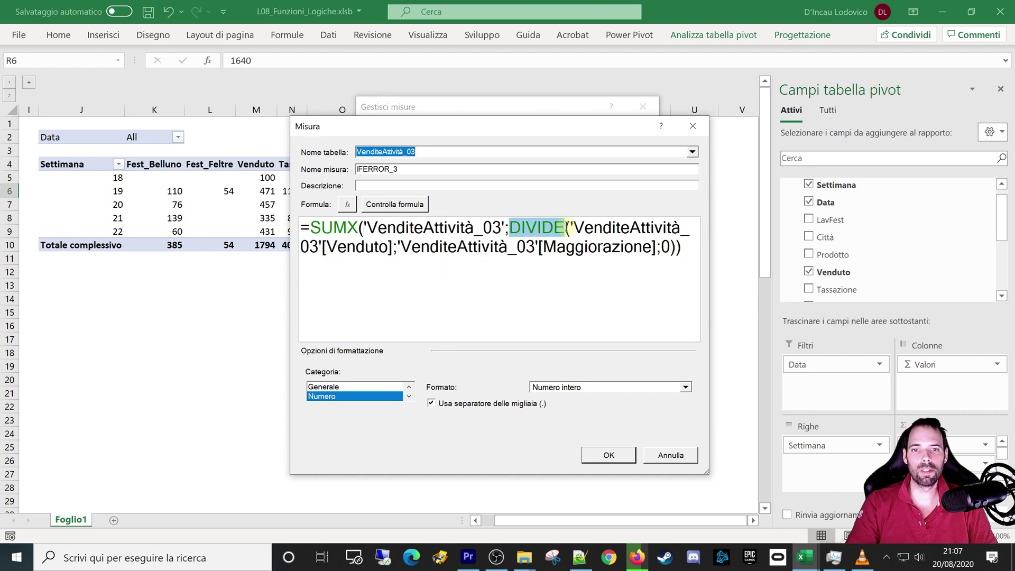
mouse_move(570, 228)
mouse_down()
mouse_move(647, 230)
mouse_move(397, 247)
mouse_up()
click(396, 247)
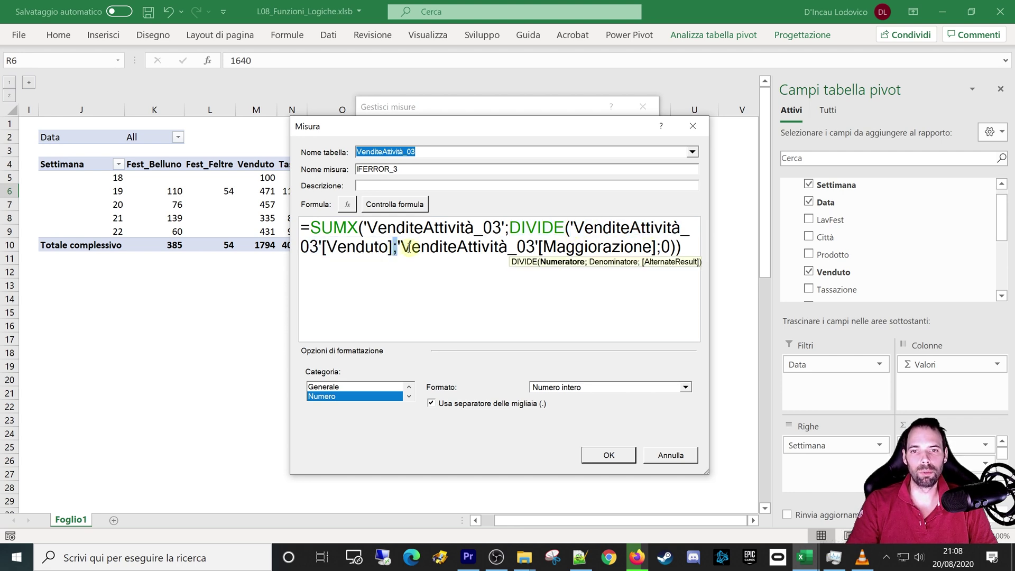
drag(546, 247, 618, 247)
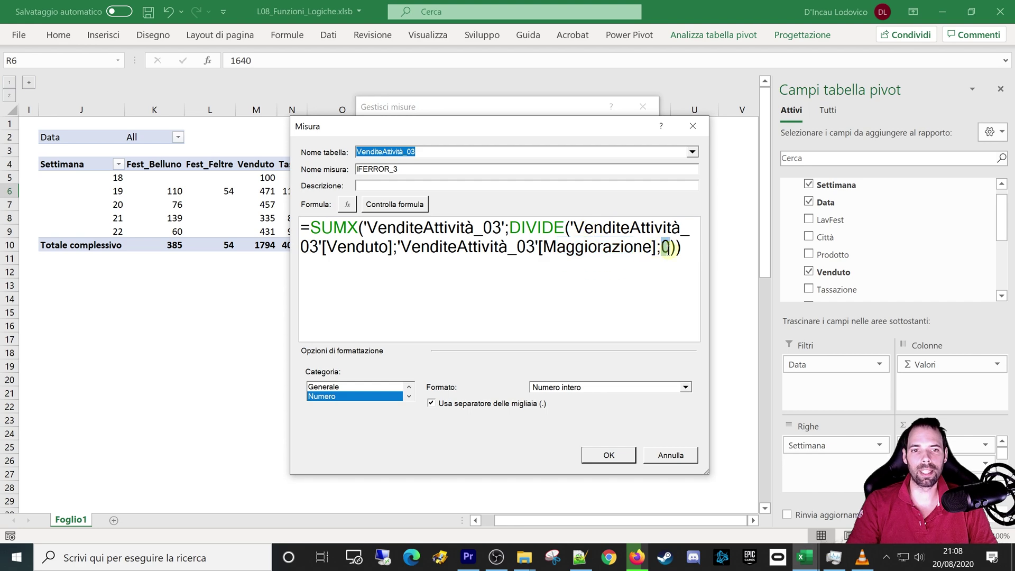
click(693, 458)
click(629, 432)
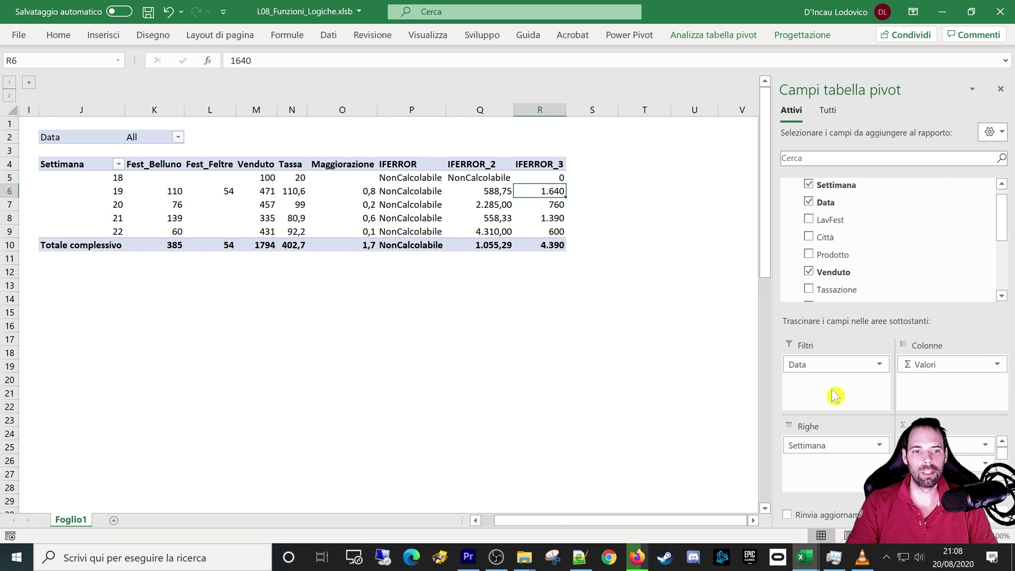
drag(825, 365, 795, 429)
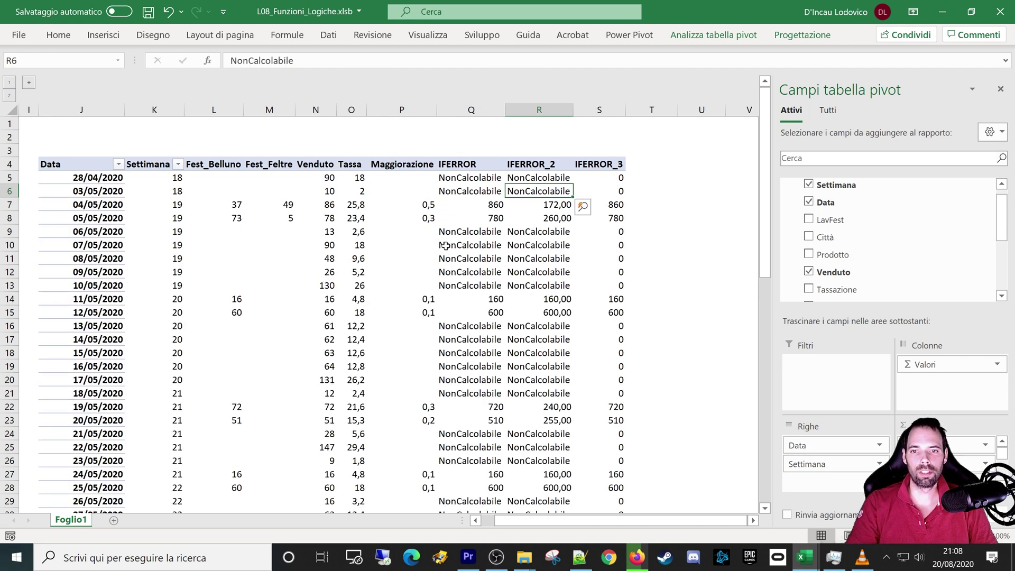
click(478, 242)
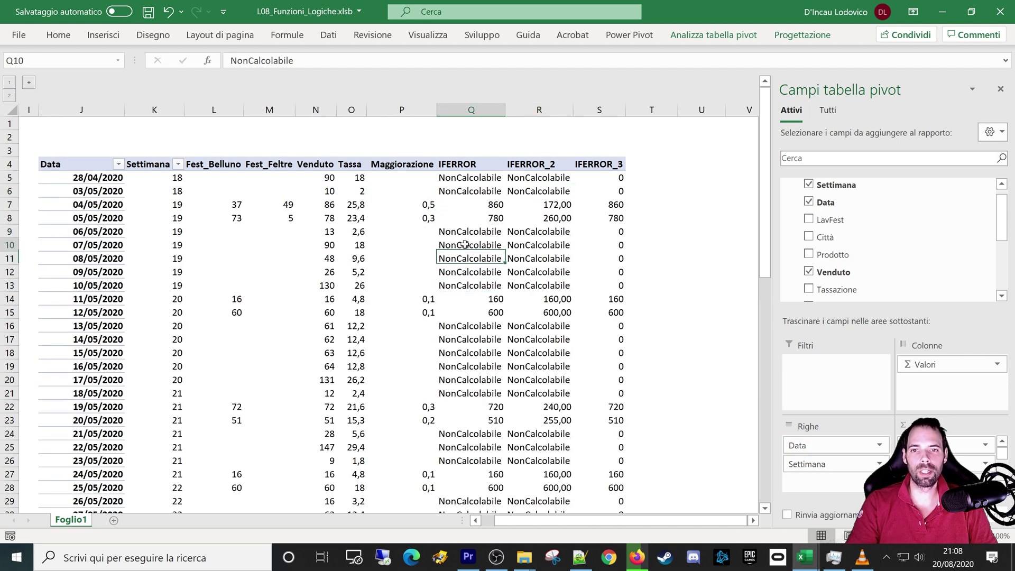
click(317, 242)
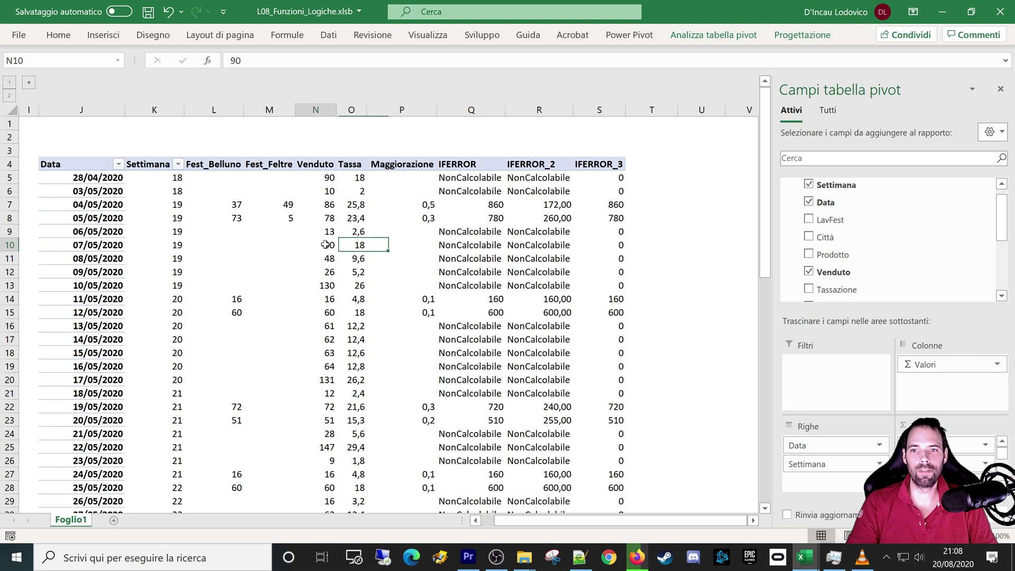
click(408, 243)
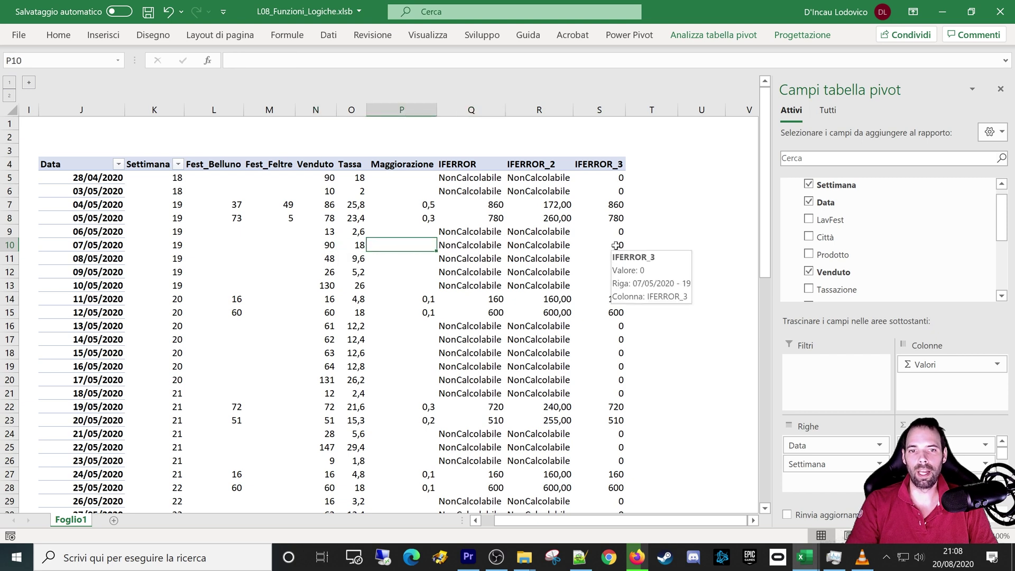
click(615, 246)
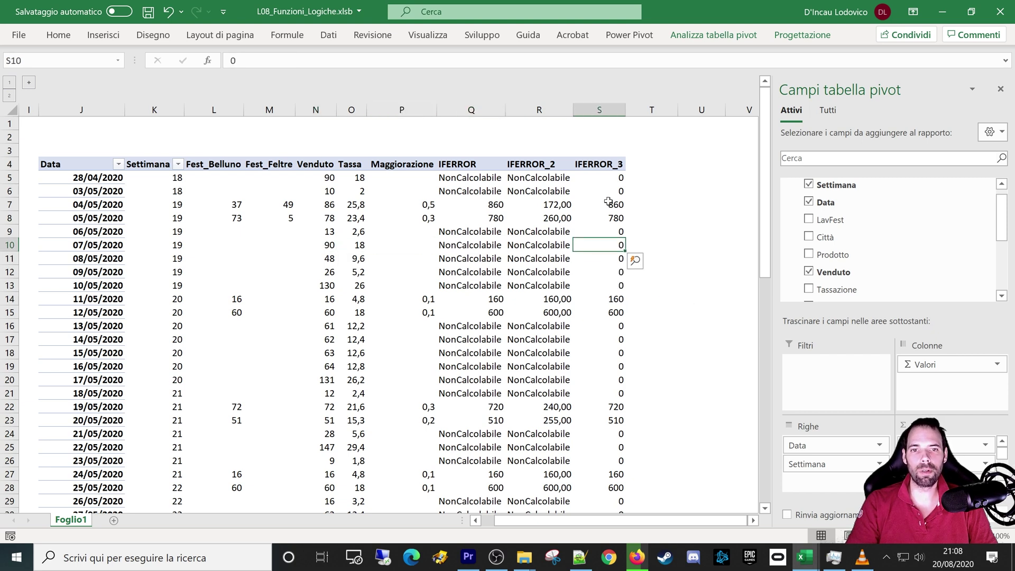
drag(609, 202, 612, 233)
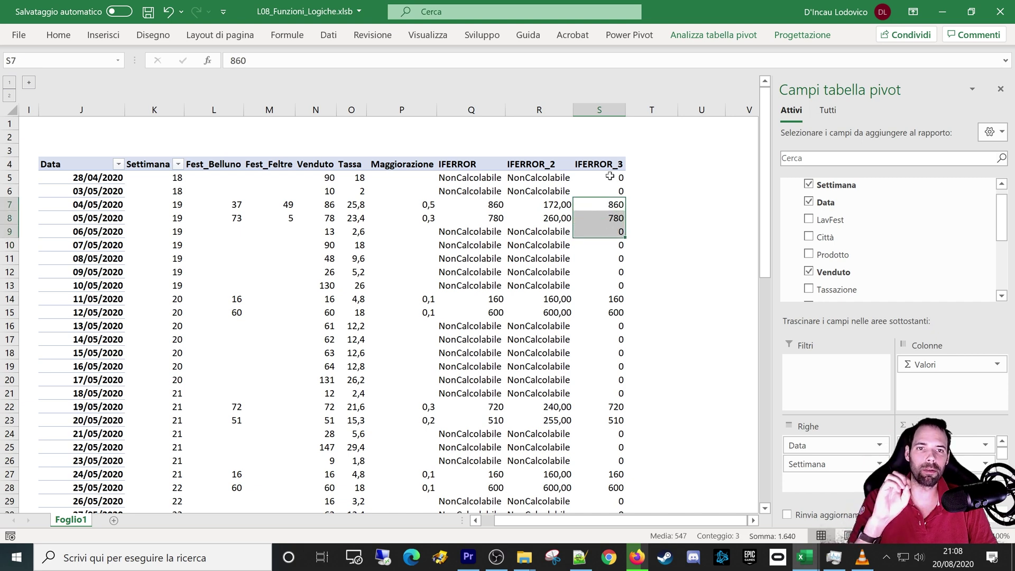
drag(610, 176, 586, 276)
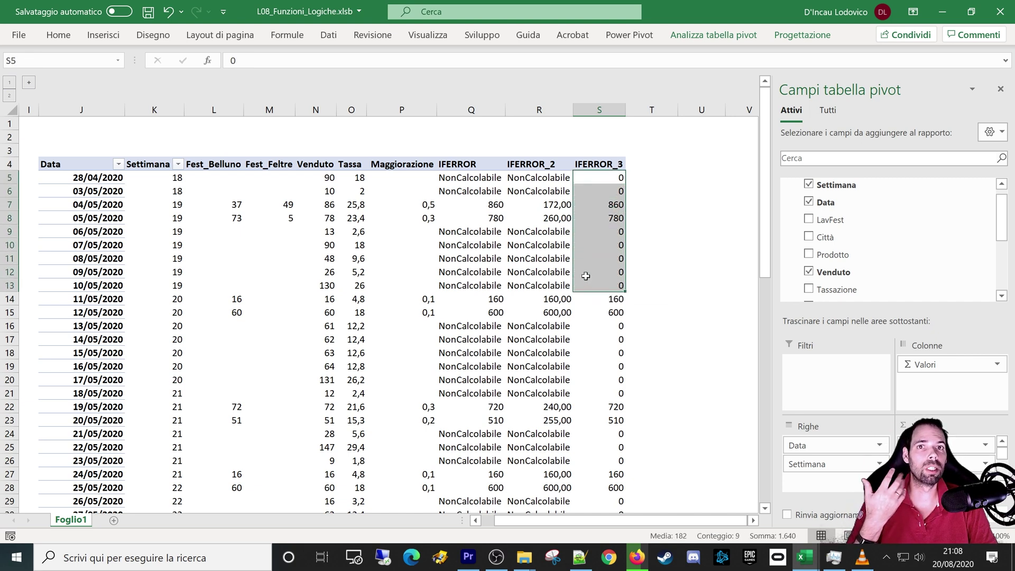
mouse_move(603, 205)
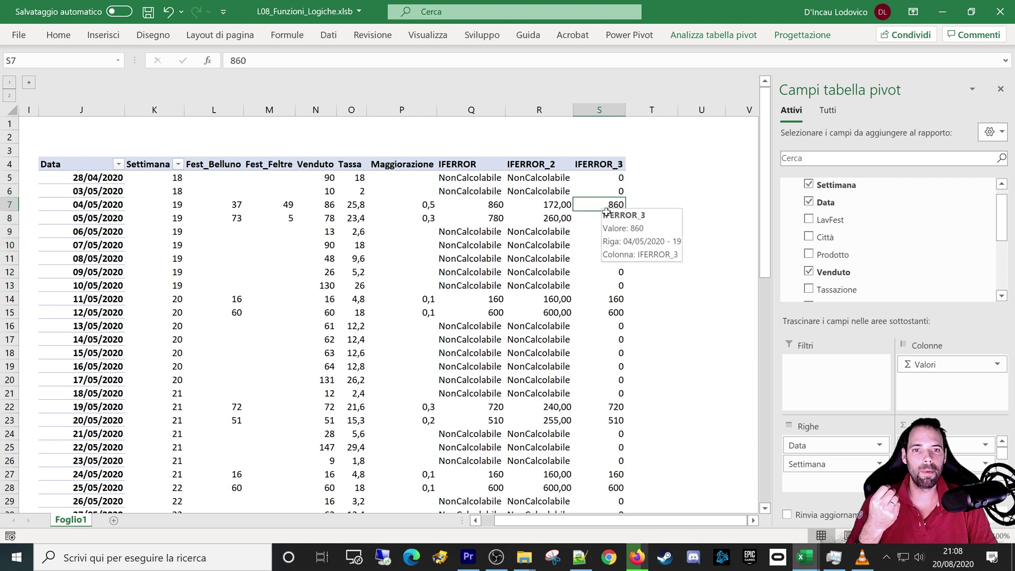
drag(608, 204, 608, 218)
drag(825, 445, 830, 378)
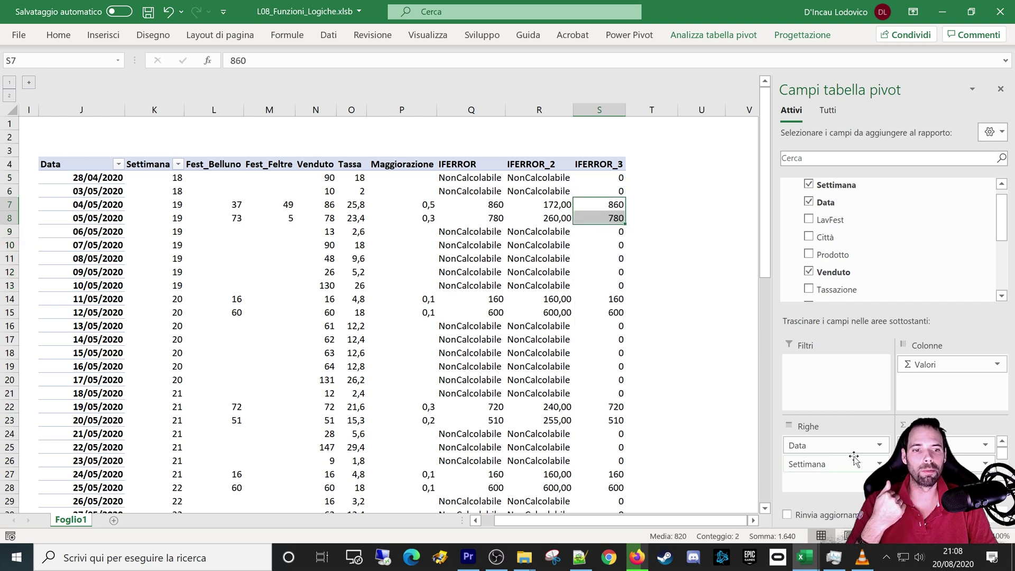
click(550, 191)
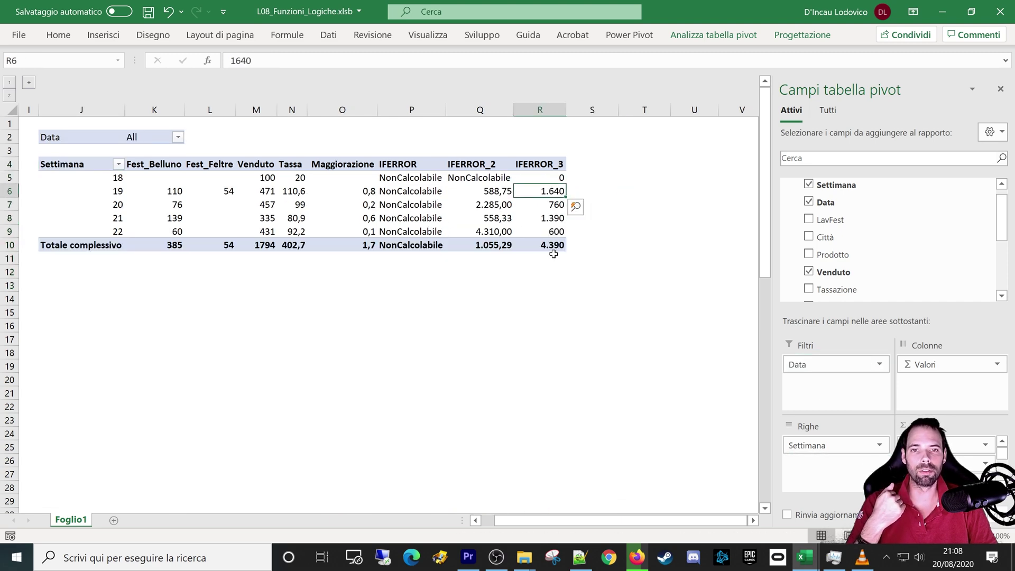
drag(825, 369, 824, 441)
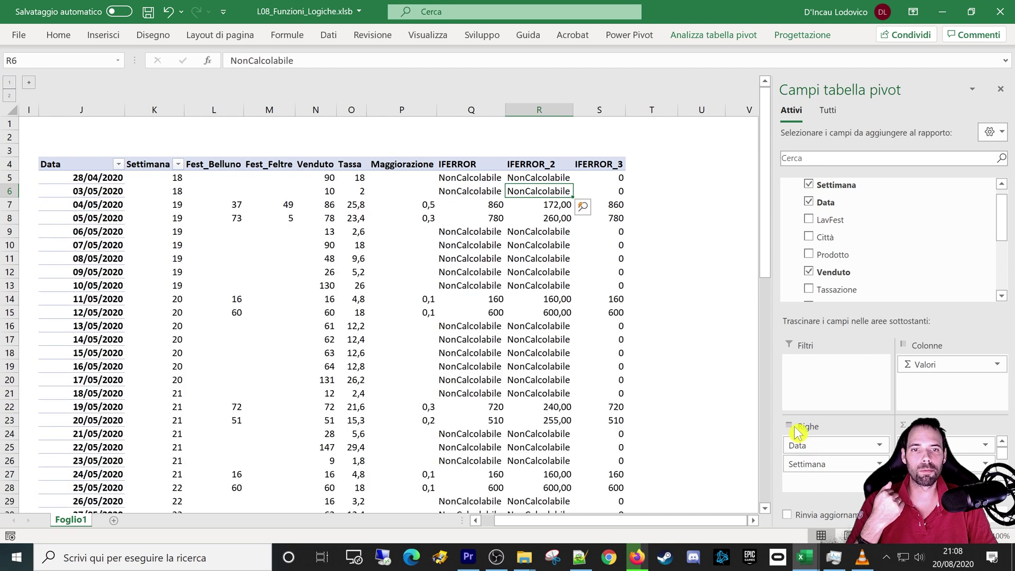
click(619, 247)
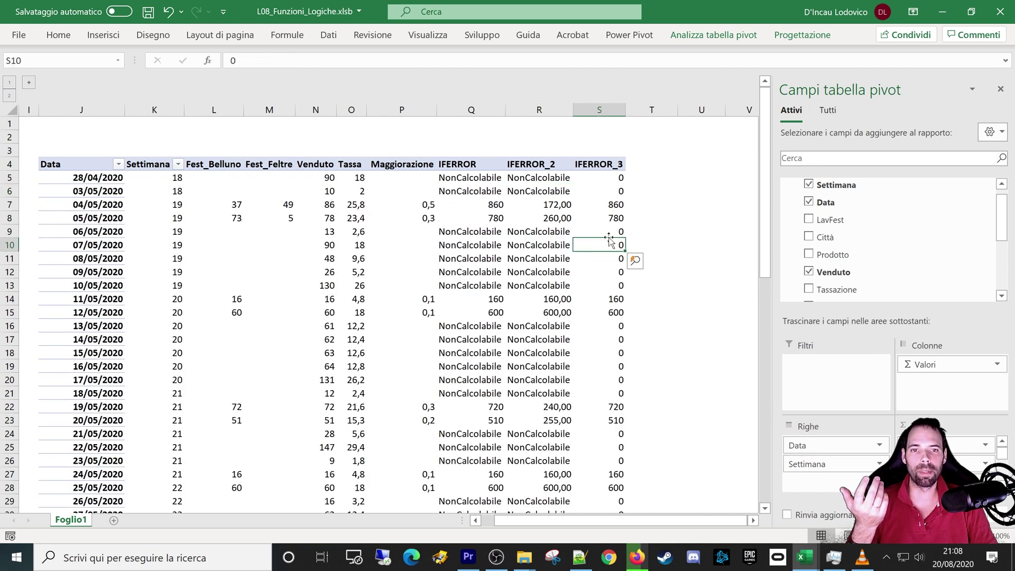
click(482, 247)
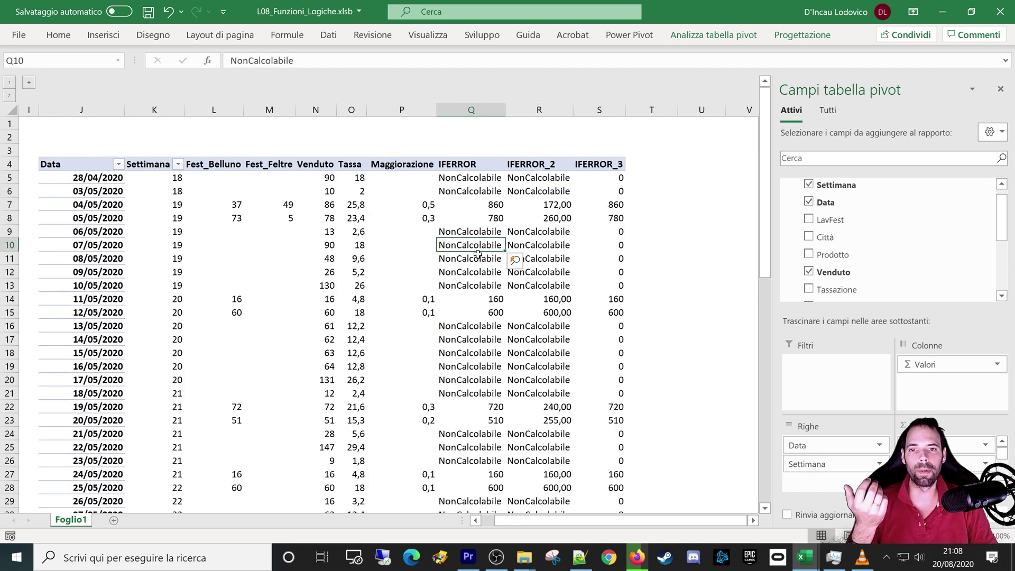
click(606, 248)
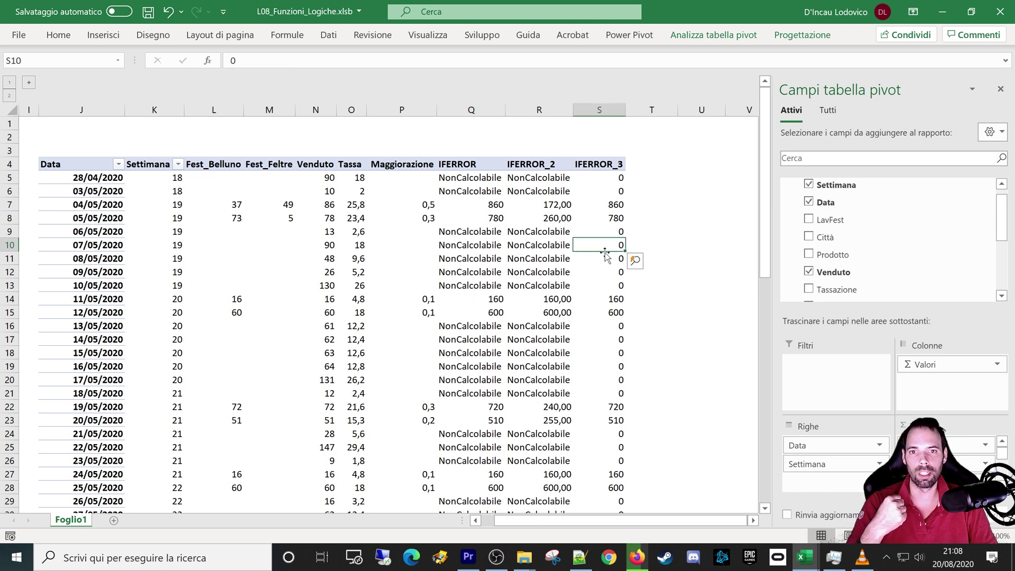
click(477, 234)
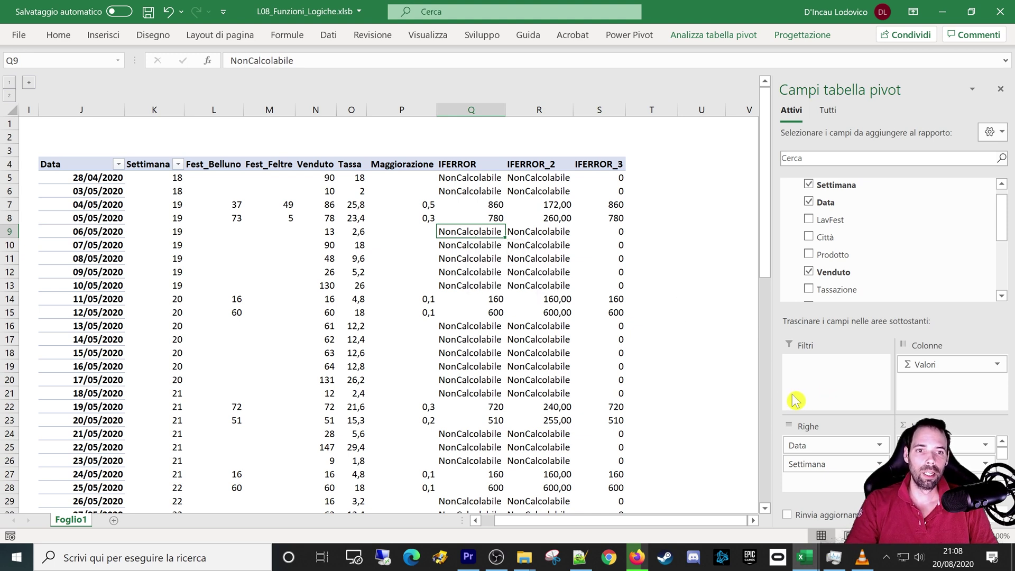
drag(792, 450, 823, 372)
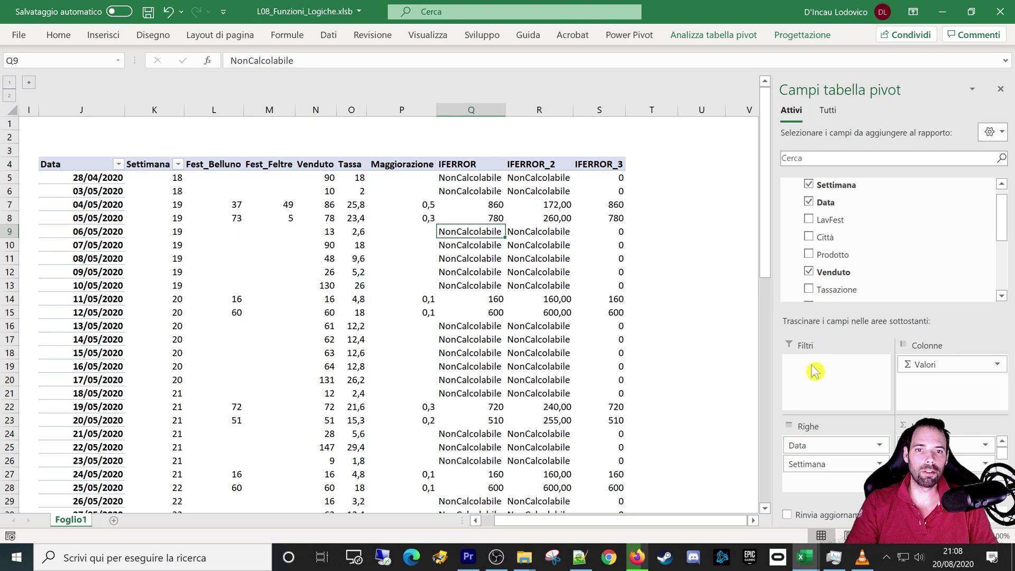
drag(825, 446, 842, 394)
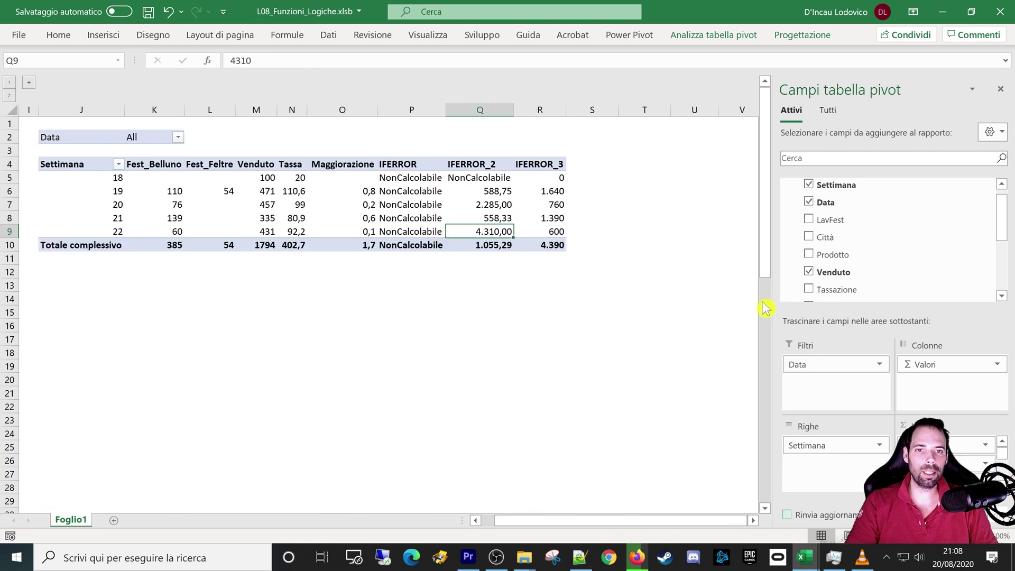
Open the IFERROR measure's formula from Power Pivot's Gestisci misure.
click(630, 34)
click(74, 74)
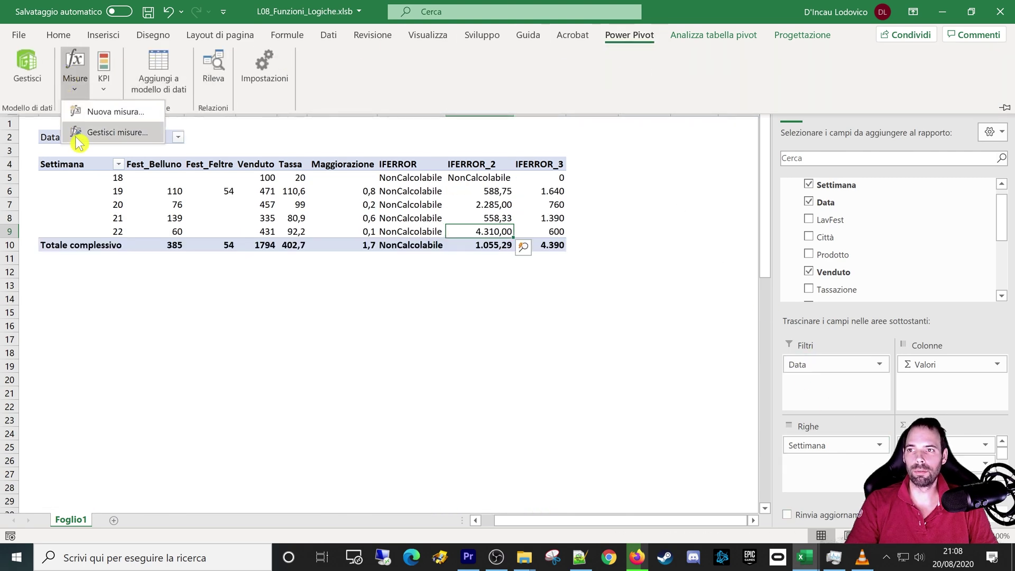
click(90, 142)
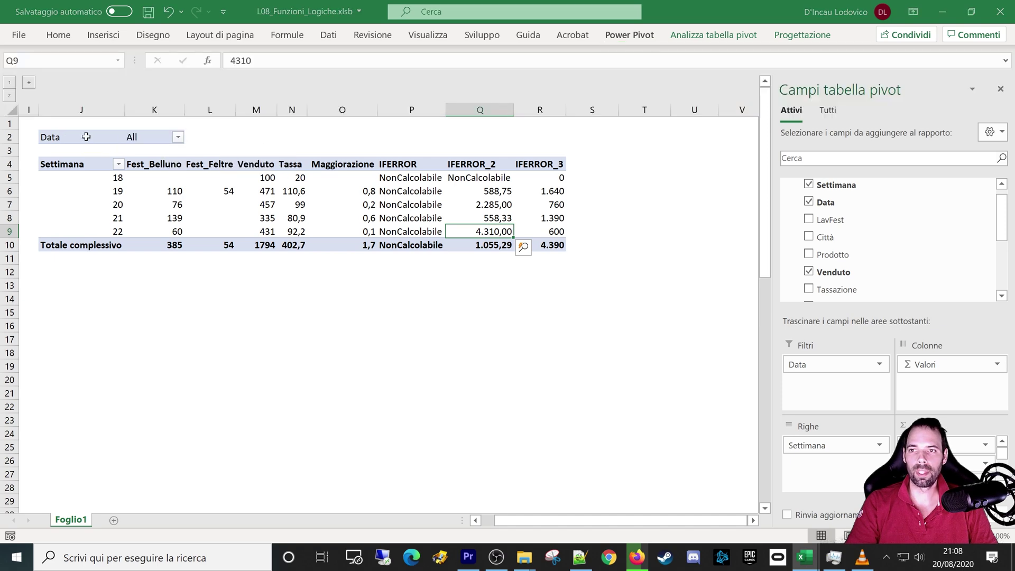
click(381, 179)
click(451, 129)
Replace the NonCalcolabile fallback with 0 and save the measure.
click(519, 233)
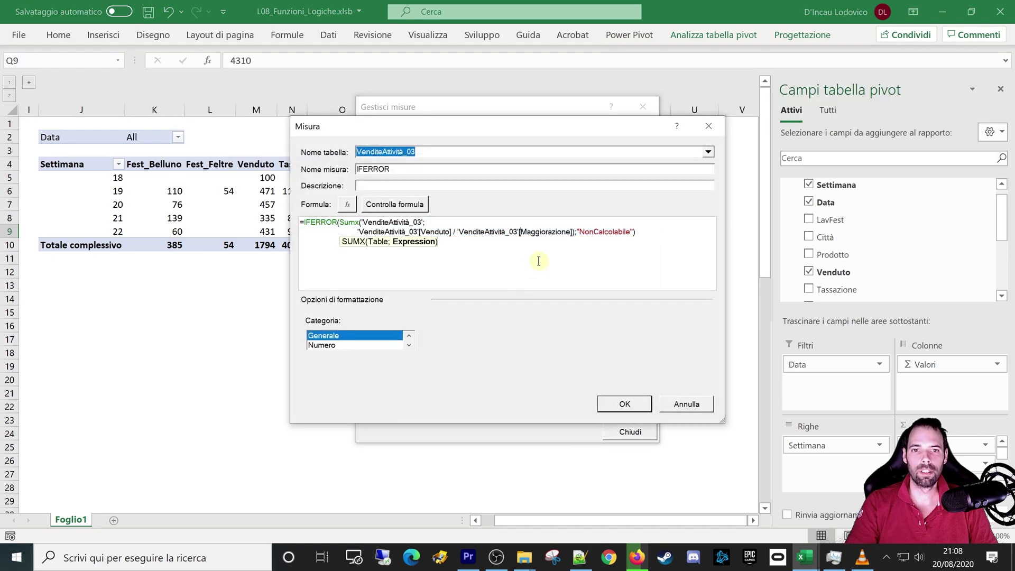
drag(633, 234, 594, 231)
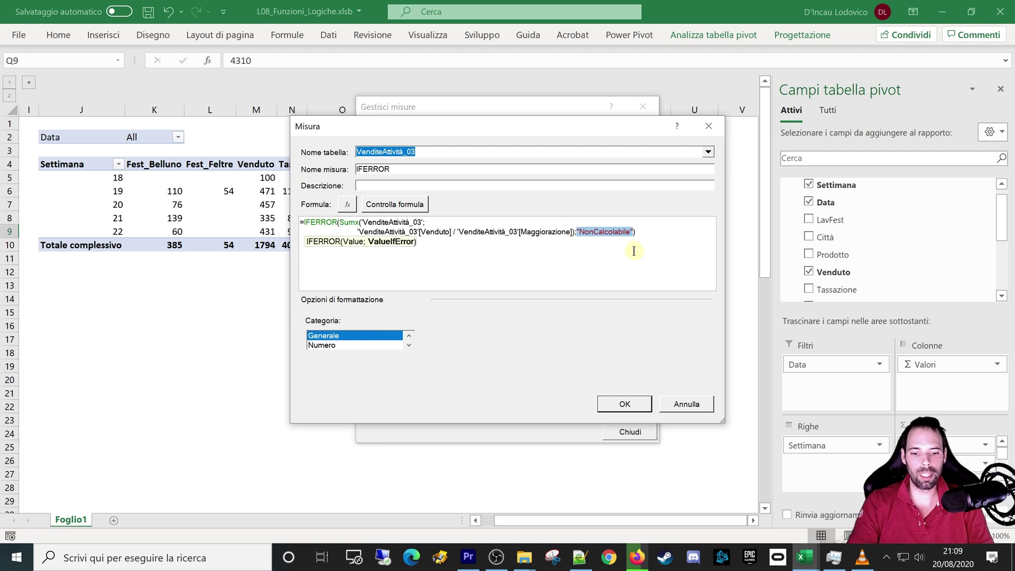
text(0)
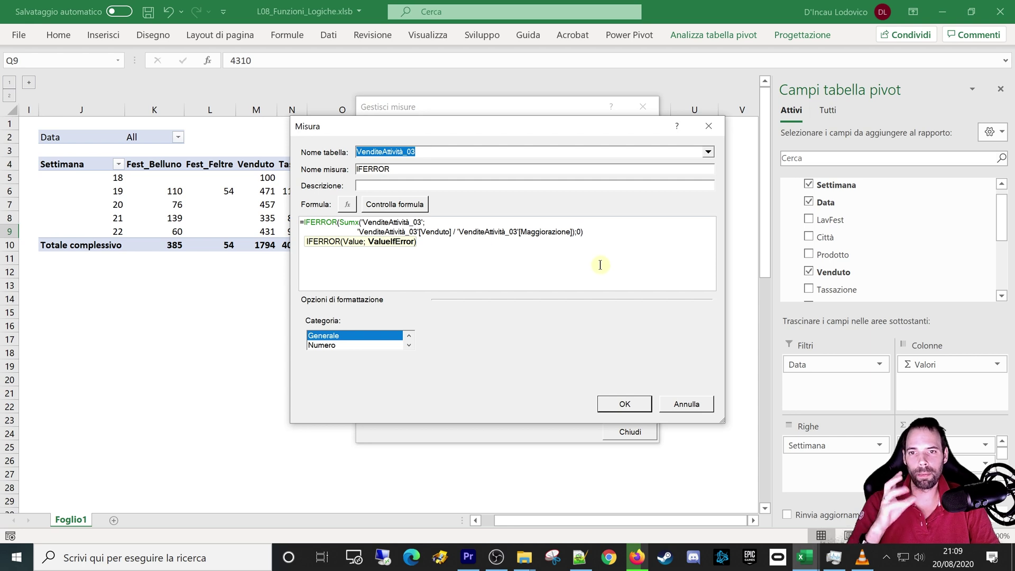
click(627, 408)
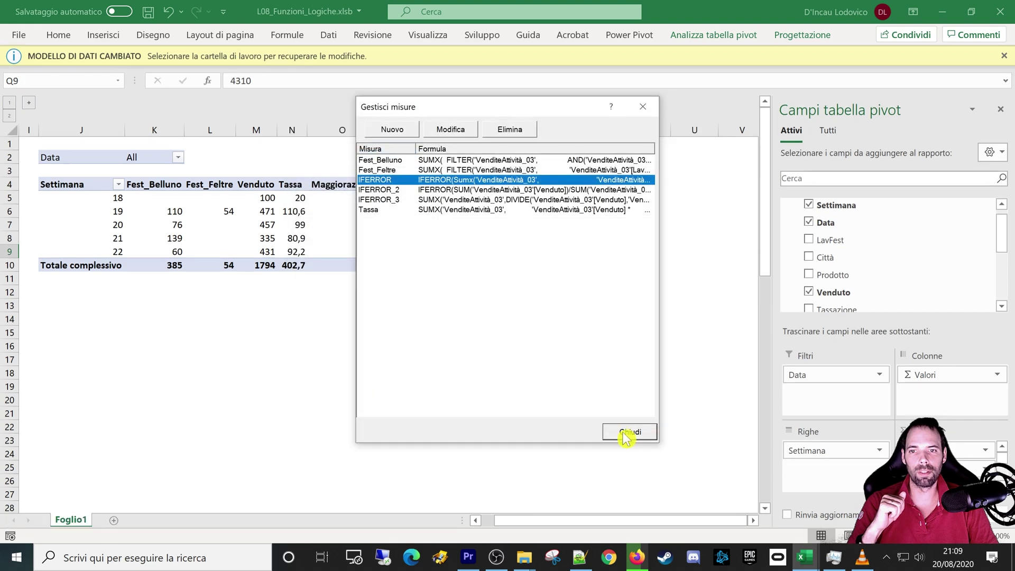
Close the measure dialogs and confirm IFERROR shows 0 for weeks 18–22 and the total.
click(628, 432)
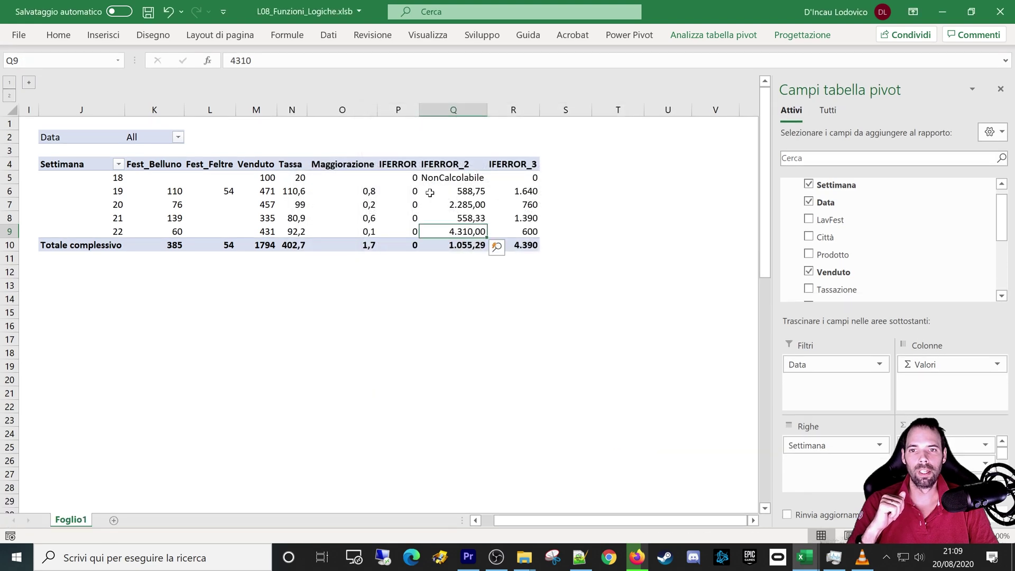
drag(406, 183, 401, 237)
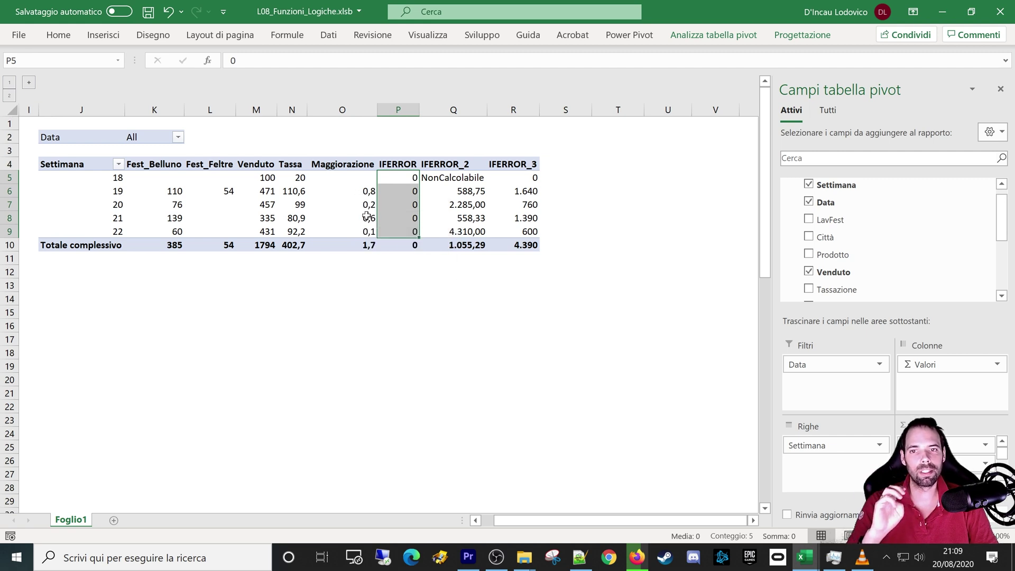
click(392, 186)
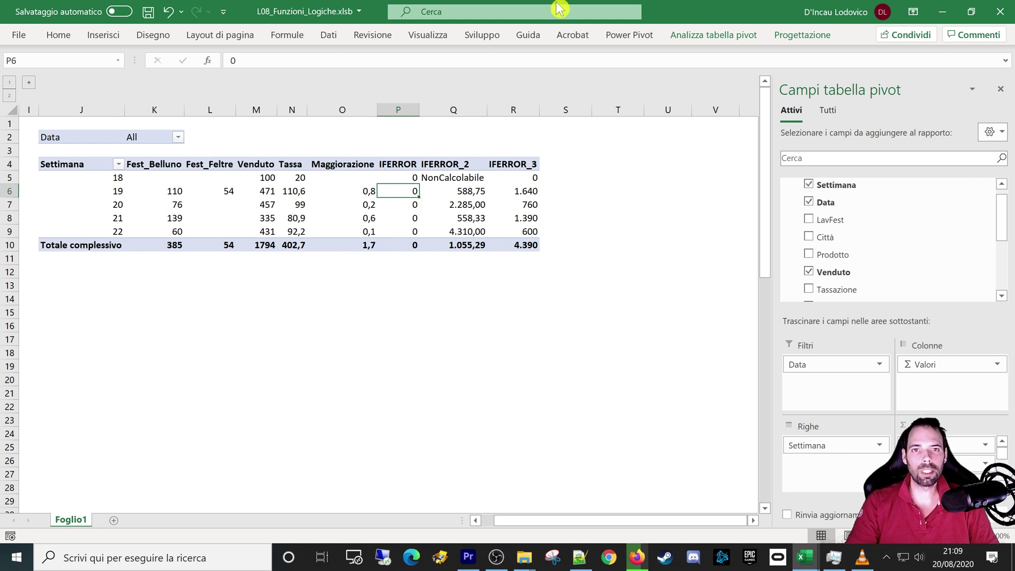
click(526, 179)
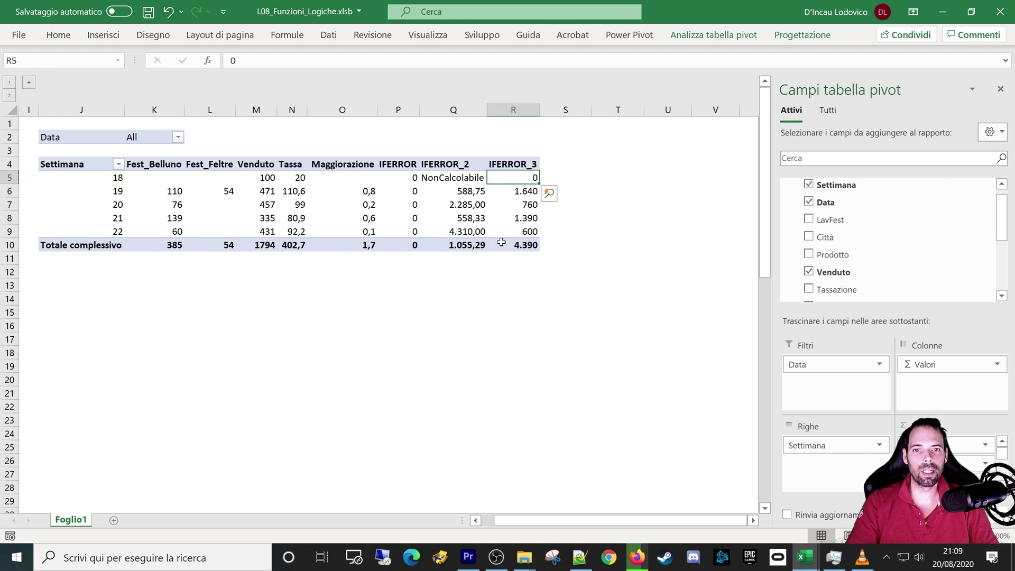
Open Power Pivot's Manage Measures list of data-model measures.
click(422, 188)
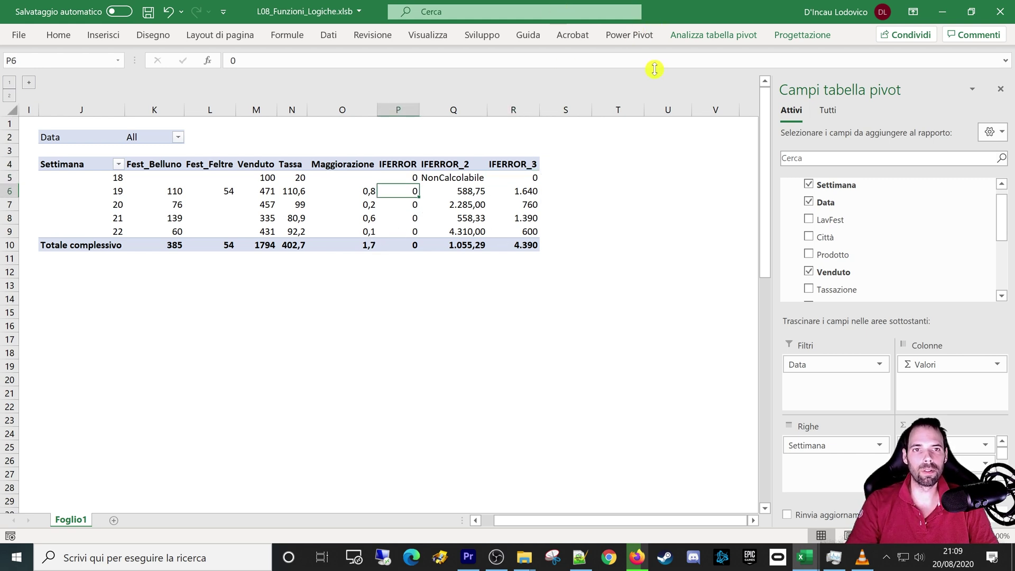
click(630, 35)
click(75, 84)
click(112, 132)
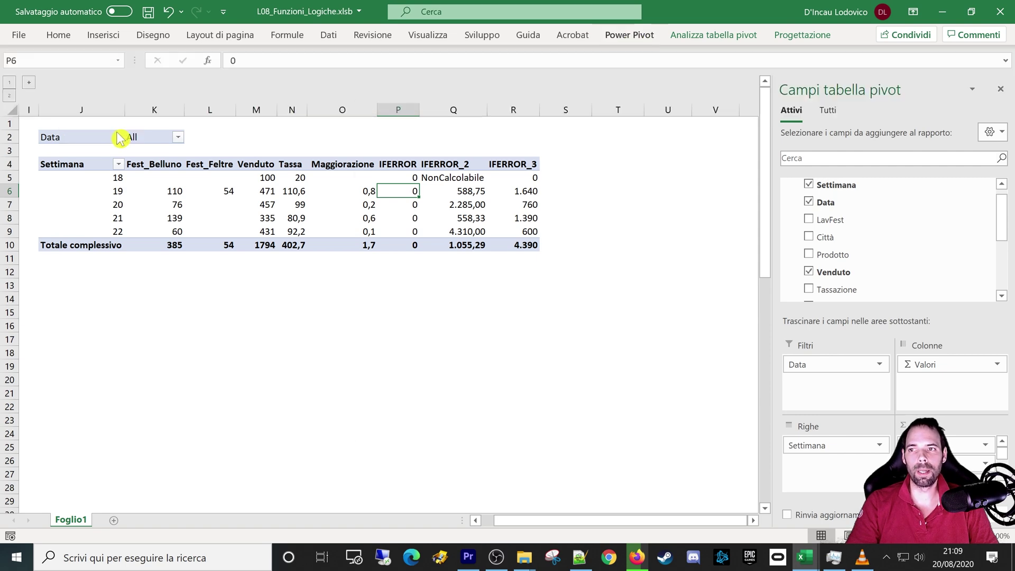
Change the IFERROR measure's error fallback from 0 to BLANK() and save it.
drag(443, 110, 659, 171)
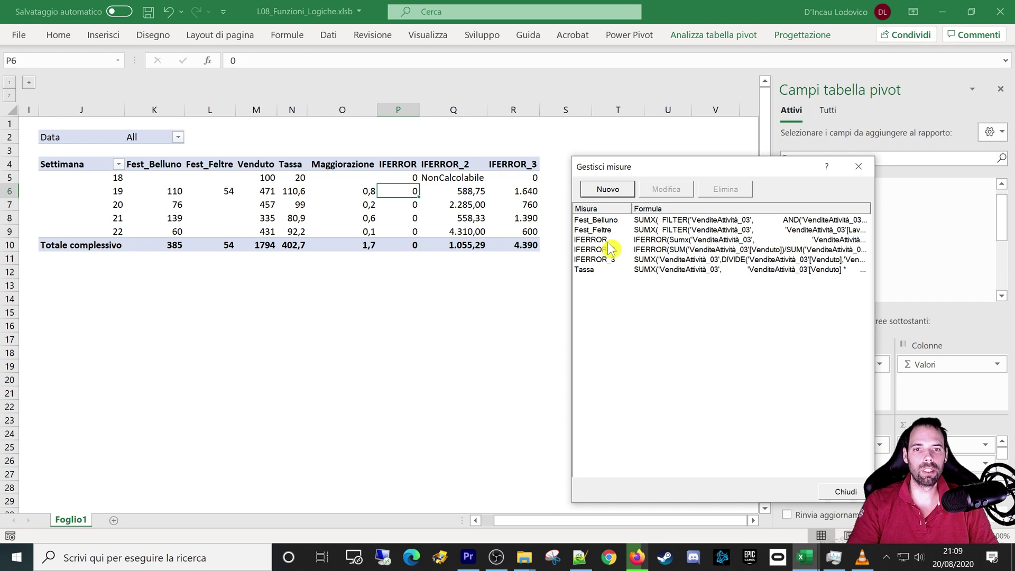
click(603, 241)
click(659, 189)
click(611, 270)
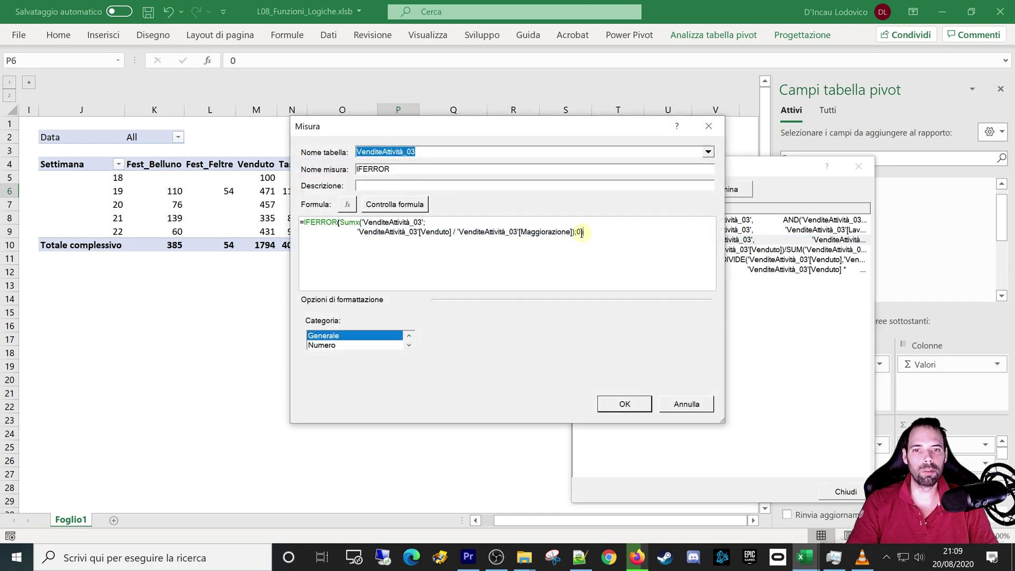
text();bl)
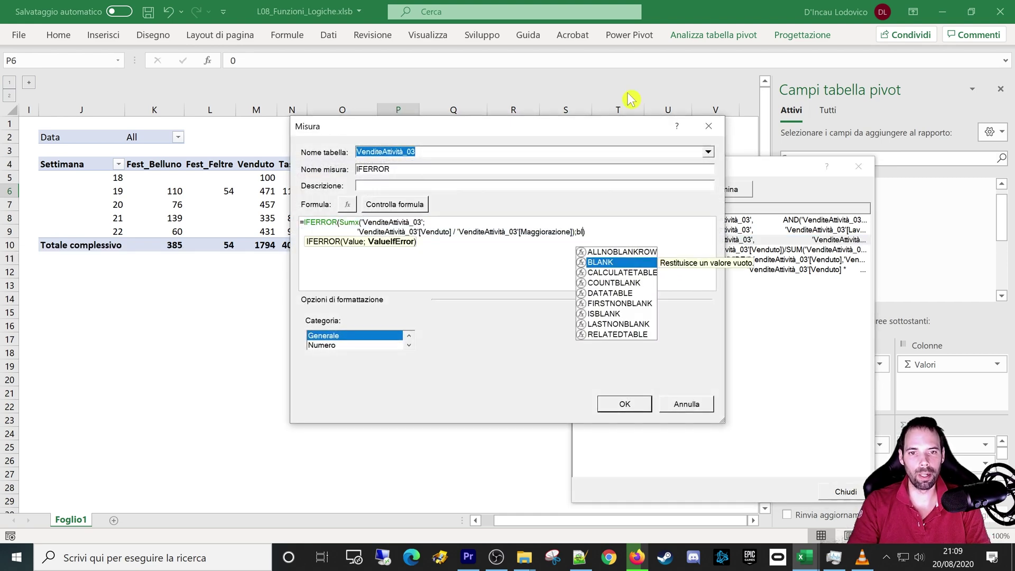
key(Tab)
text())
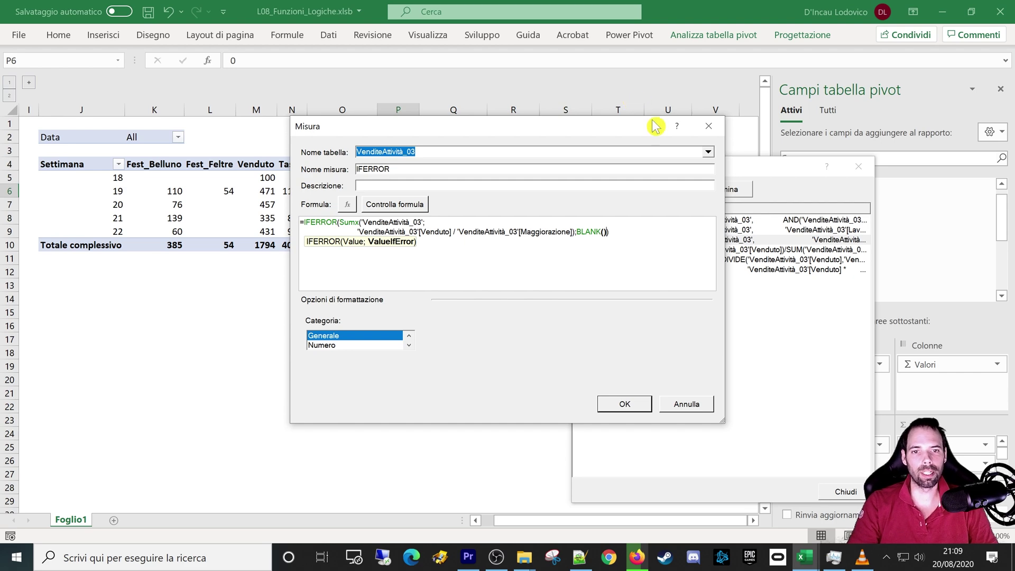
scroll(607, 240, up, 1)
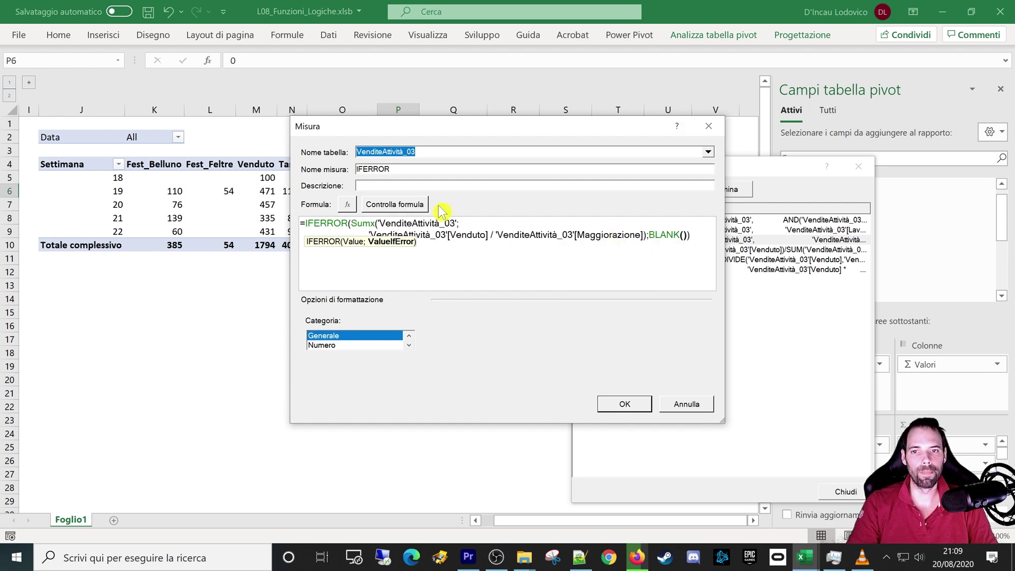
click(632, 404)
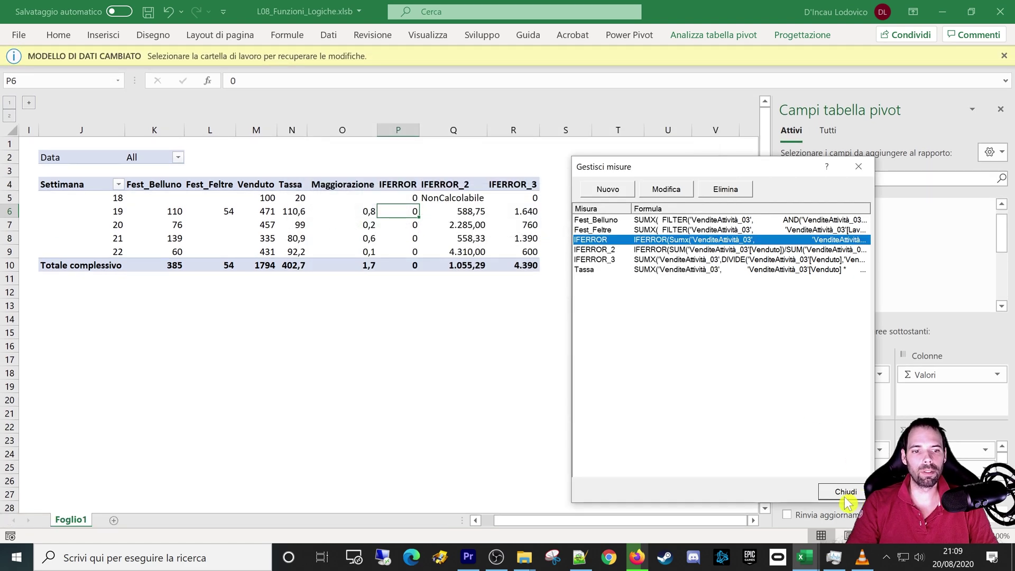
Set IFERROR_3's DIVIDE alternate result to BLANK(), save, and close the measures list.
click(591, 260)
click(666, 193)
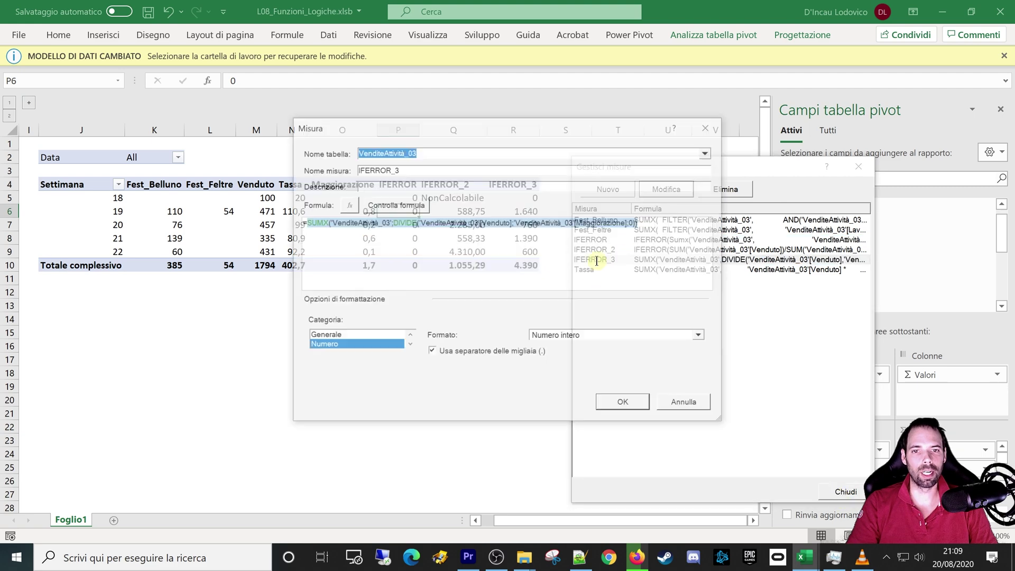
click(636, 224)
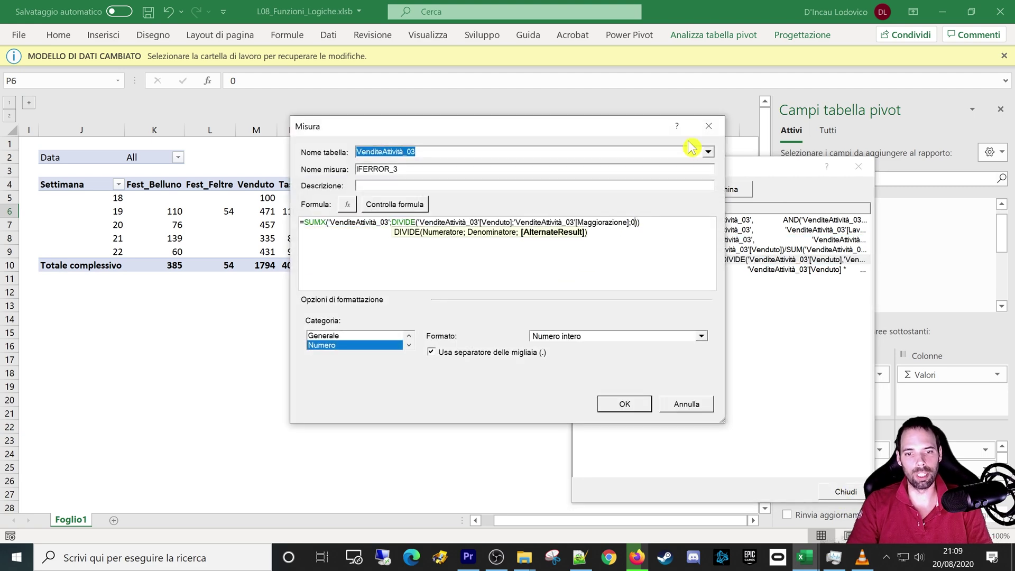
text(blan())
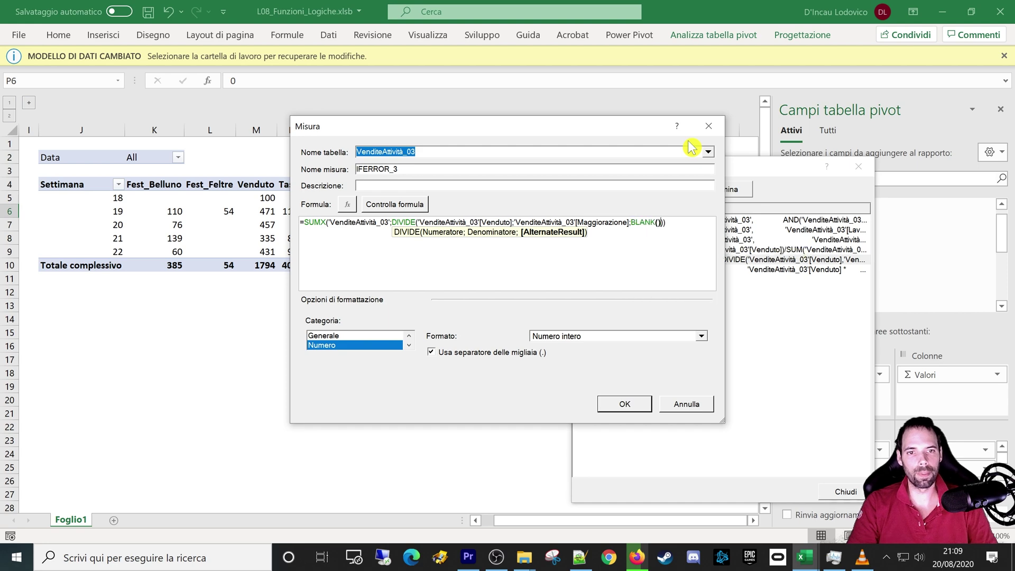
click(642, 406)
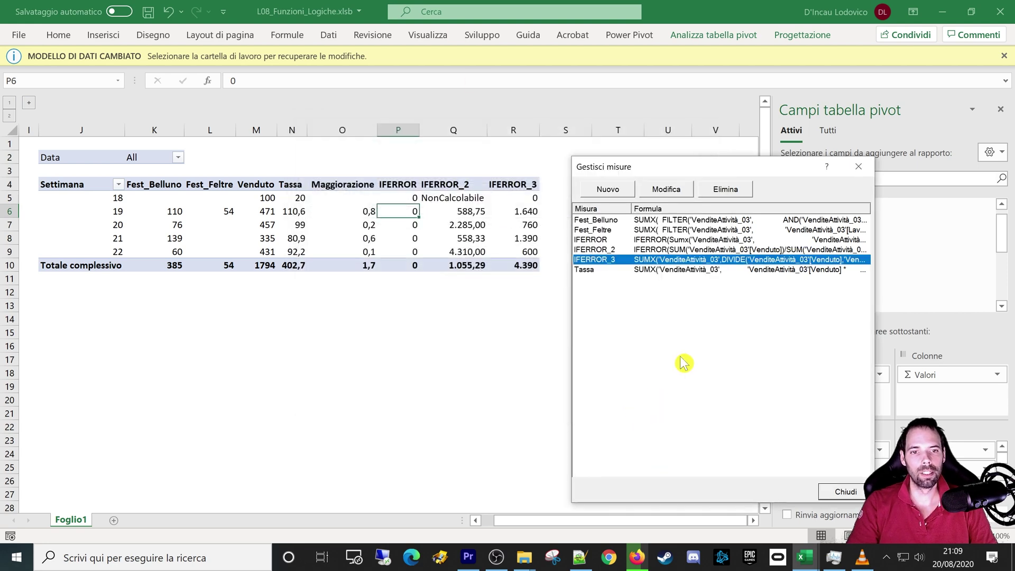
click(846, 492)
click(401, 203)
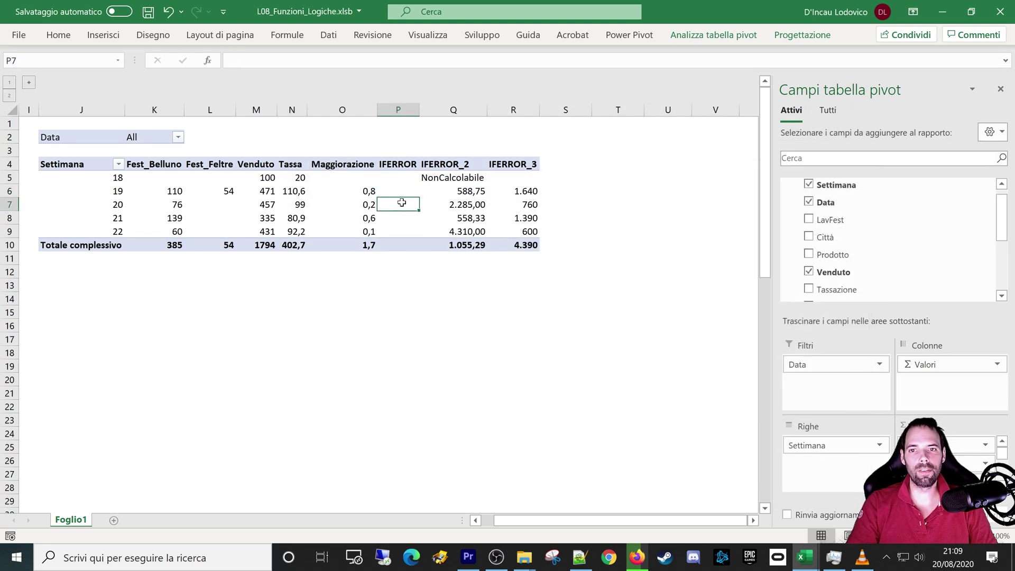
click(398, 183)
click(512, 178)
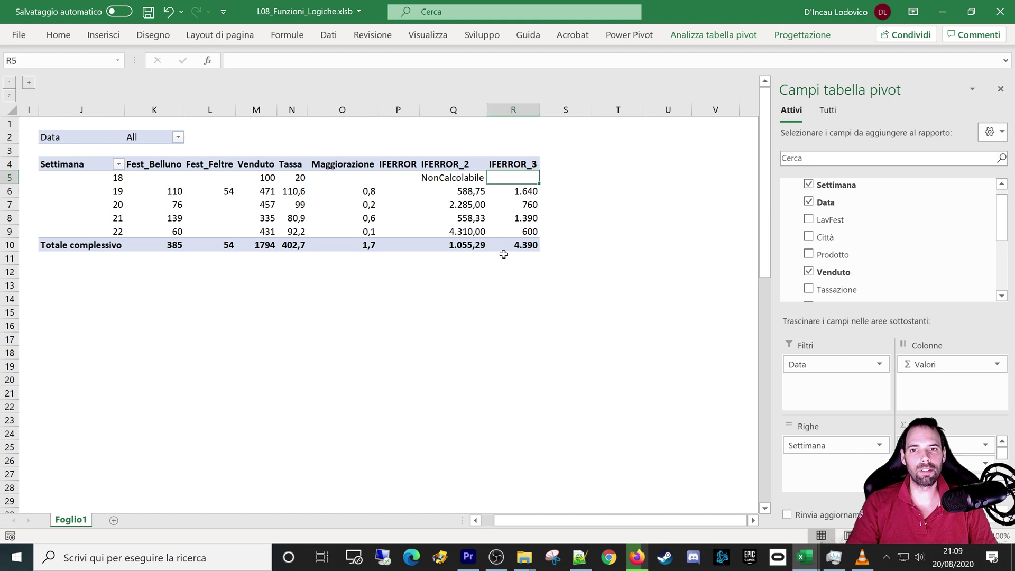
drag(407, 178, 400, 229)
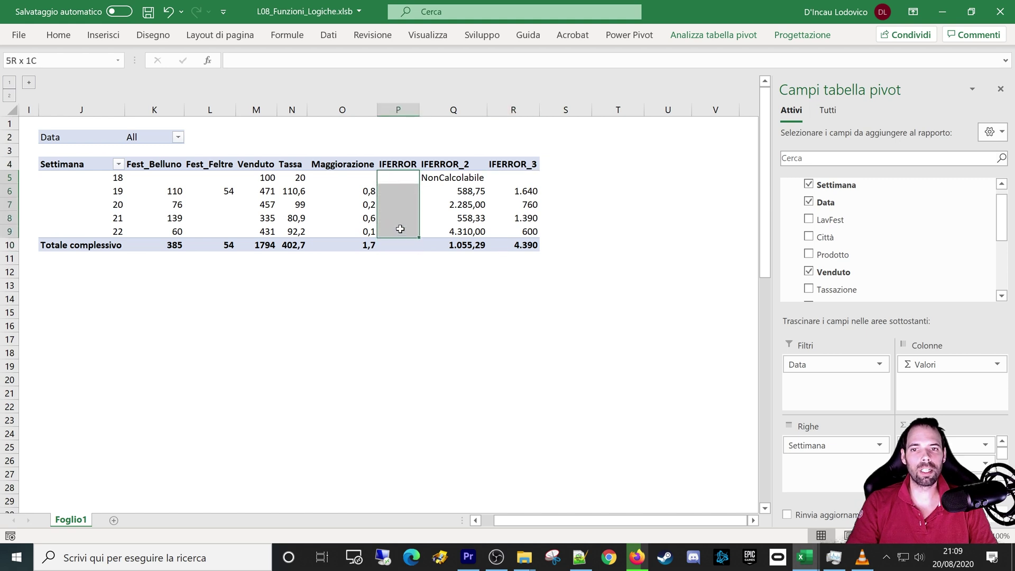
click(535, 181)
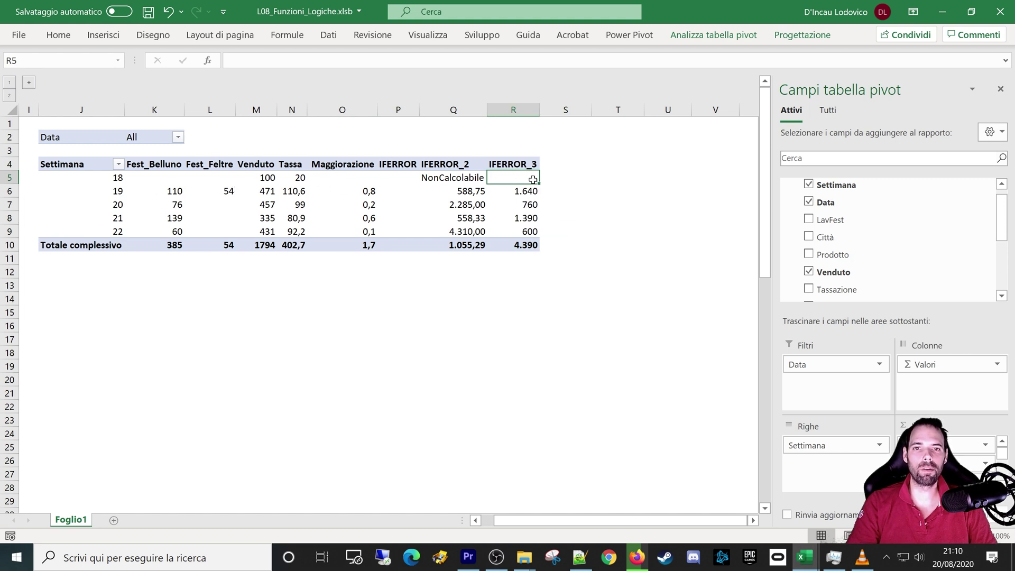
drag(816, 364, 825, 444)
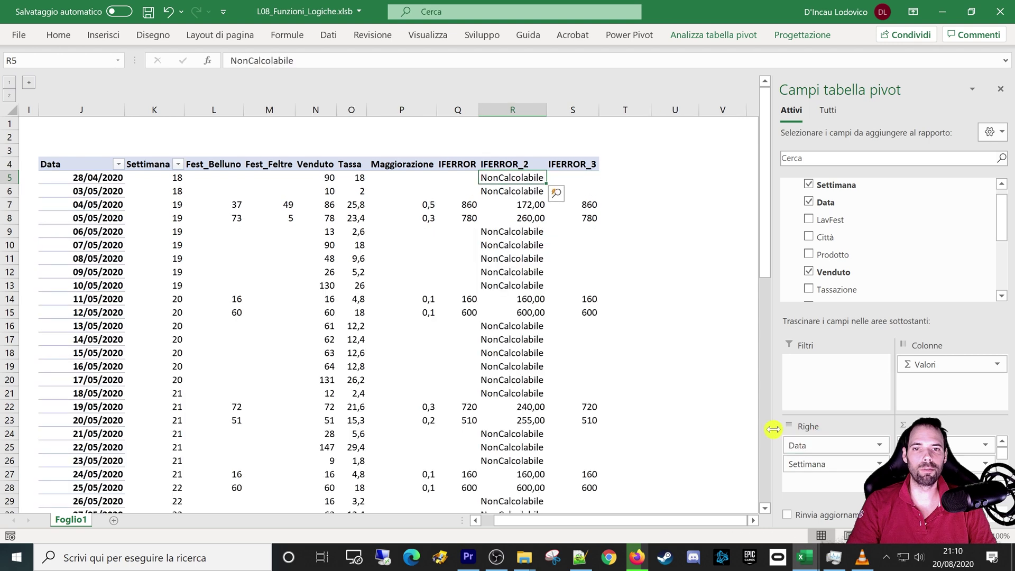
drag(580, 238, 580, 273)
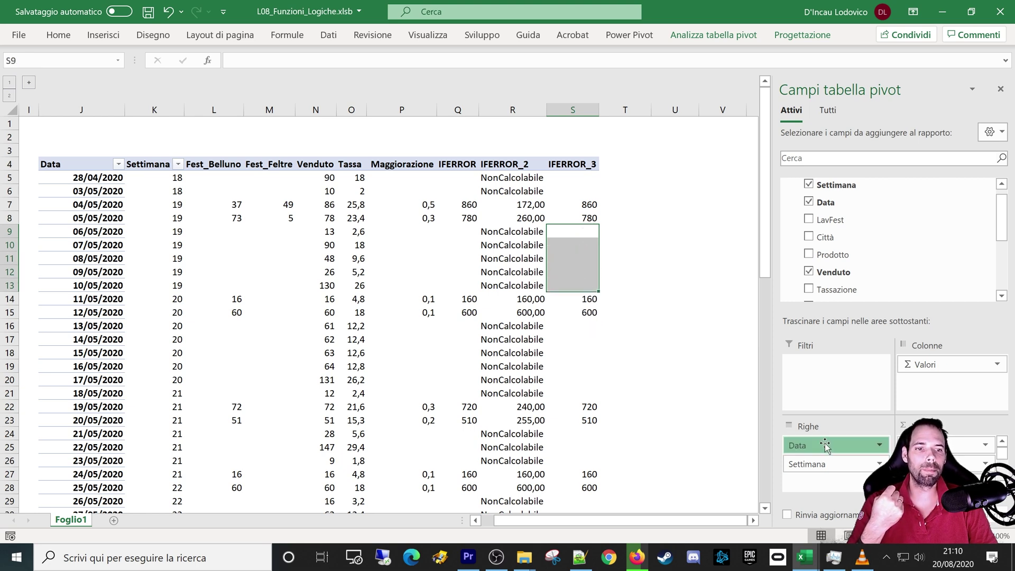
drag(820, 446, 828, 381)
drag(523, 192, 525, 227)
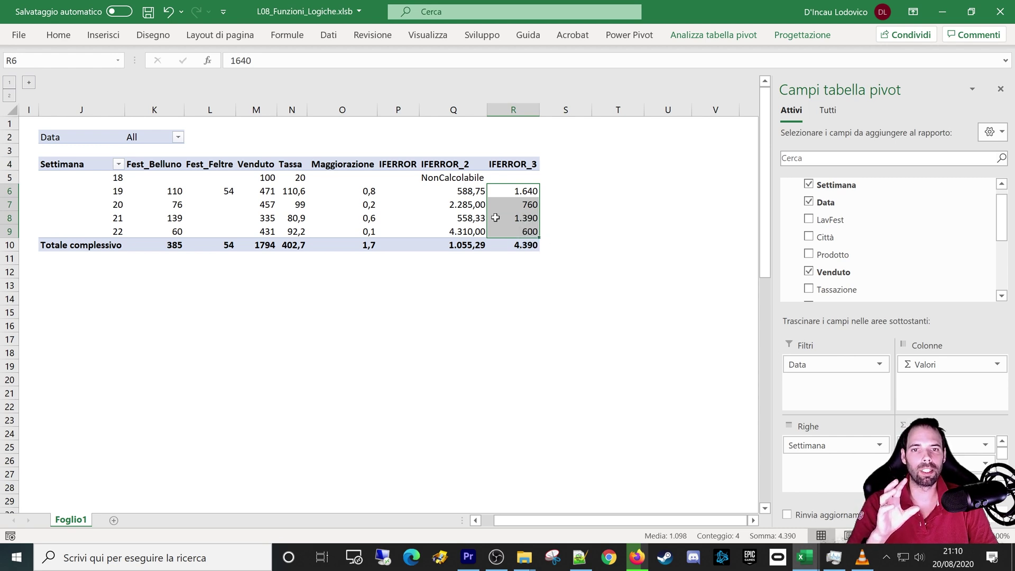
drag(517, 197, 499, 232)
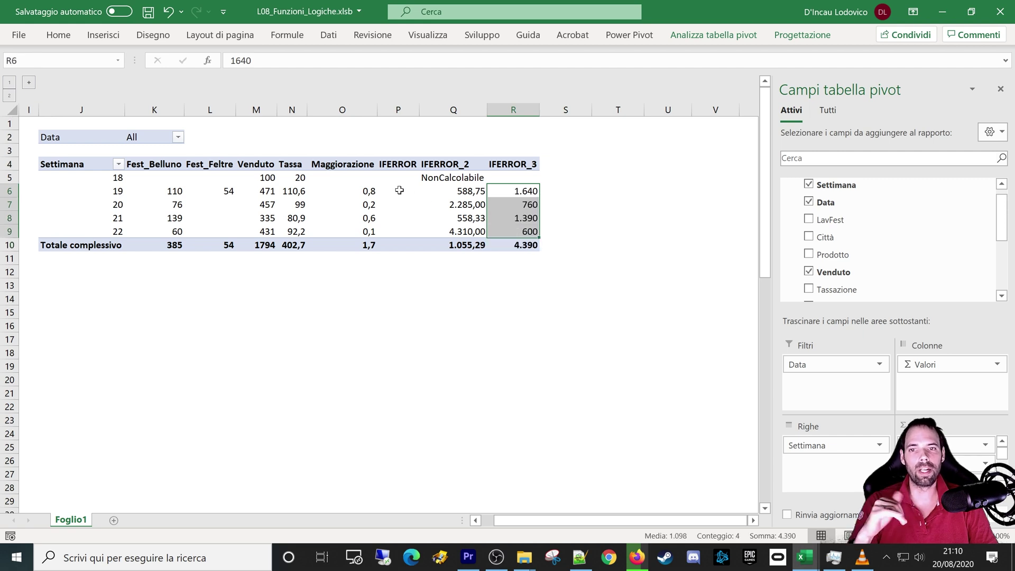
drag(399, 190, 397, 225)
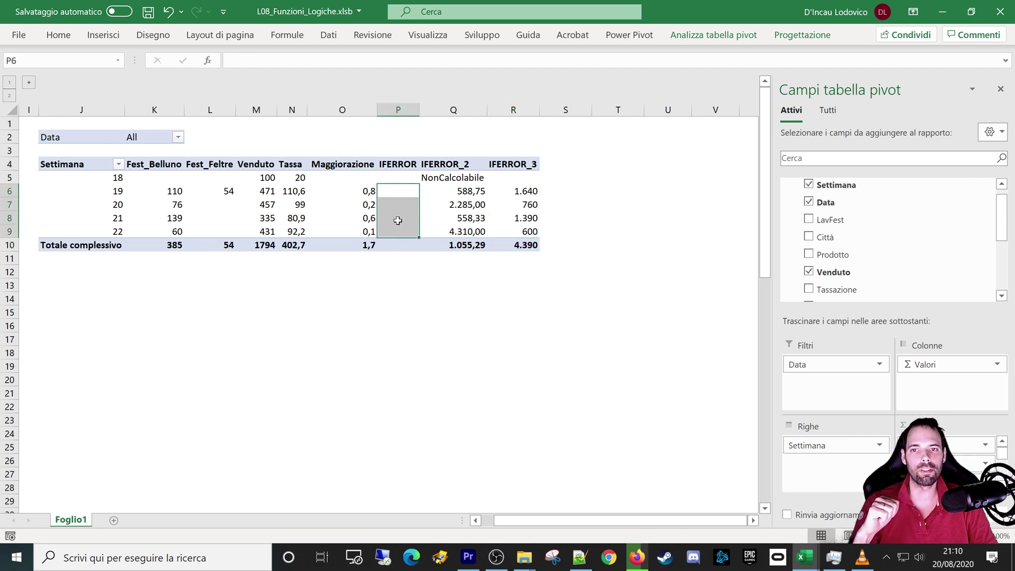
click(399, 193)
click(399, 168)
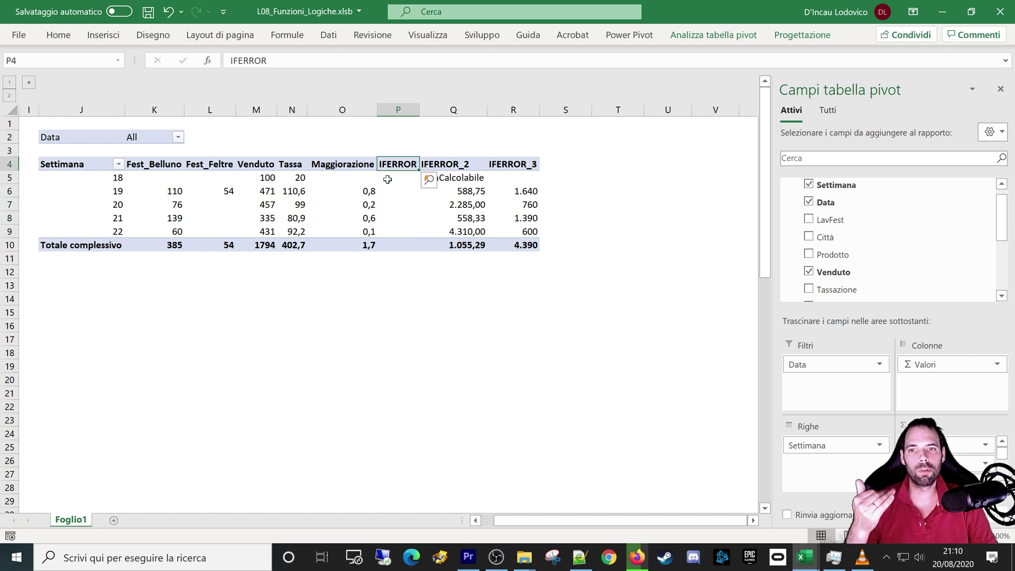
click(387, 205)
click(389, 192)
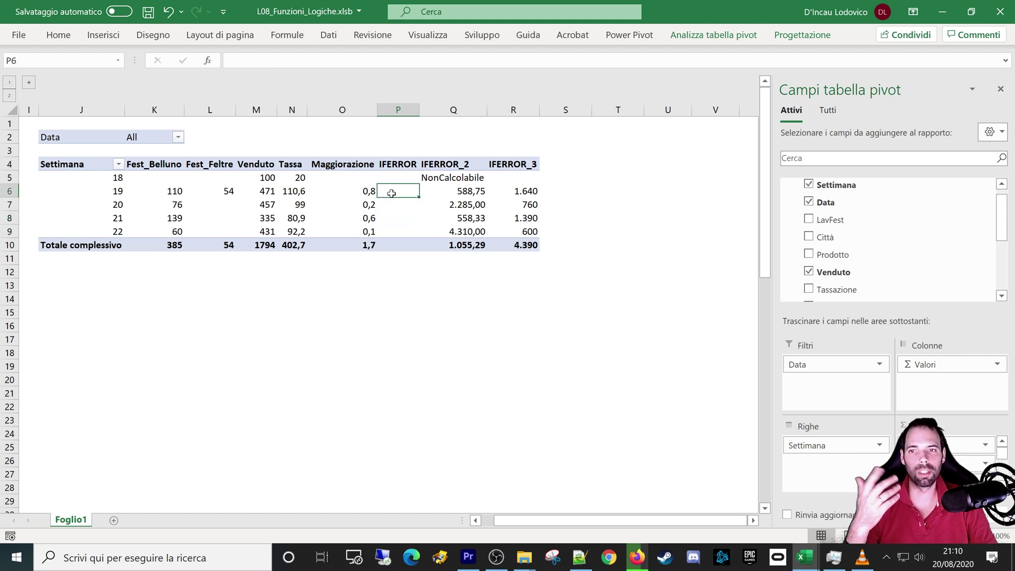
click(387, 212)
click(384, 230)
key(Up)
key(Up)
key(Up)
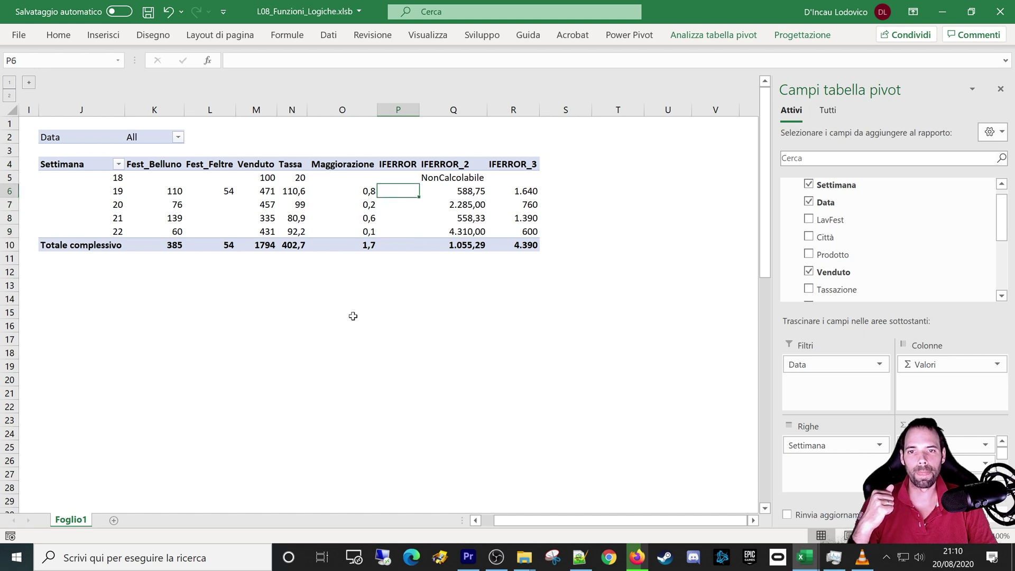